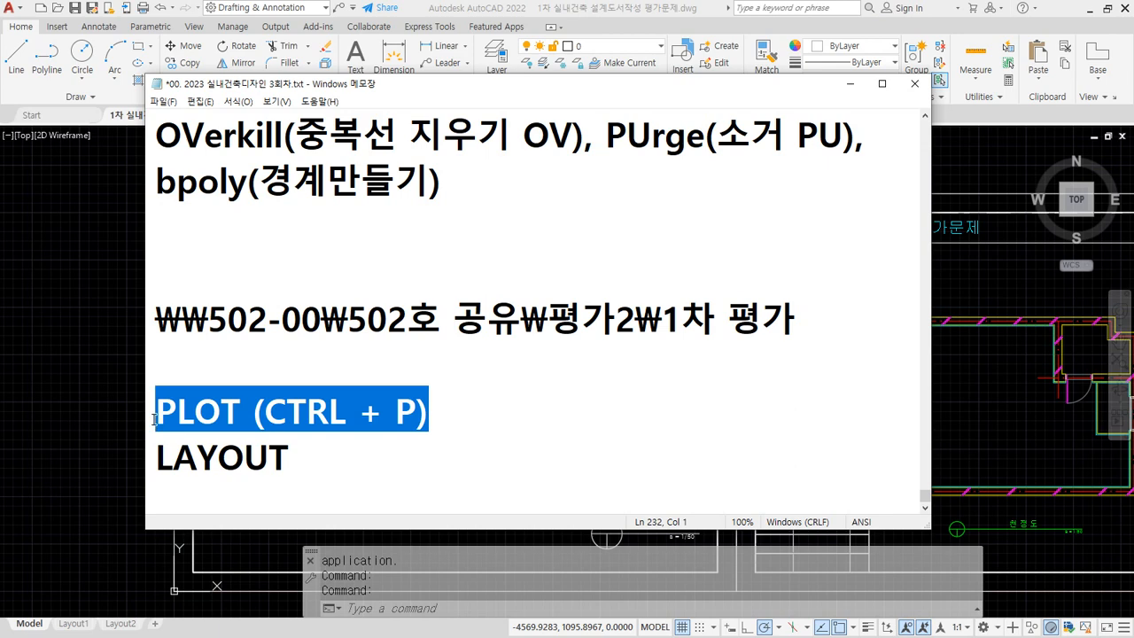
Step: Add "(배치뷰," after LAYOUT in the text note
left_click(304, 459)
type("(")
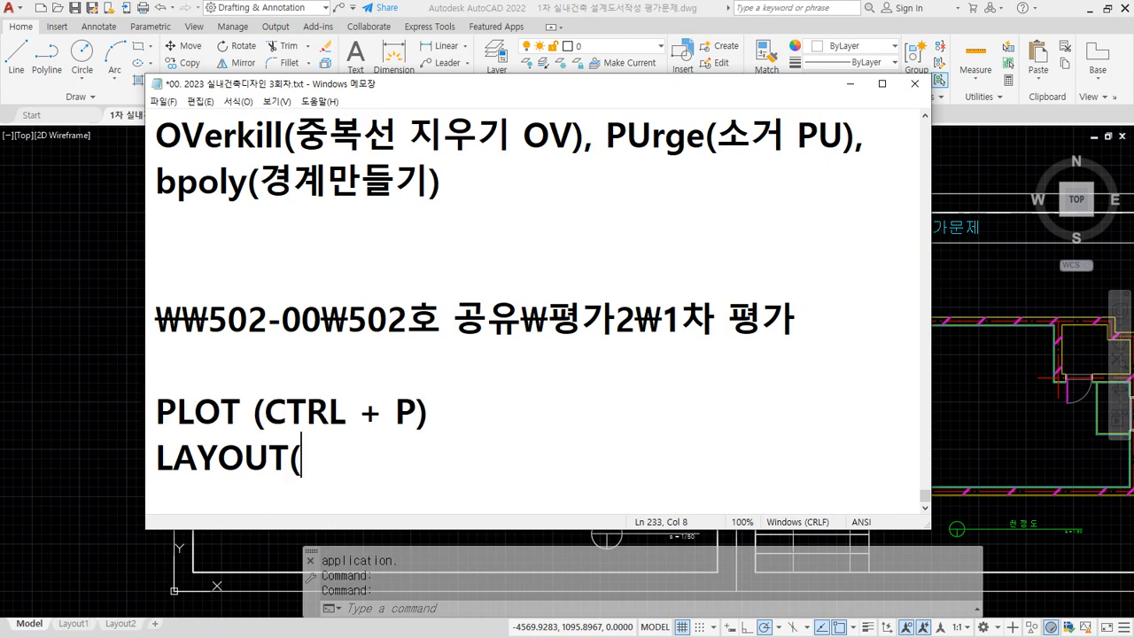
type("QO")
key("BackSpace")
key("BackSpace")
key("Hangul")
type("배치")
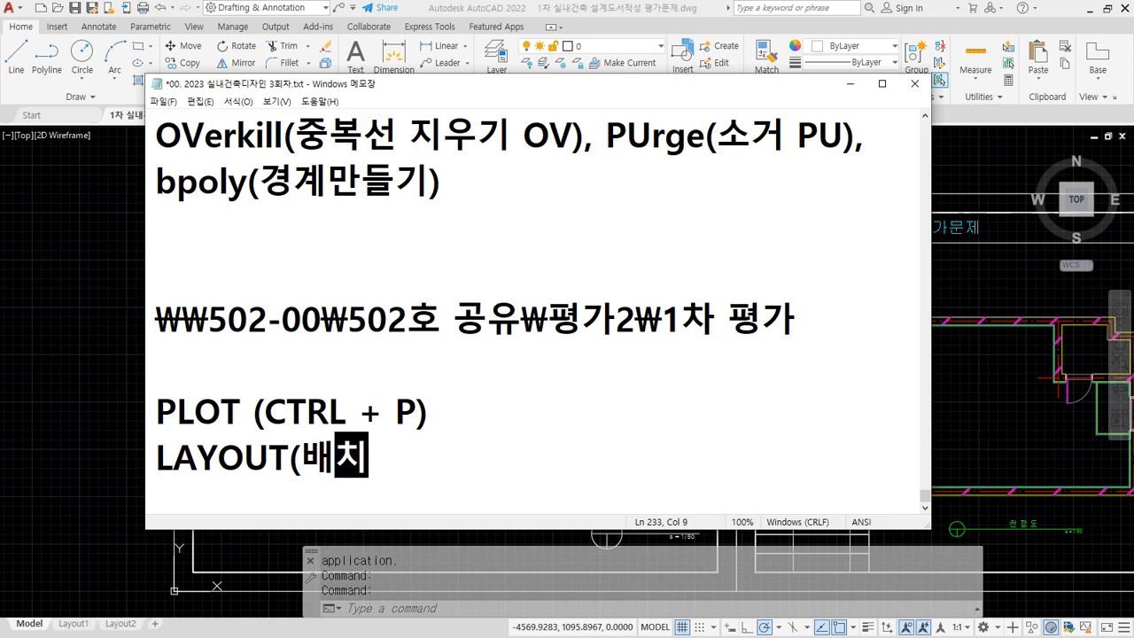
type("뷰")
key("Hangul")
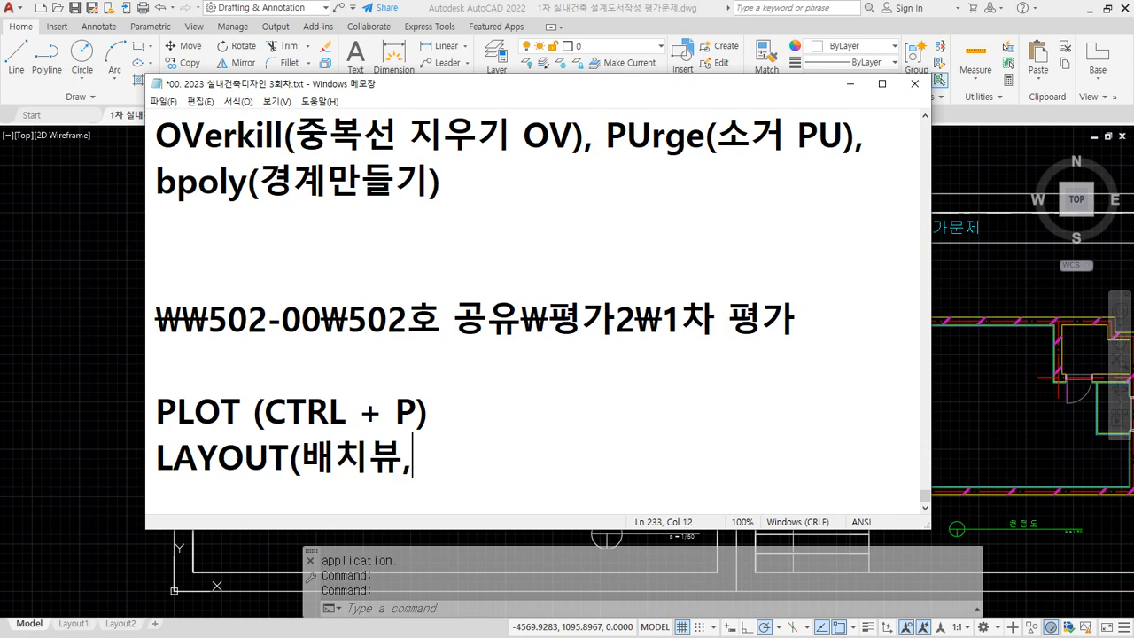
Step: Complete the LAYOUT note's parenthesis so the line reads "LAYOUT(배치뷰, CAT2급)"
type(")")
key("Left")
key("Right")
key("Left")
type(", ca")
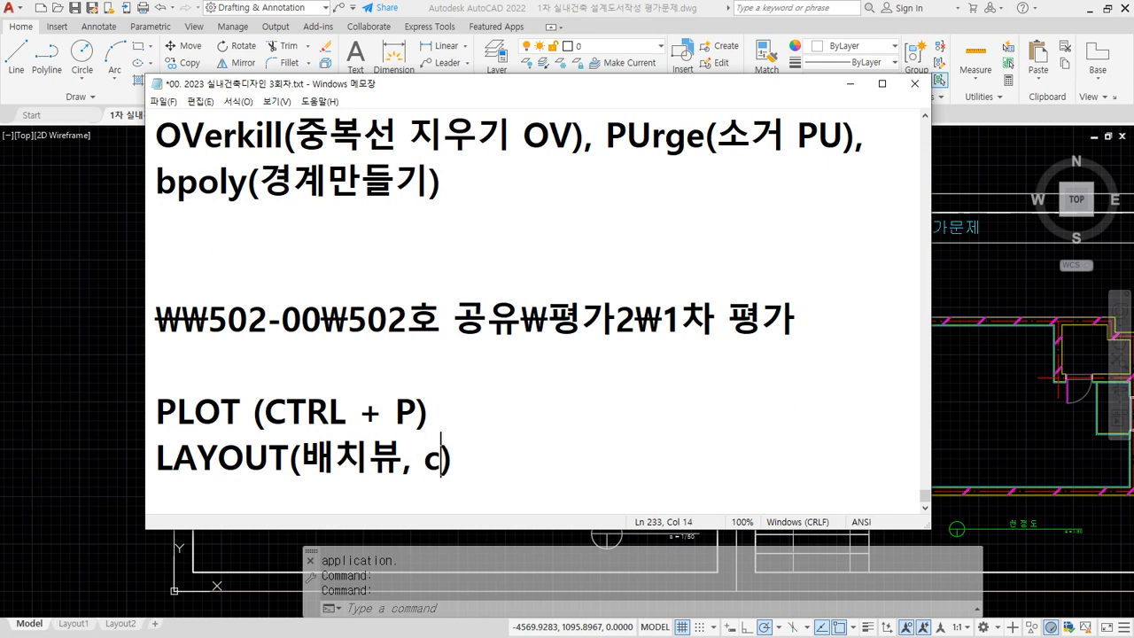
key("BackSpace")
key("BackSpace")
type("CAT2급")
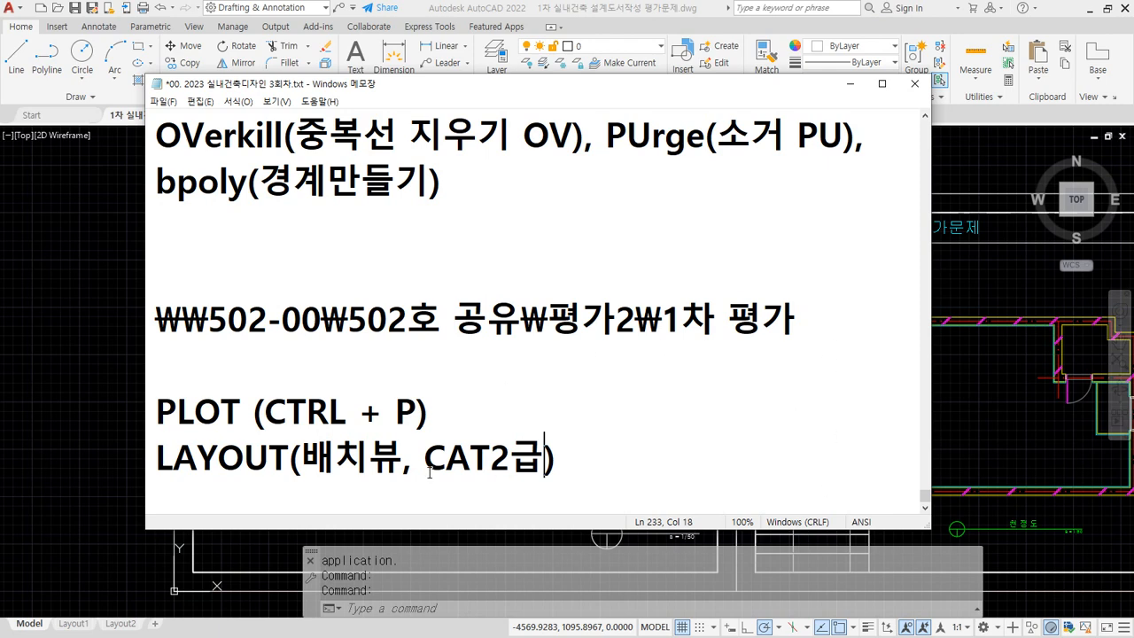
left_click_drag(156, 412, 574, 465)
left_click(575, 464)
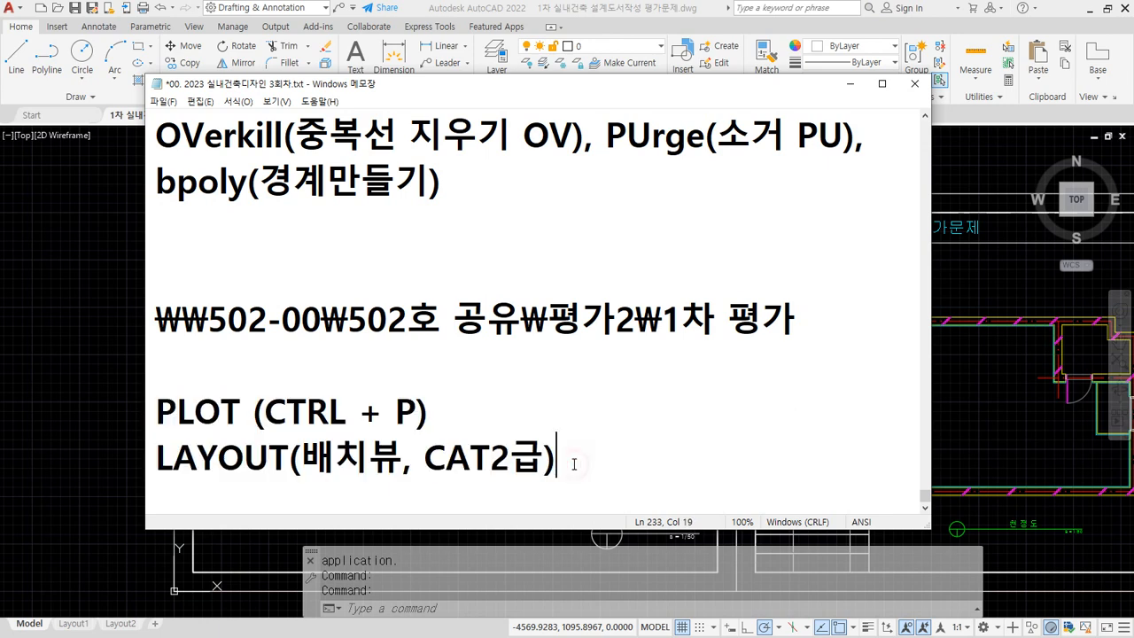
left_click_drag(456, 413, 148, 414)
left_click(475, 398)
Step: Switch to AutoCAD and open the plot settings for the model to examine the plot style table setting
key("alt+Tab")
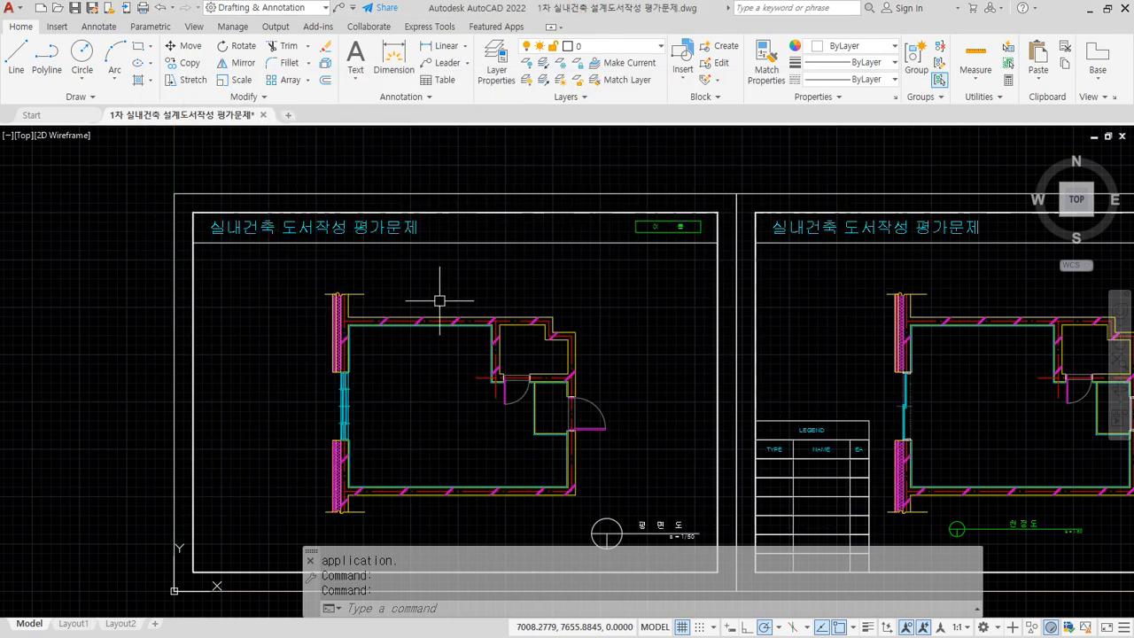
key("ctrl+p")
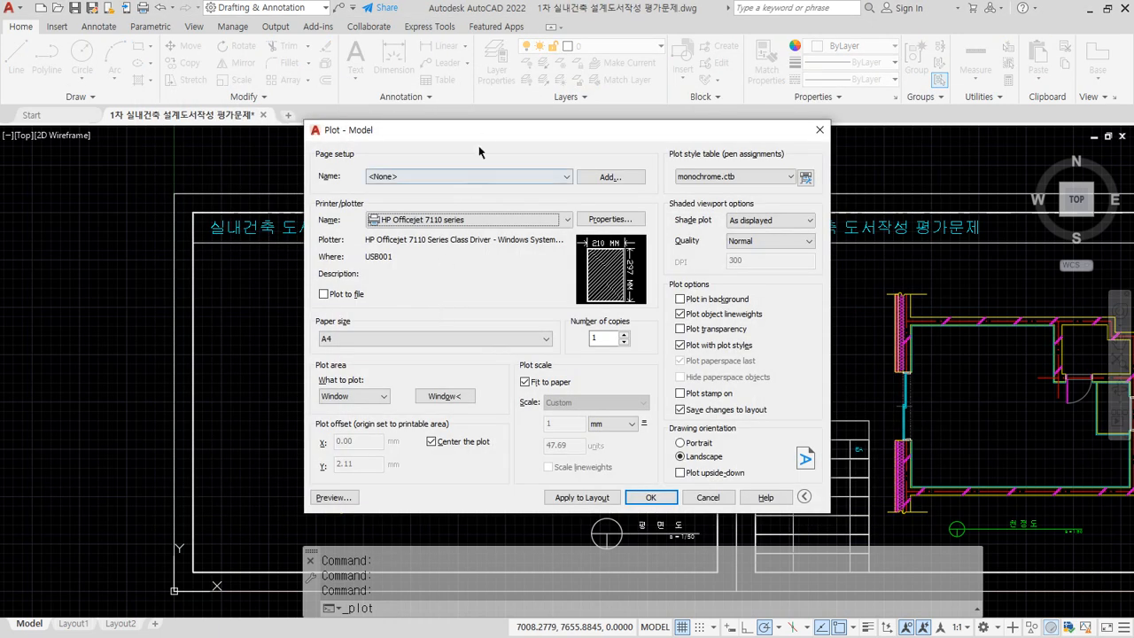
left_click_drag(481, 123, 478, 133)
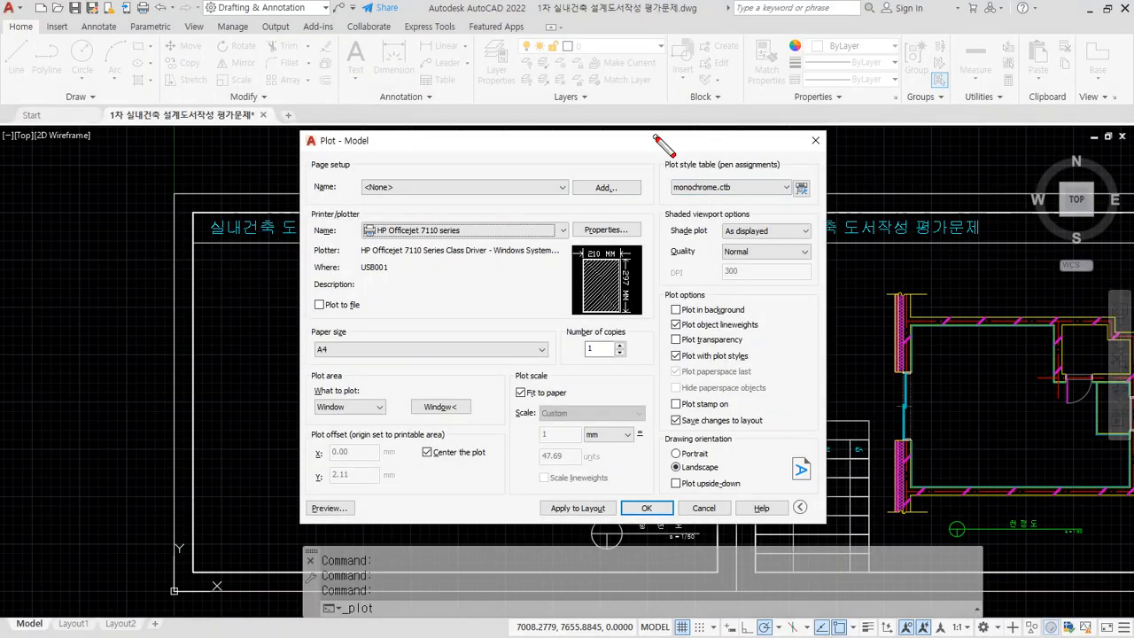
left_click_drag(654, 122, 653, 512)
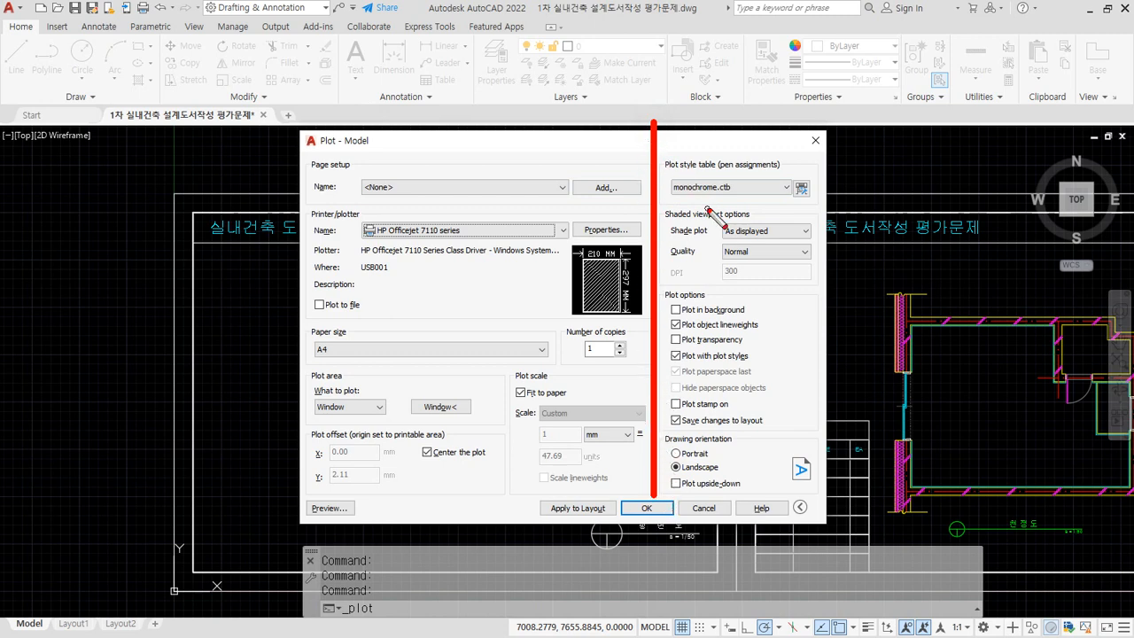
mouse_move(716, 203)
left_mouse_down()
mouse_move(693, 203)
mouse_move(675, 172)
mouse_move(818, 175)
mouse_move(791, 200)
mouse_move(717, 204)
left_mouse_up()
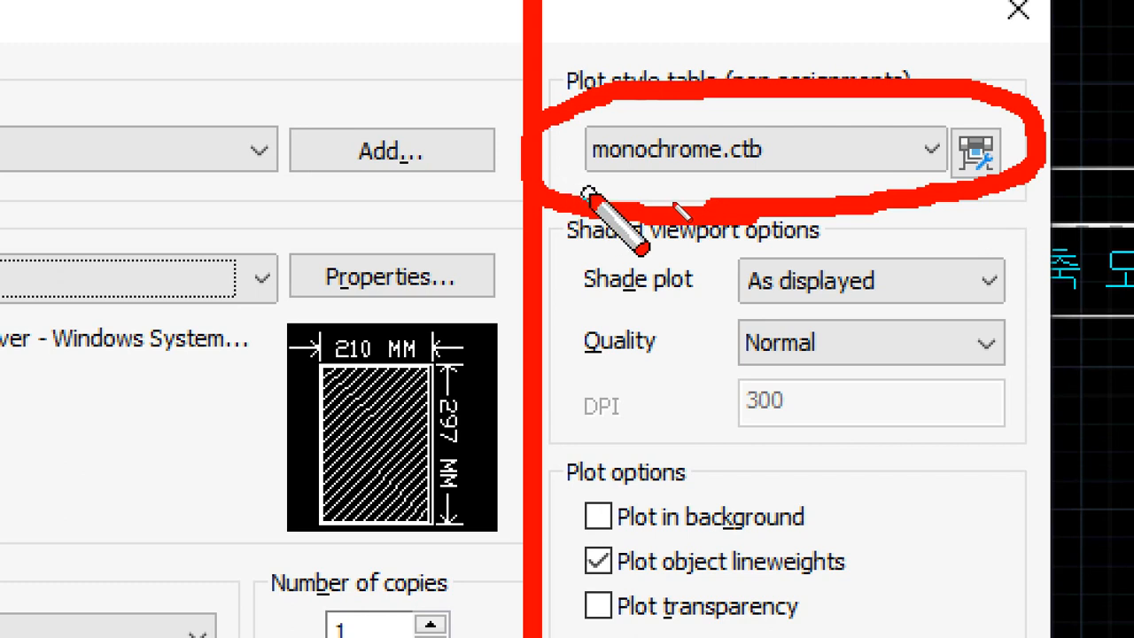
key("Escape")
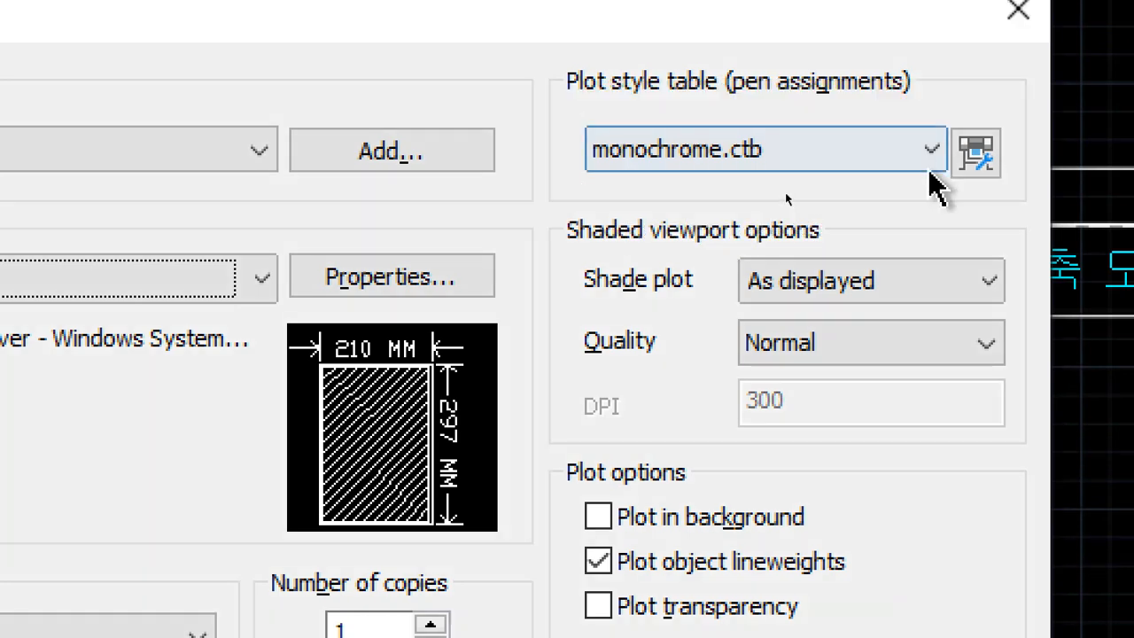
Step: Choose the monochrome.ctb plot style table and assign it to all layouts
left_click(931, 168)
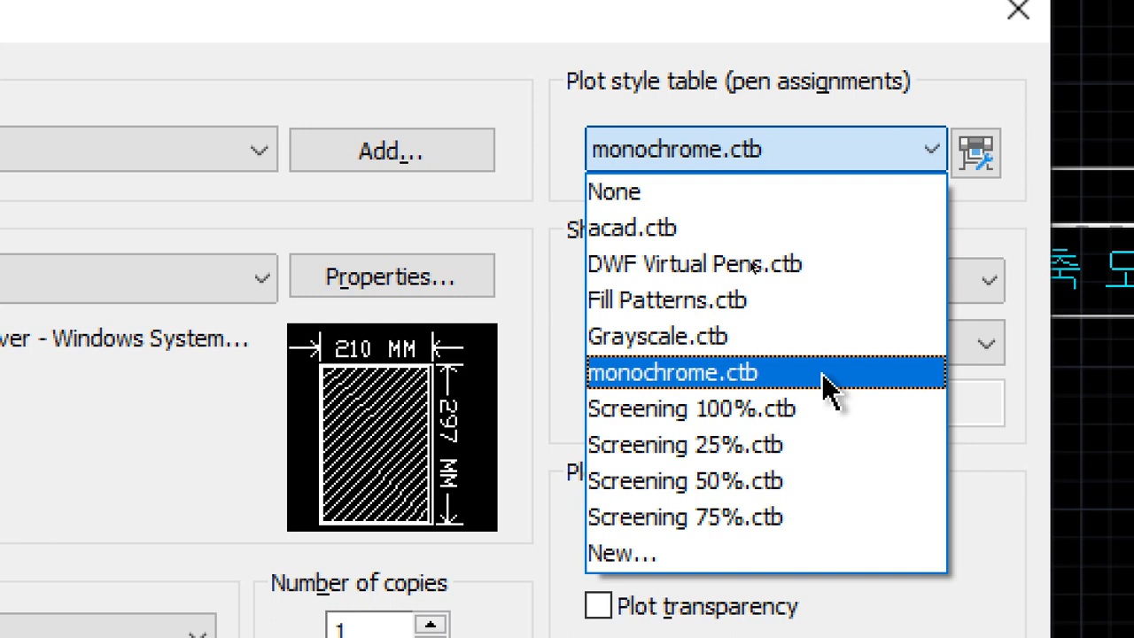
left_click(828, 390)
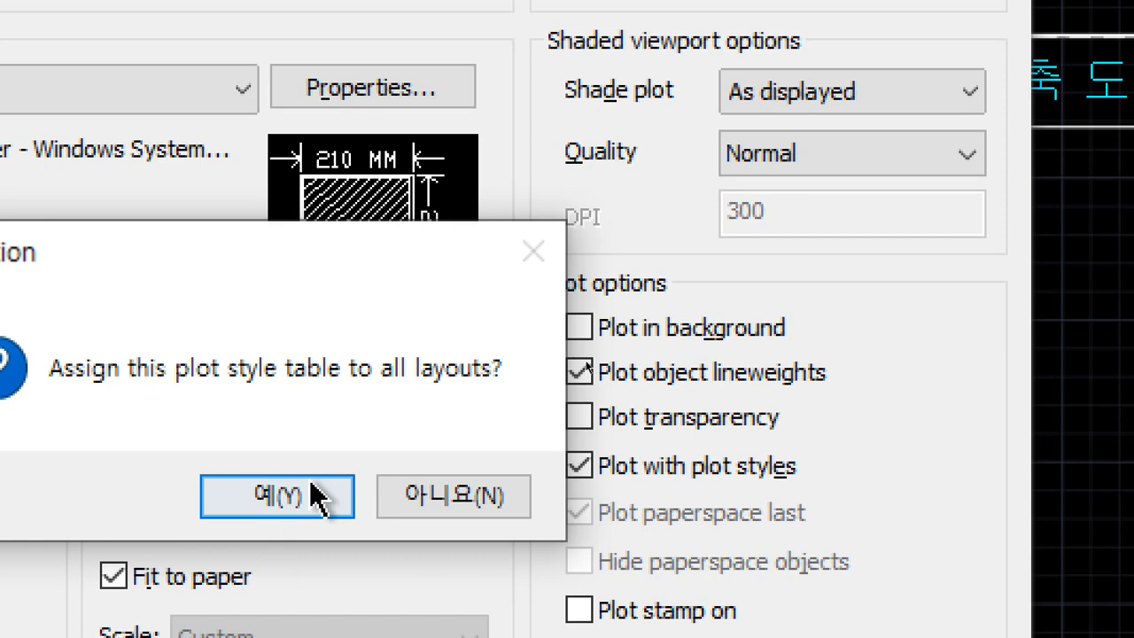
left_click(277, 496)
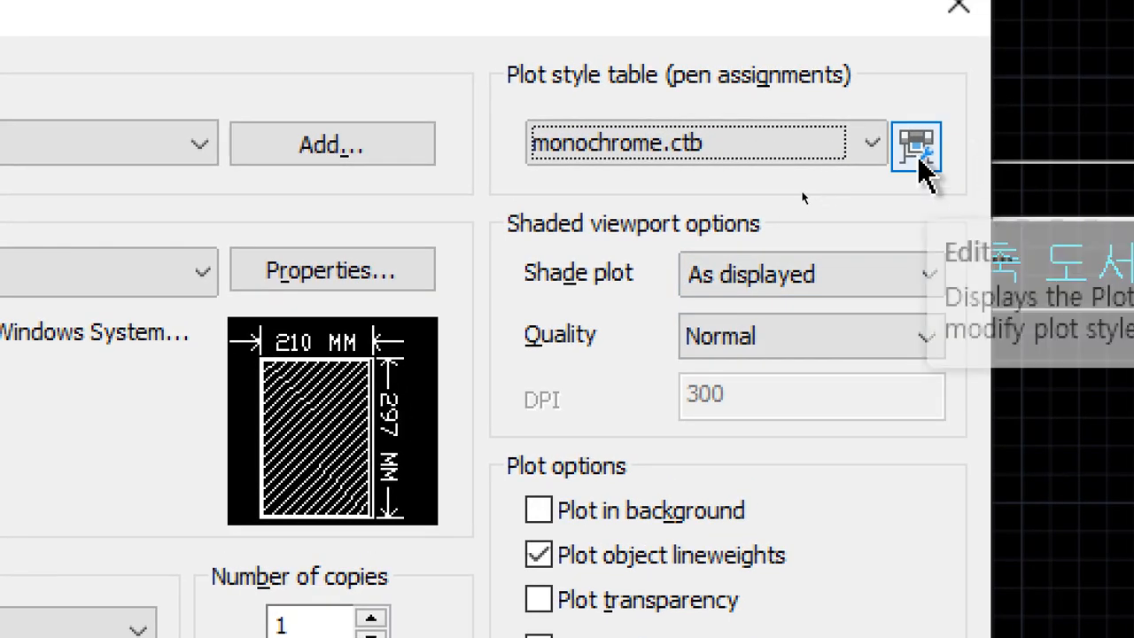
Step: Open the monochrome.ctb plot style table for editing and set Color 1's lineweight to 0.1000 mm
left_click(922, 148)
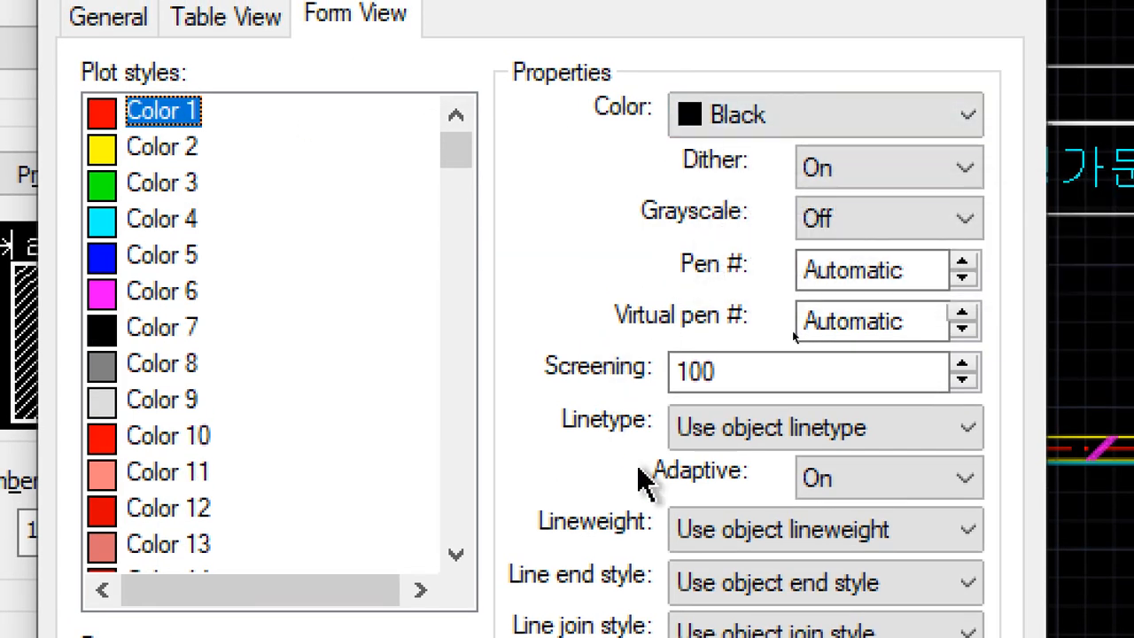
left_click(785, 535)
scroll(785, 536, "down", 4)
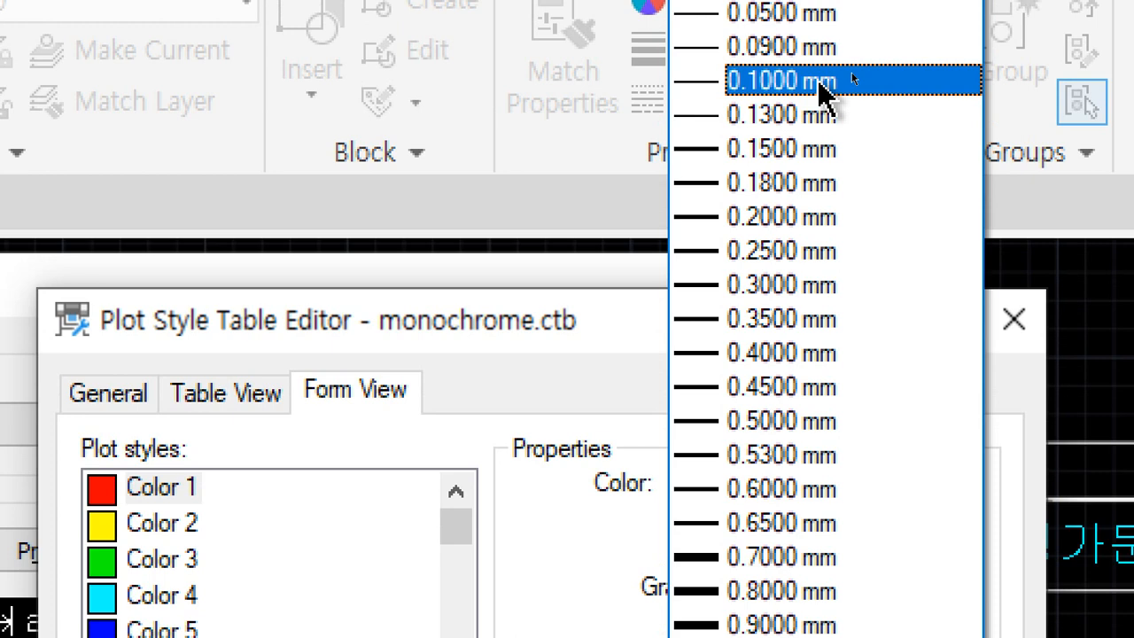
left_click(819, 81)
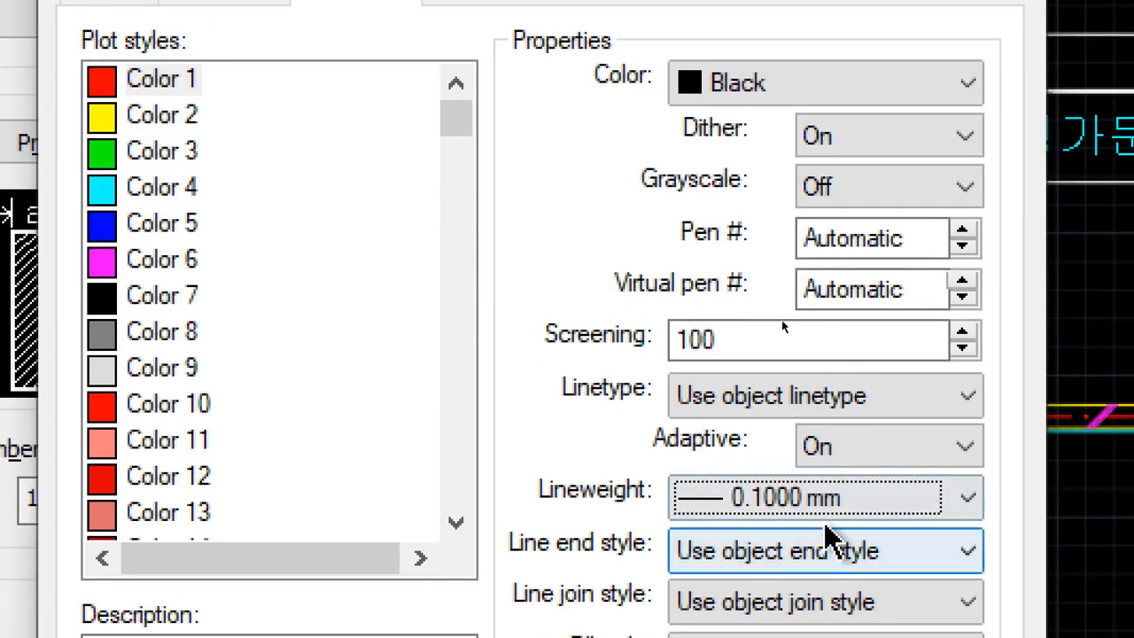
Step: Set the lineweight of Color 2 to 0.3000 mm in the plot style table
left_click(182, 185)
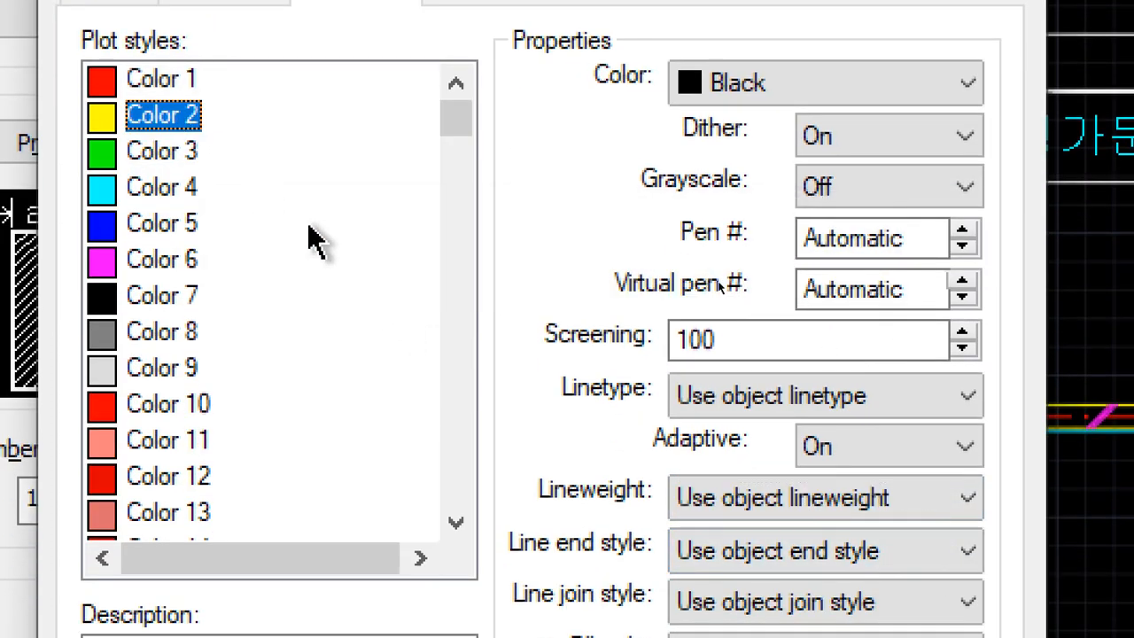
left_click(717, 496)
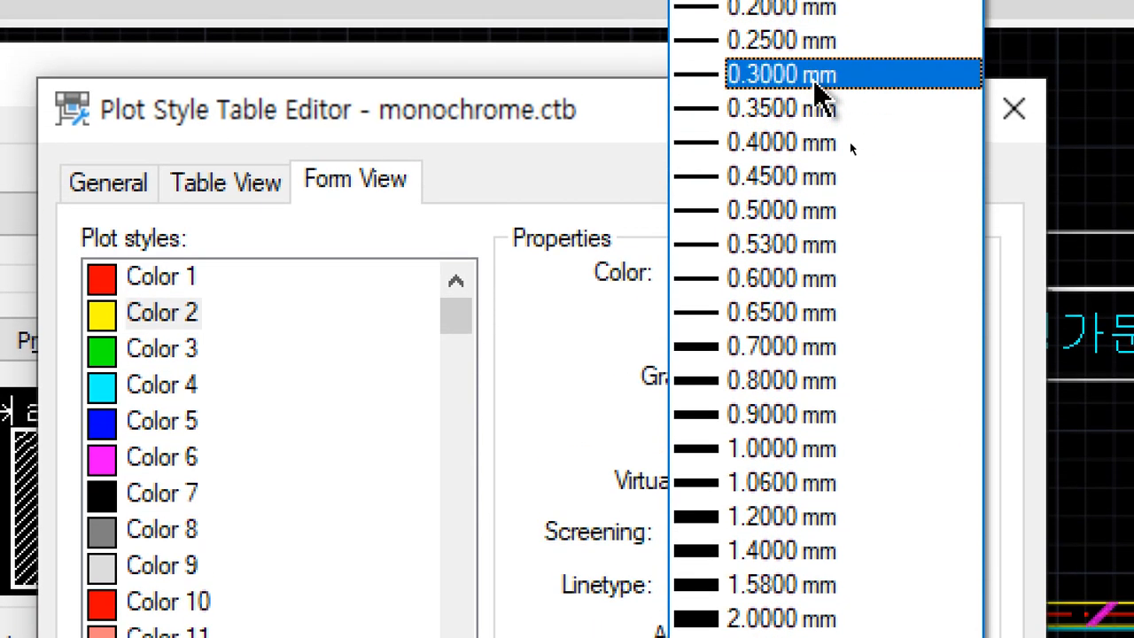
left_click(816, 76)
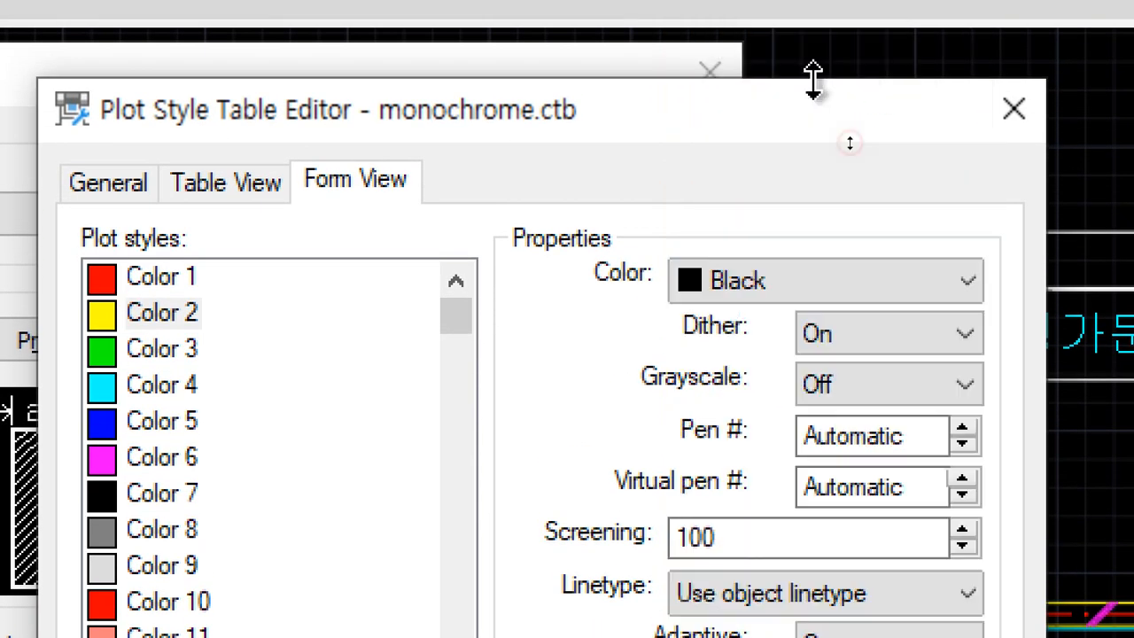
Step: Set the lineweight of Color 3 to 0.2000 mm in the plot style table
left_click(177, 353)
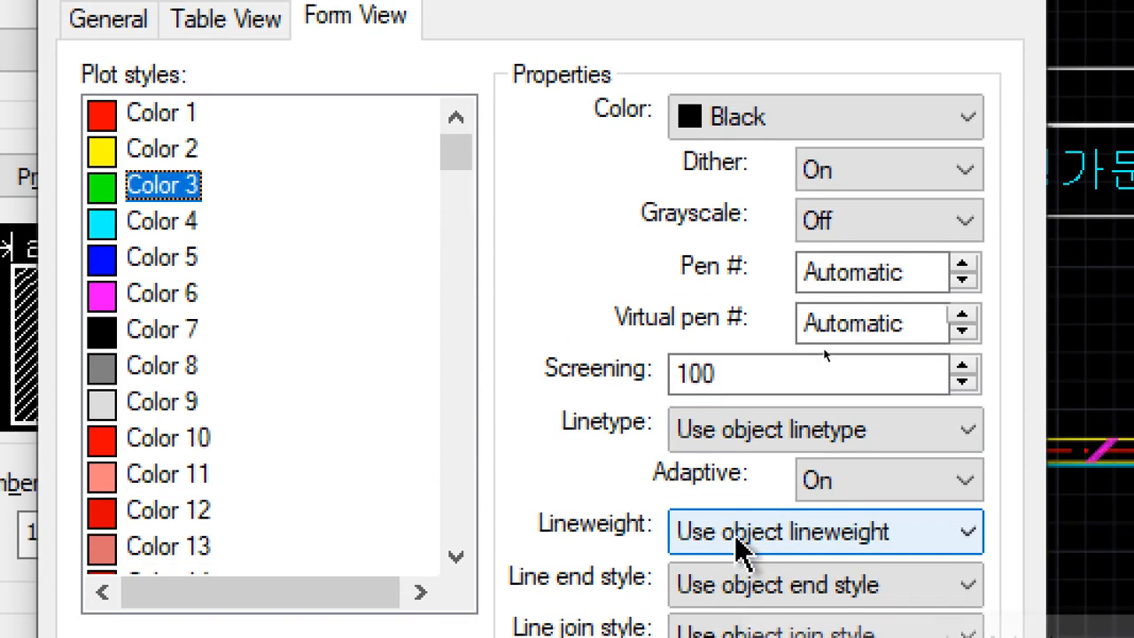
left_click(744, 556)
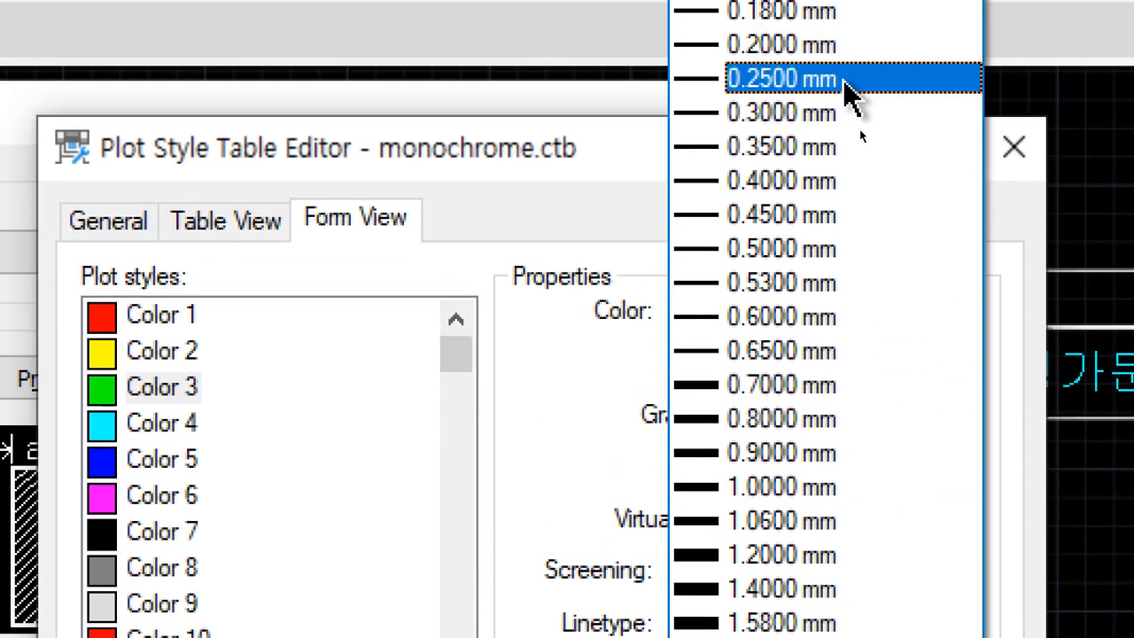
left_click(842, 10)
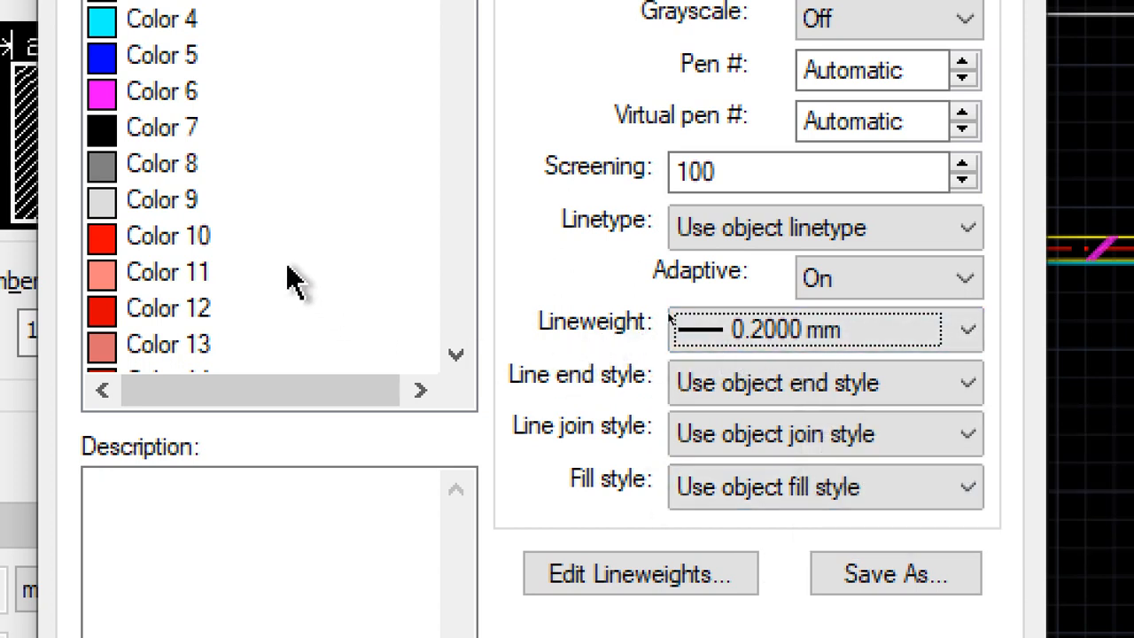
Step: Set the lineweight of Color 7 to 0.3000 mm in the plot style table
left_click(176, 130)
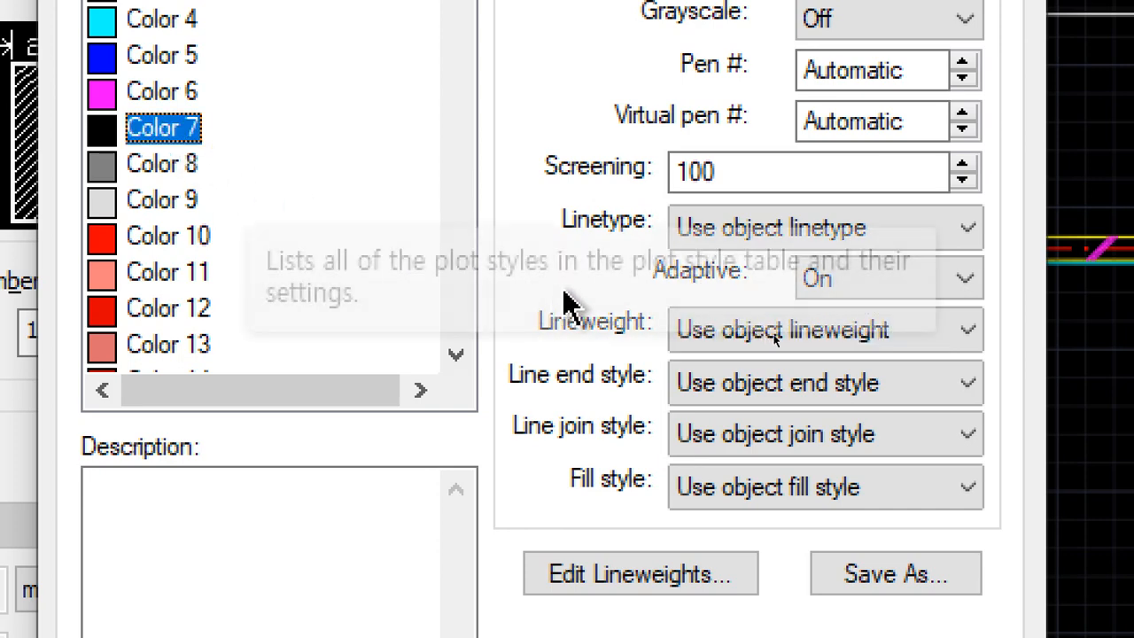
left_click(734, 338)
scroll(732, 335, "down", 5)
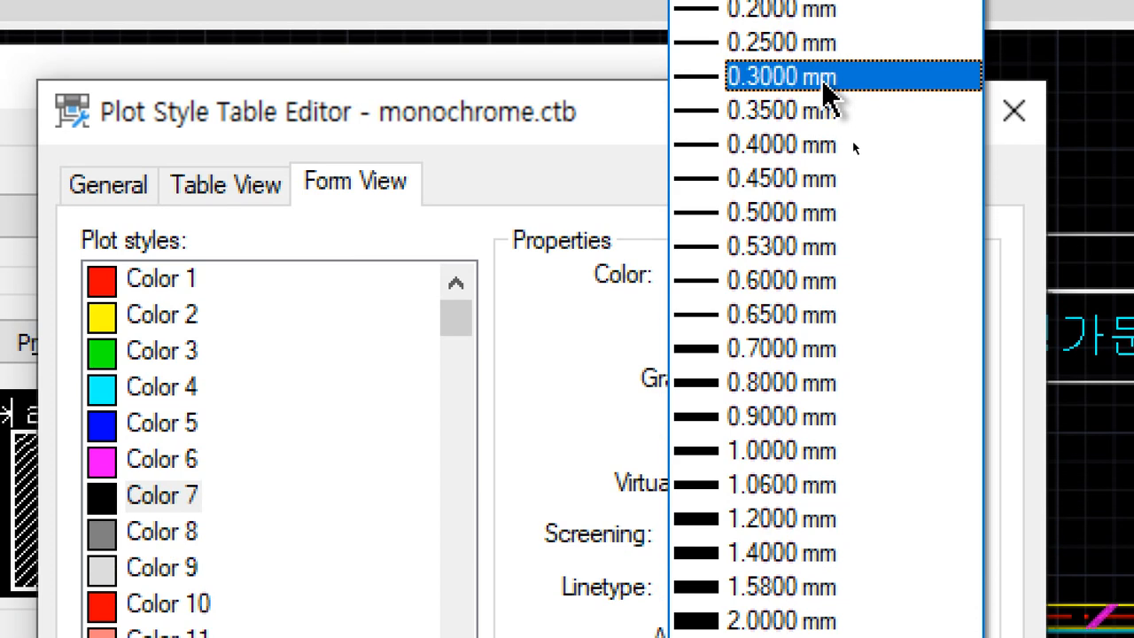
left_click(824, 78)
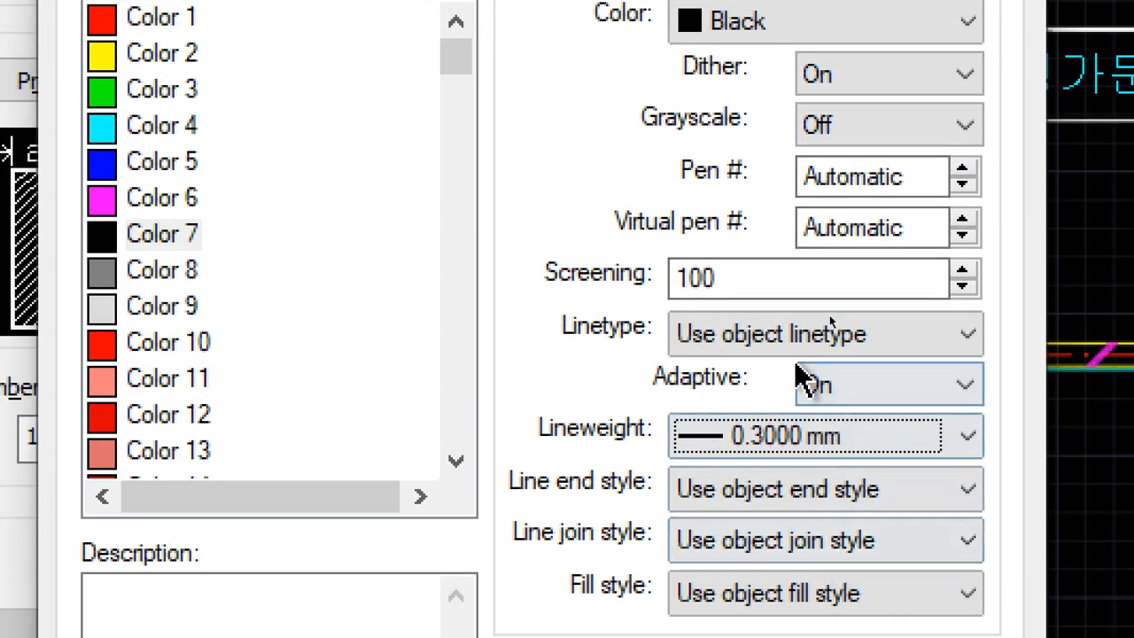
Step: Save and close the monochrome.ctb plot style table, and leave the plot settings without plotting
left_click(162, 251)
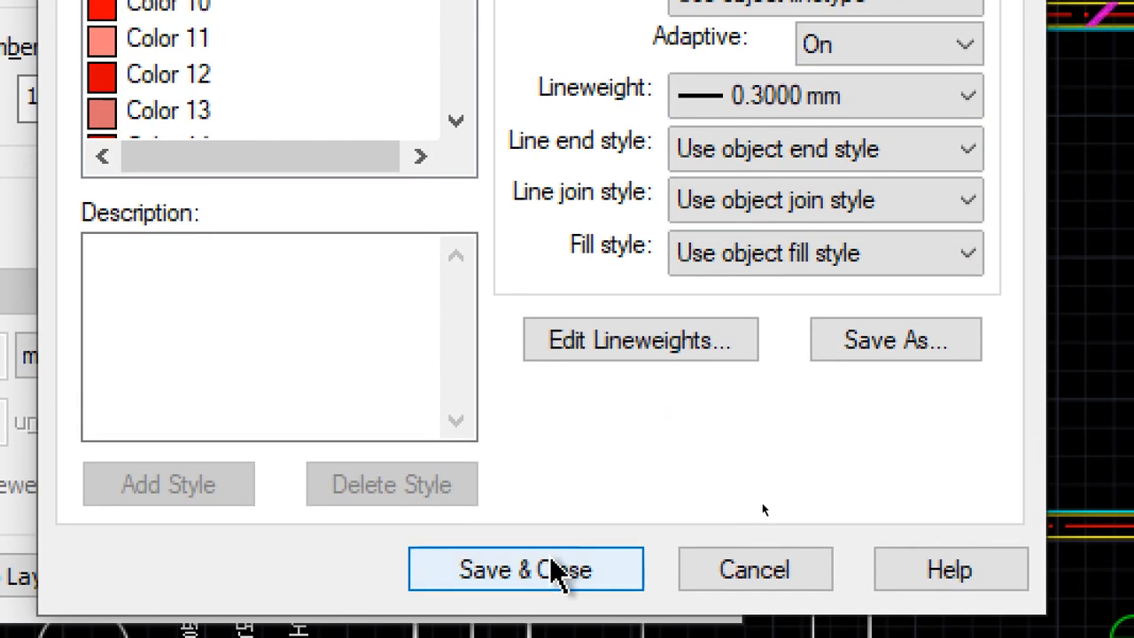
left_click(554, 570)
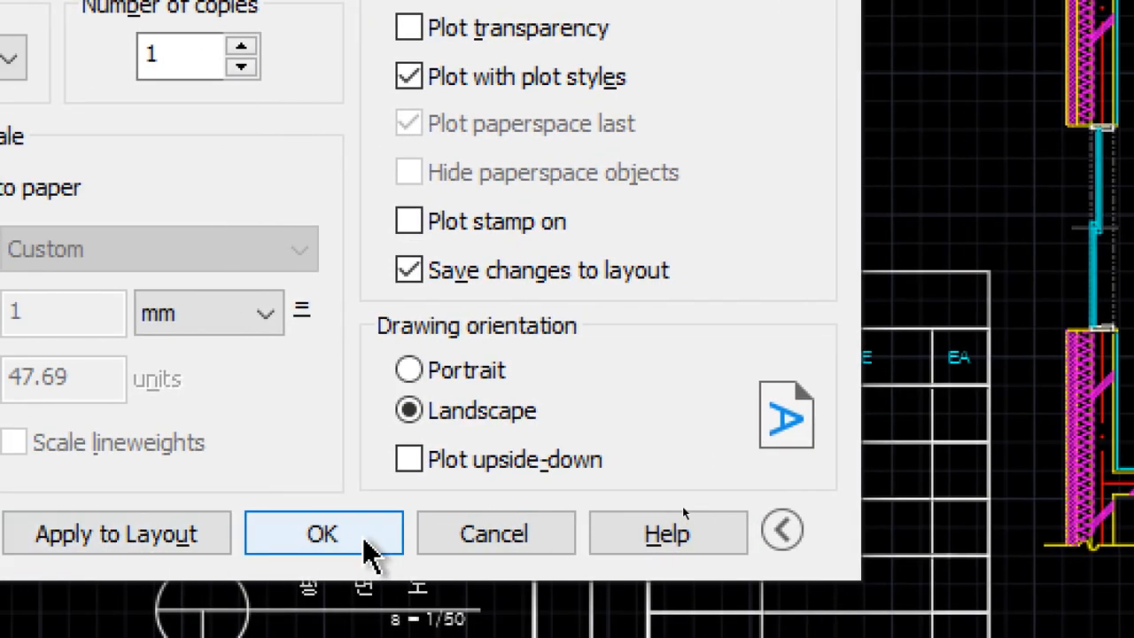
left_click(501, 535)
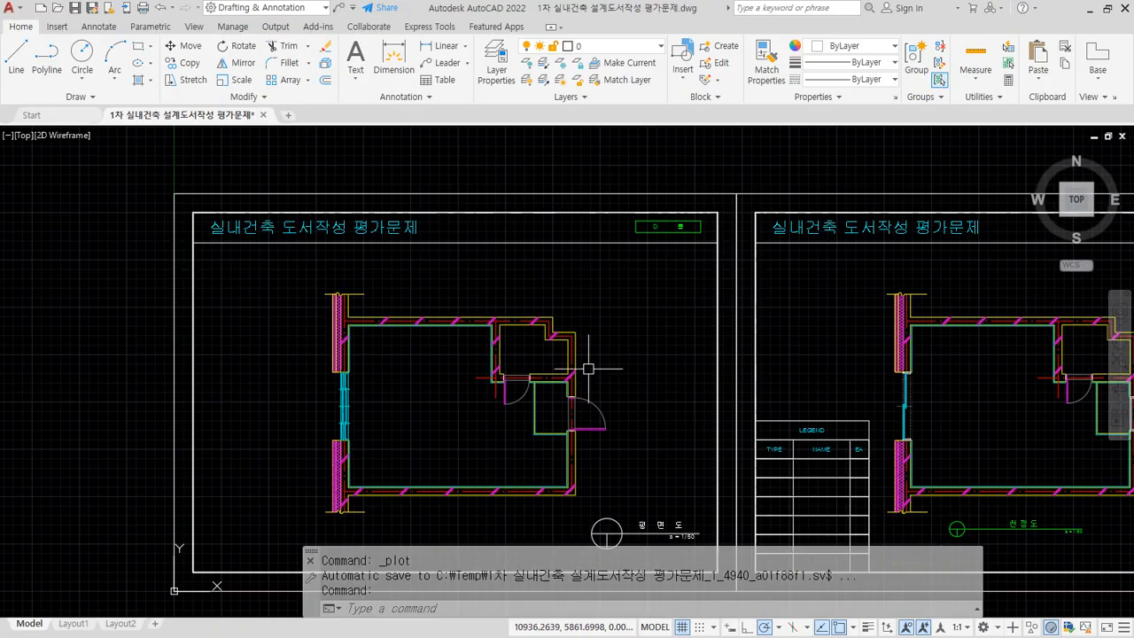
Step: Open the layer properties list to examine the layers' colors and lineweights
key("Escape")
type("LA")
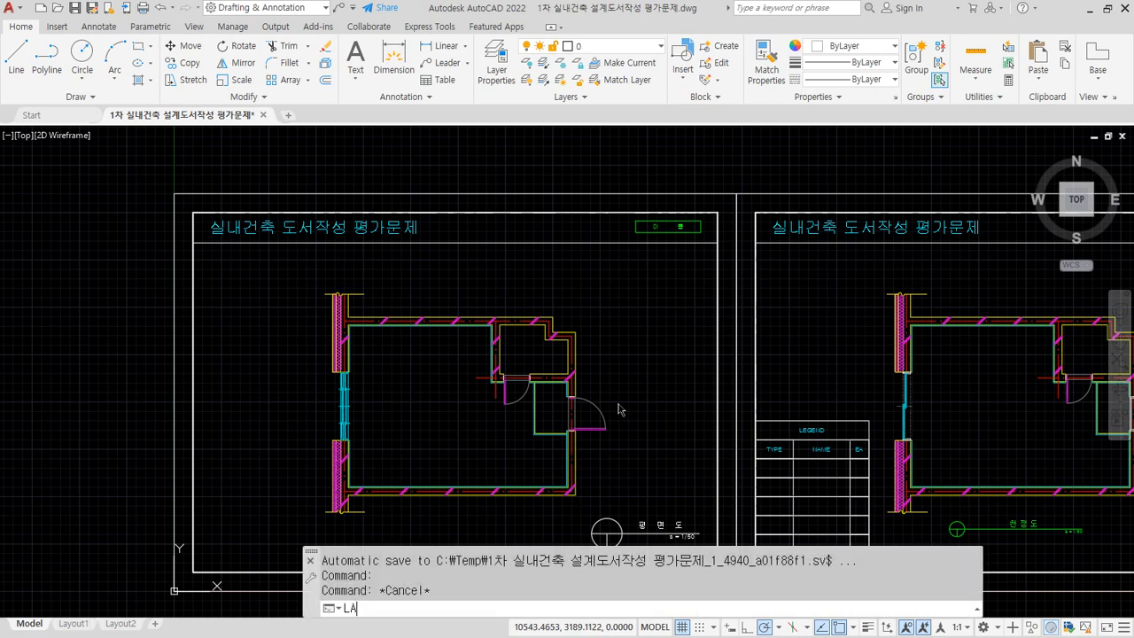
key("Return")
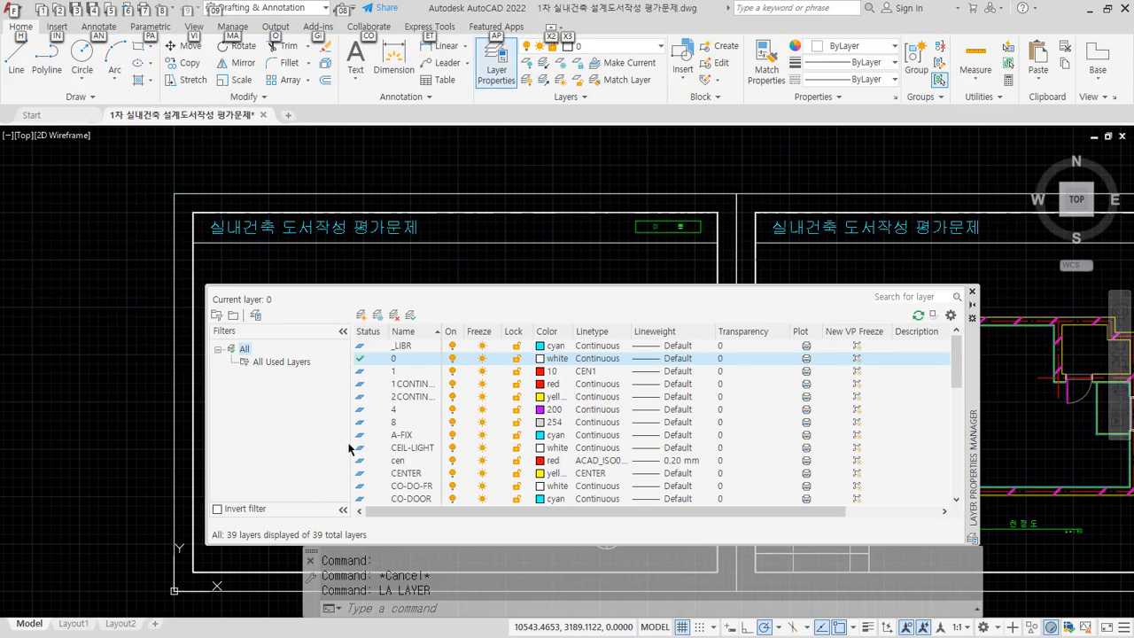
Step: Switch to the Notepad lesson notes and add the heading "선굵기 출력하는 방법" below the LAYOUT line
key("alt+Tab")
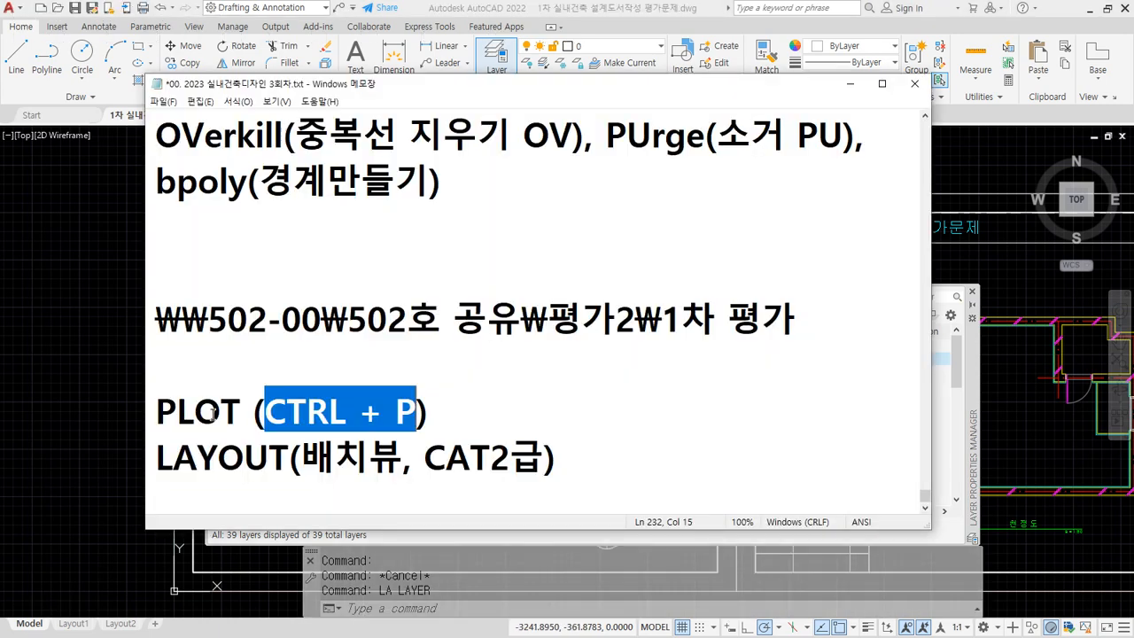
left_click(592, 451)
key("Return")
key("Return")
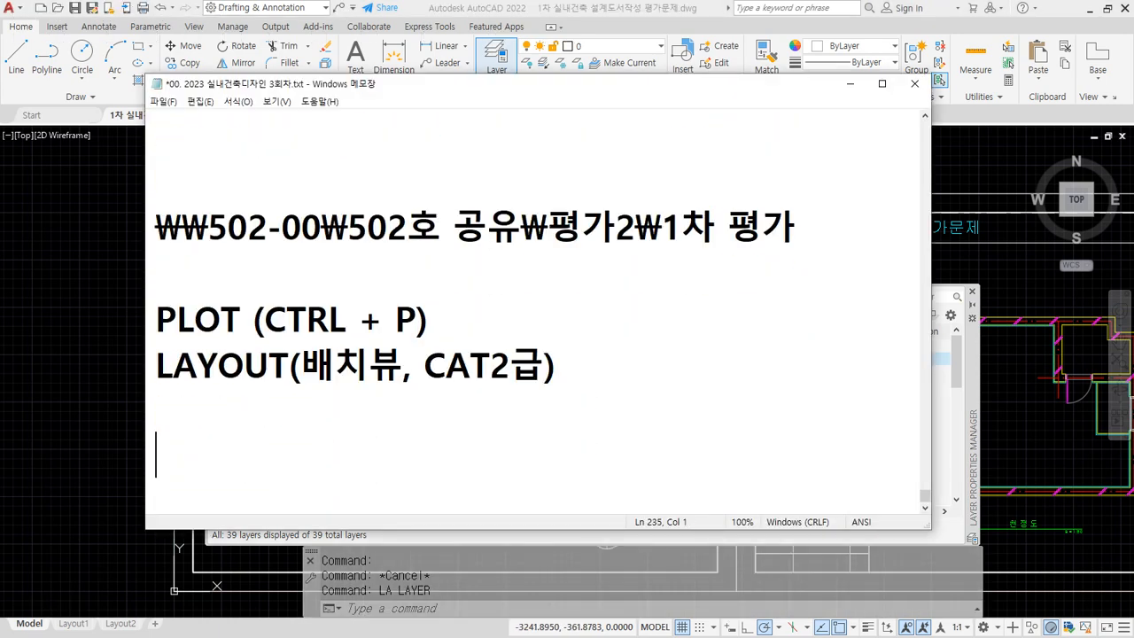
type("선굵")
type("기 출력하는 ")
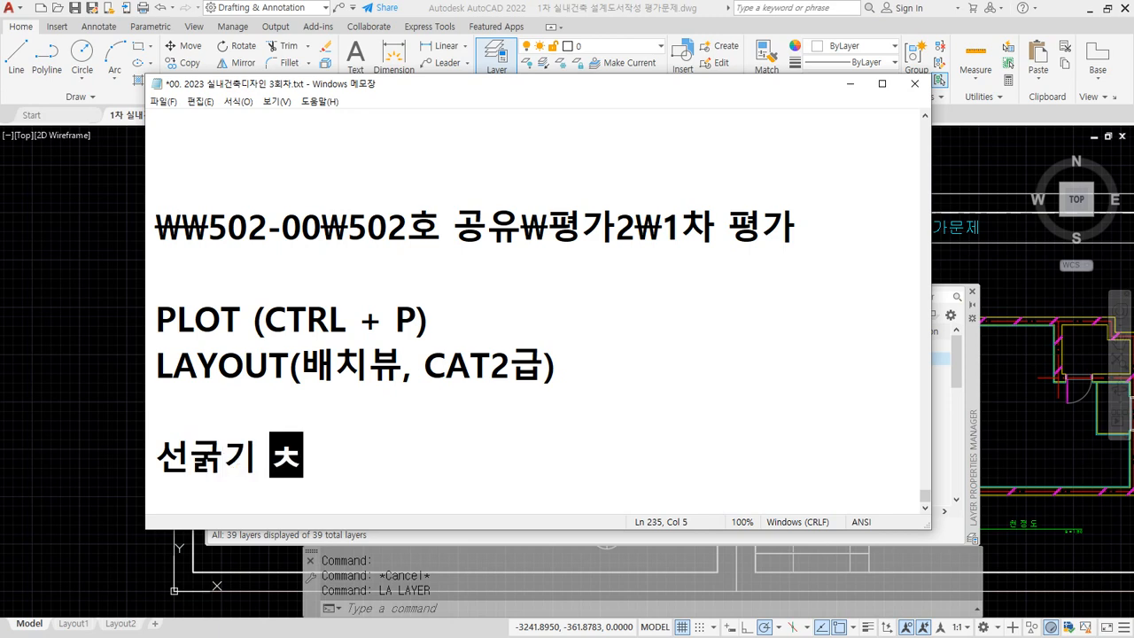
type("방법")
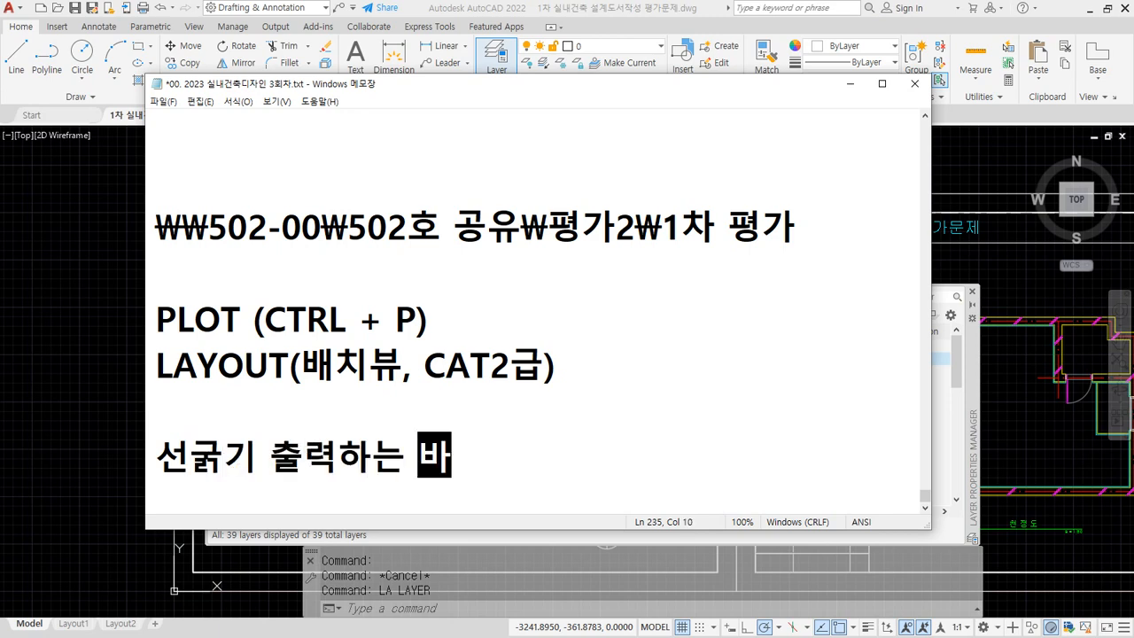
Step: Add the first list item "1. LAYER에서 지정하는 방법" under the heading
key("Return")
type("1. ")
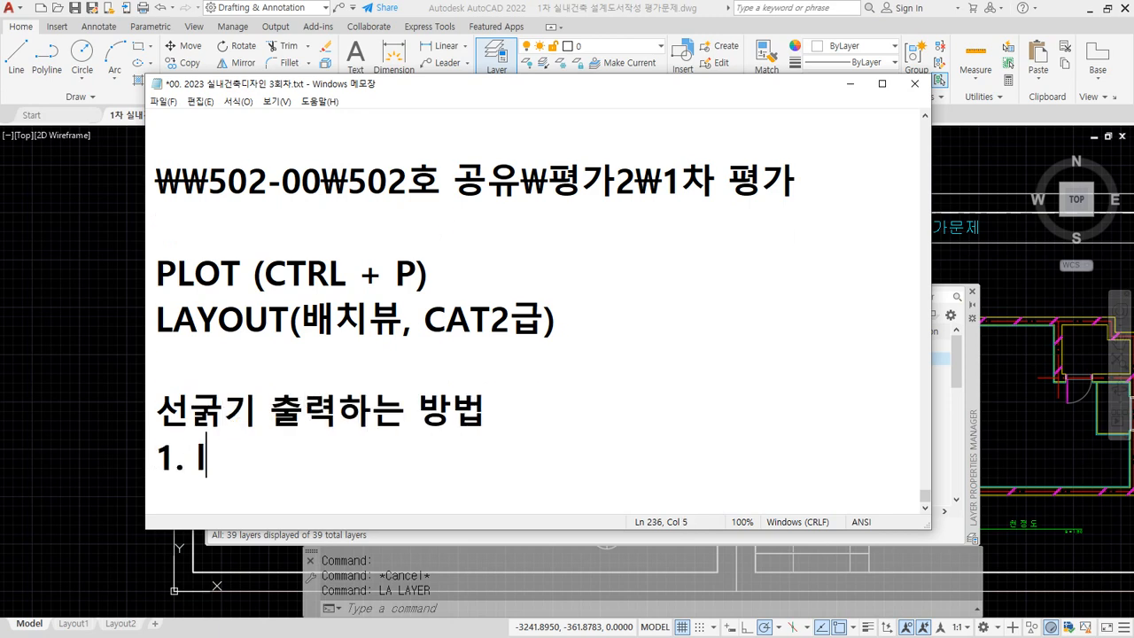
type("LY")
key("BackSpace")
type("AY")
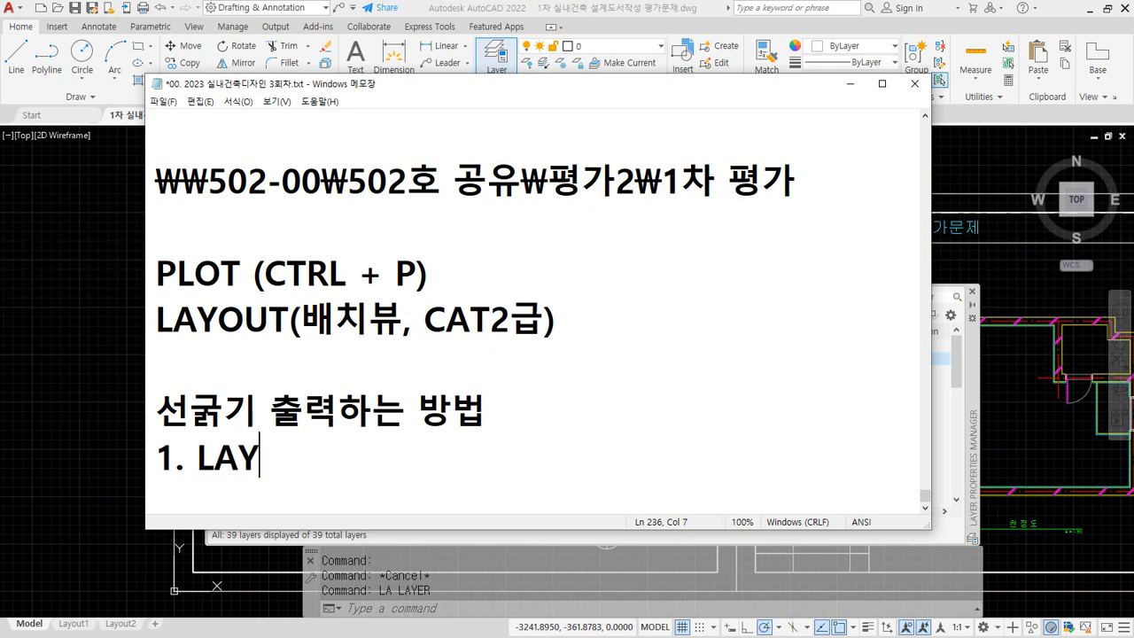
type("ER에서 지")
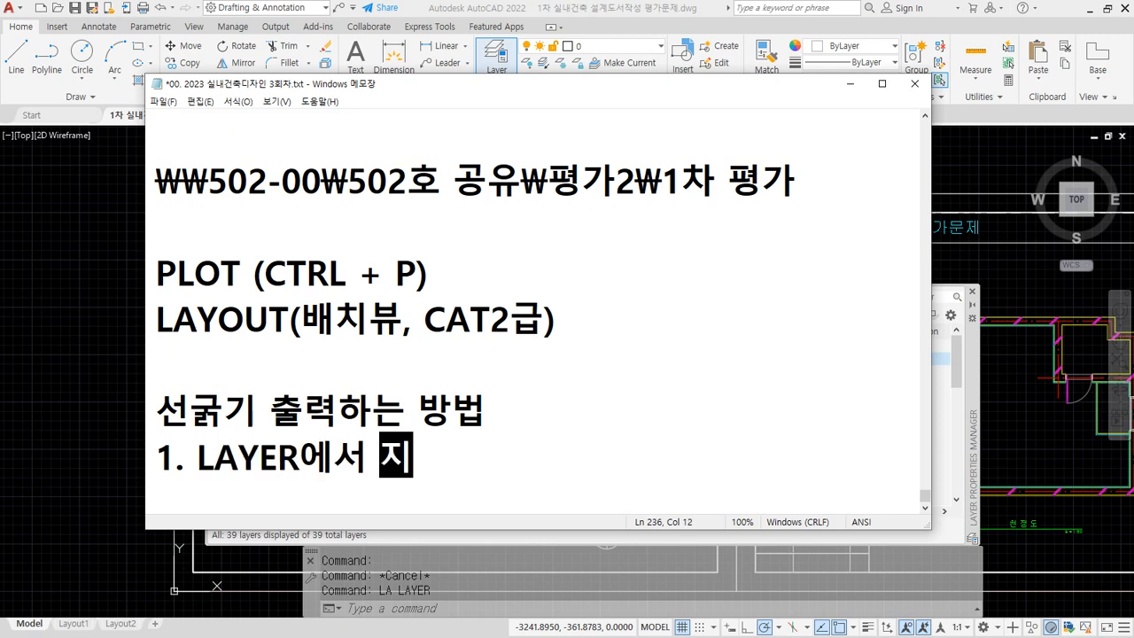
type("정하는 바ㅇ법")
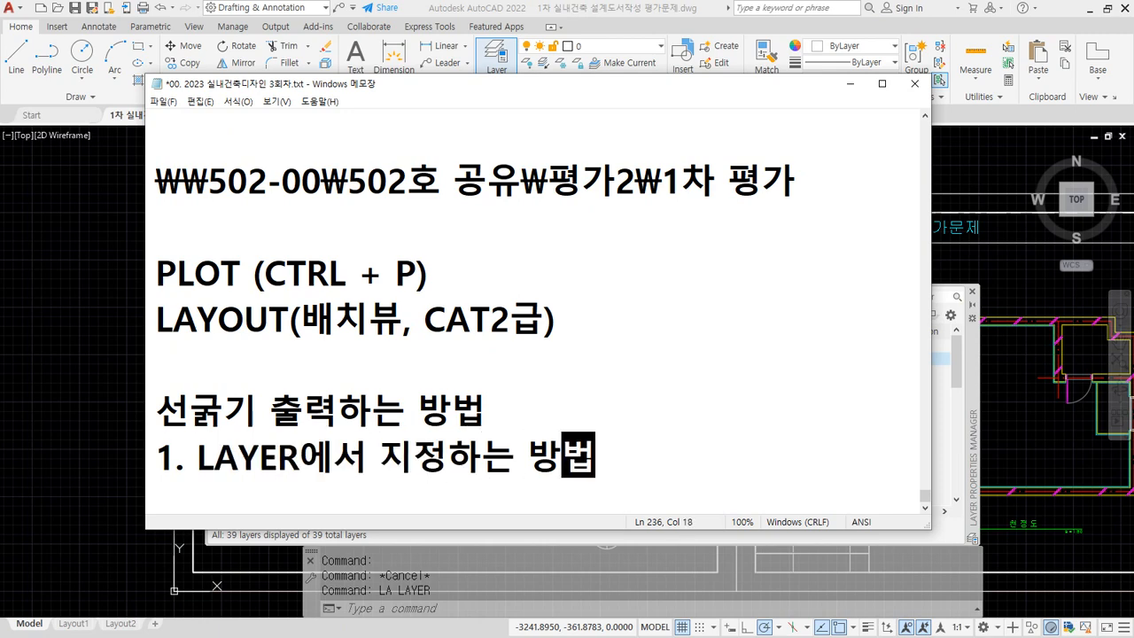
Step: Add the second list item "2. PLOT의 CTB에서 지정하는 방법 (우선)" to the notes
key("Return")
type("2. ")
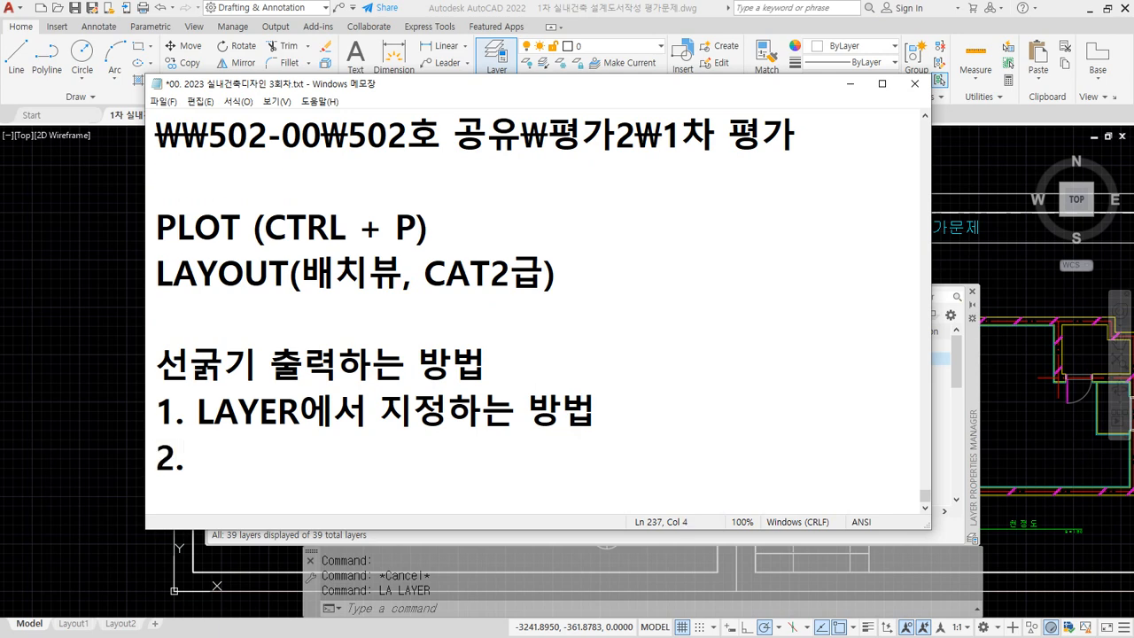
type("CTB")
key("BackSpace")
key("BackSpace")
key("BackSpace")
type("PLOT의 ")
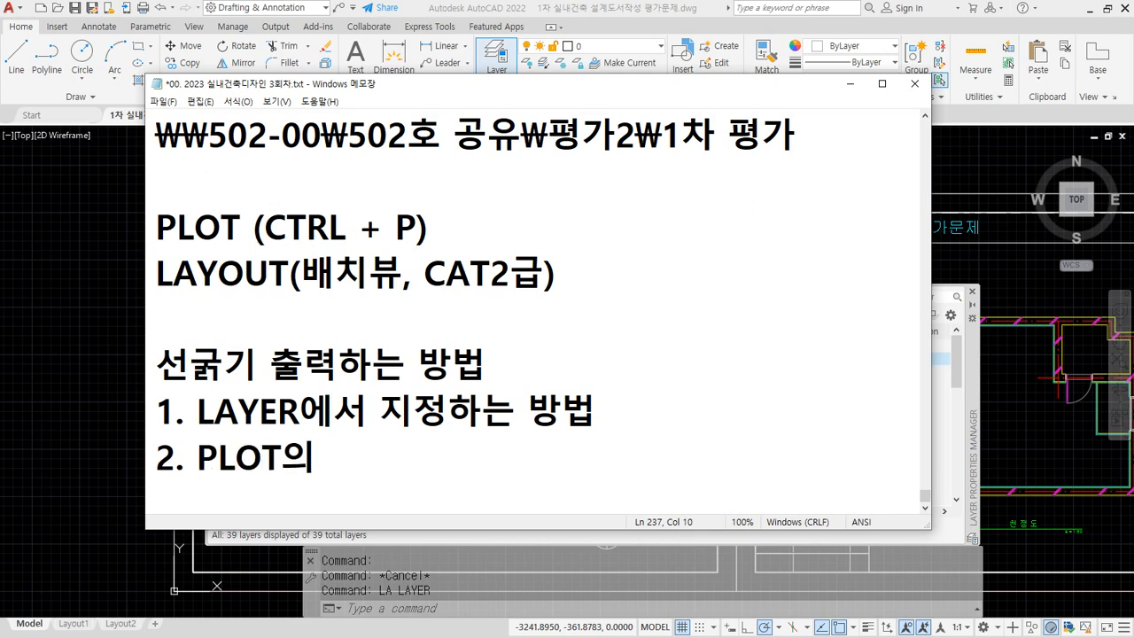
type("CTB에")
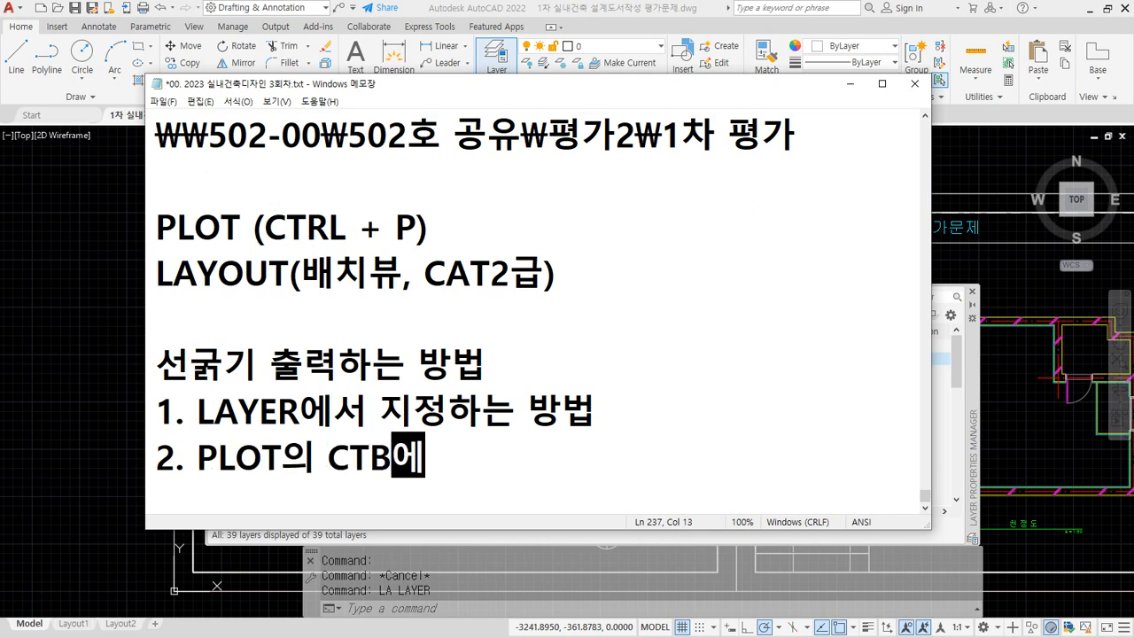
type("서 지정하느")
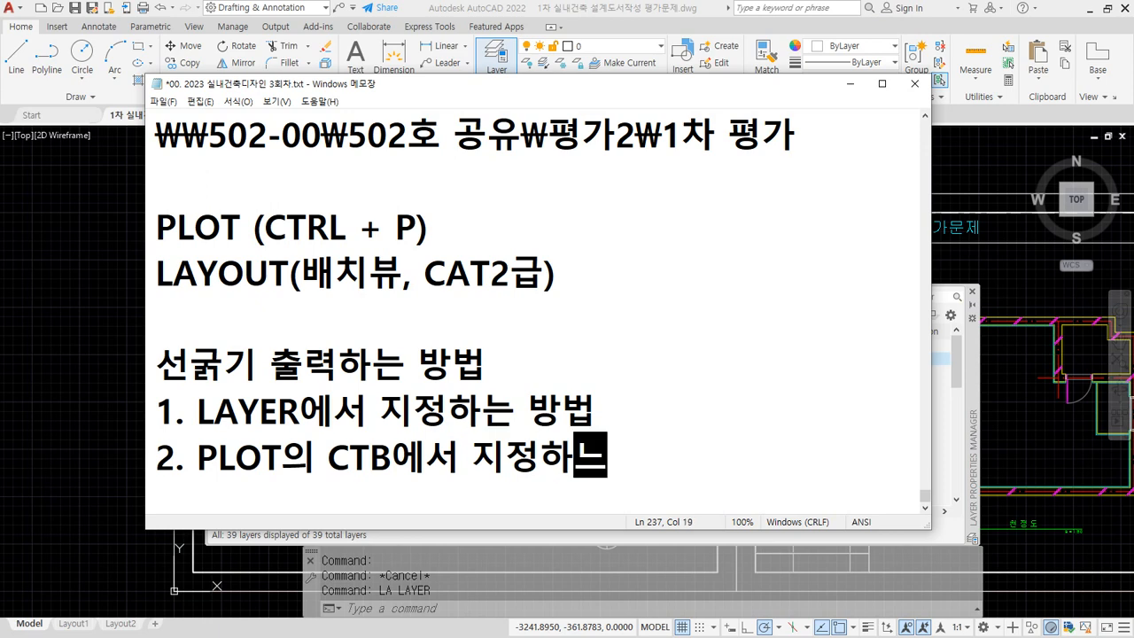
type(" 방법")
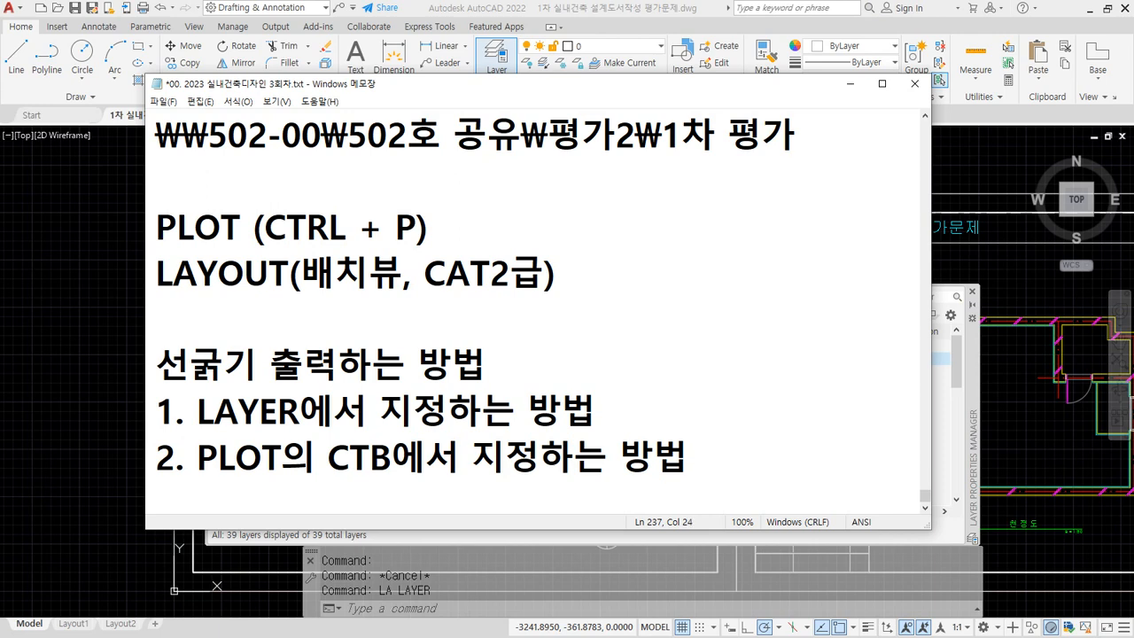
type("(우선")
type(")")
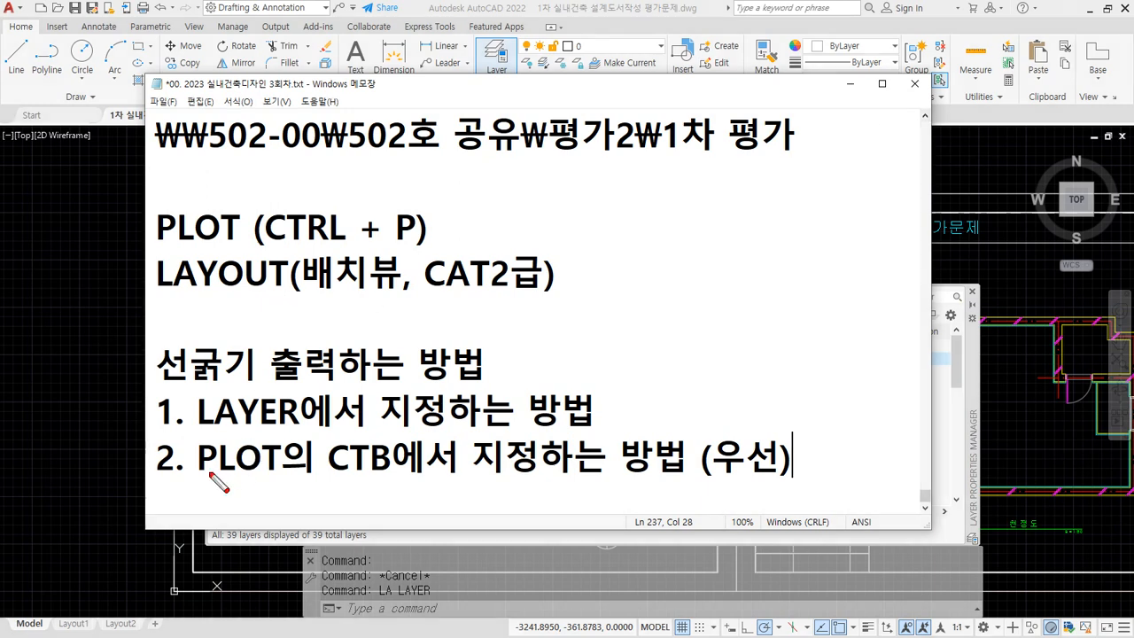
Step: Underline the CTB item in red with the screen pen, and clear the annotation
left_click_drag(207, 471, 920, 471)
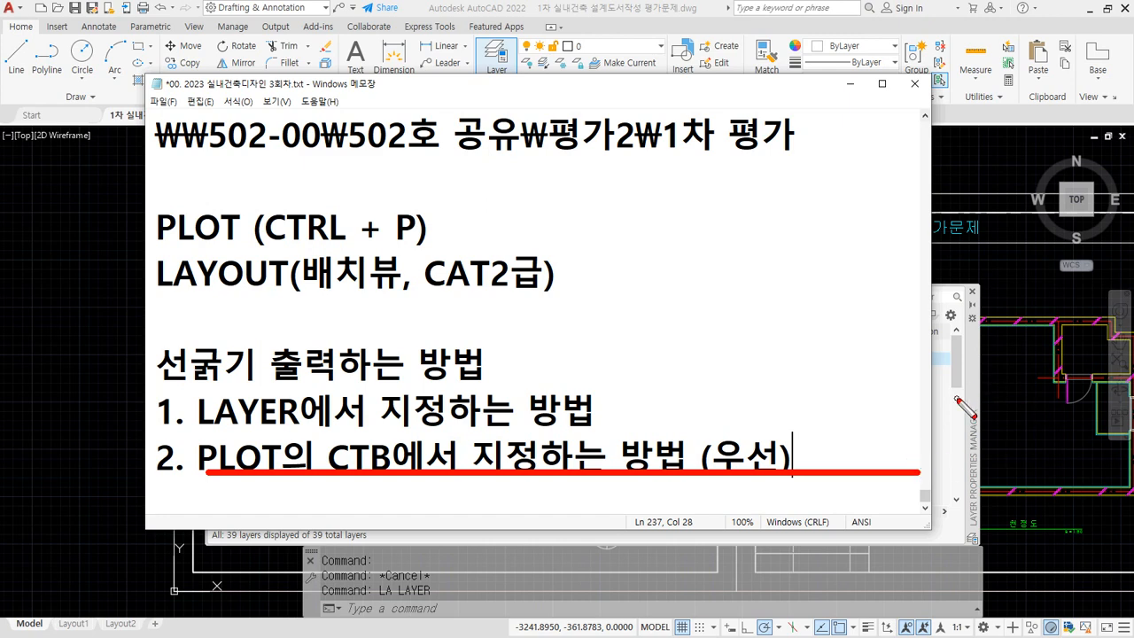
key("Escape")
Step: Return to AutoCAD and set Color 1 to Use object lineweight in the monochrome.ctb plot style table
left_click(602, 7)
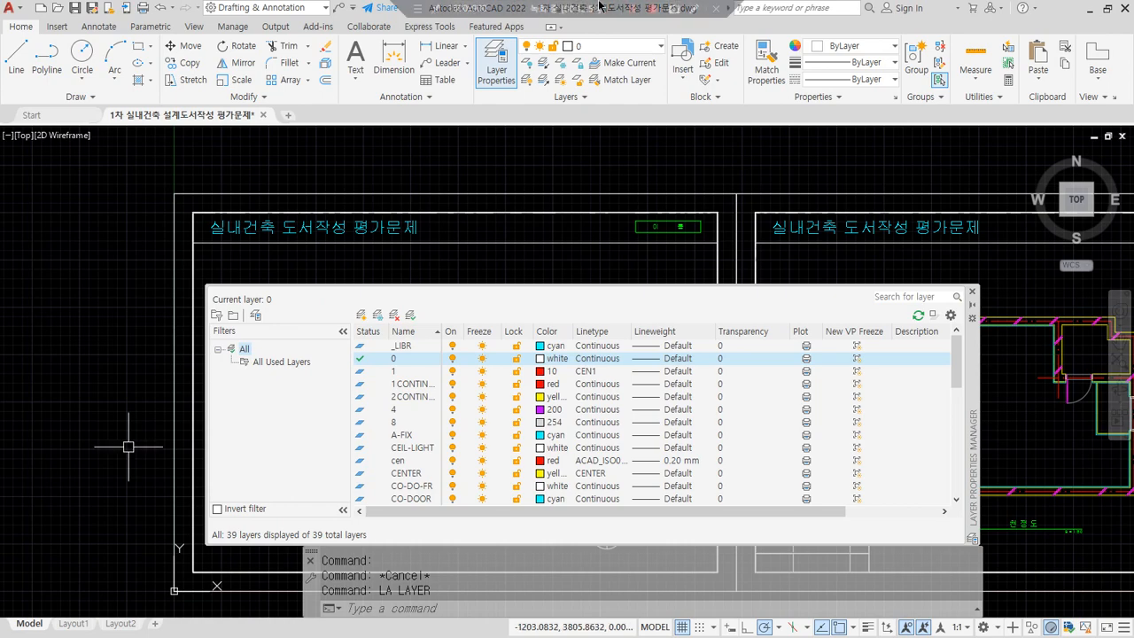
key("ctrl+p")
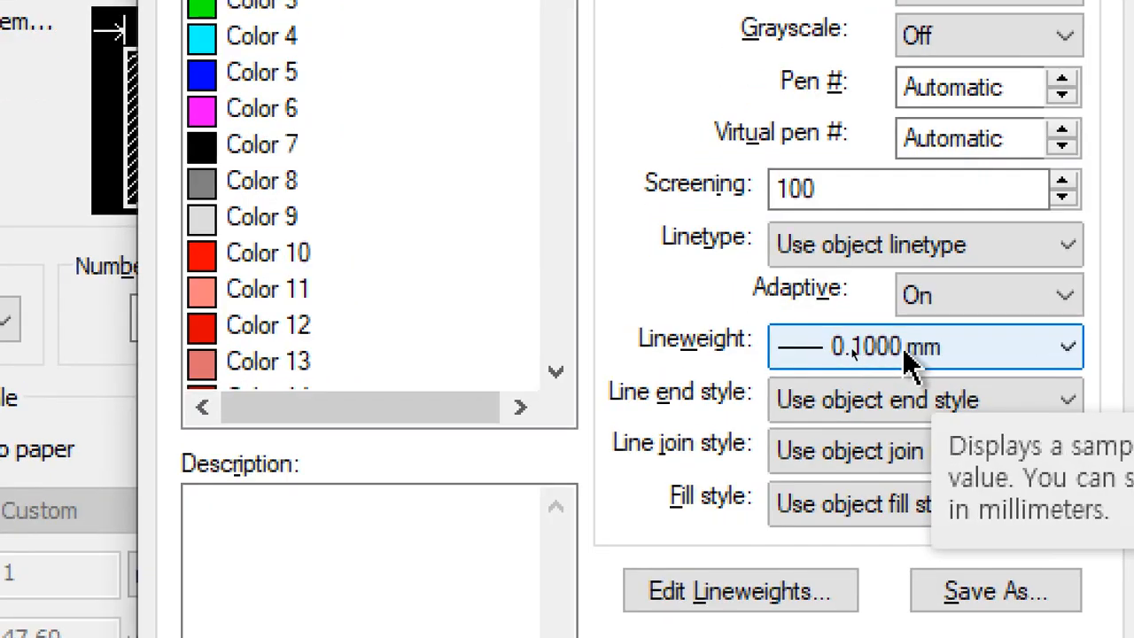
left_click(847, 350)
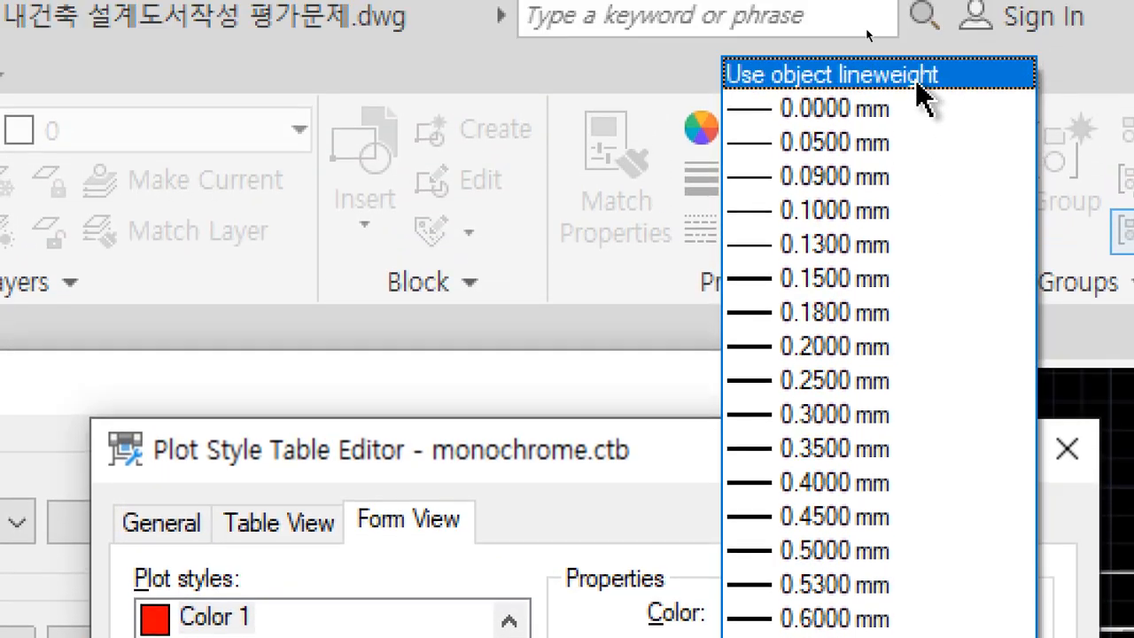
left_click(791, 89)
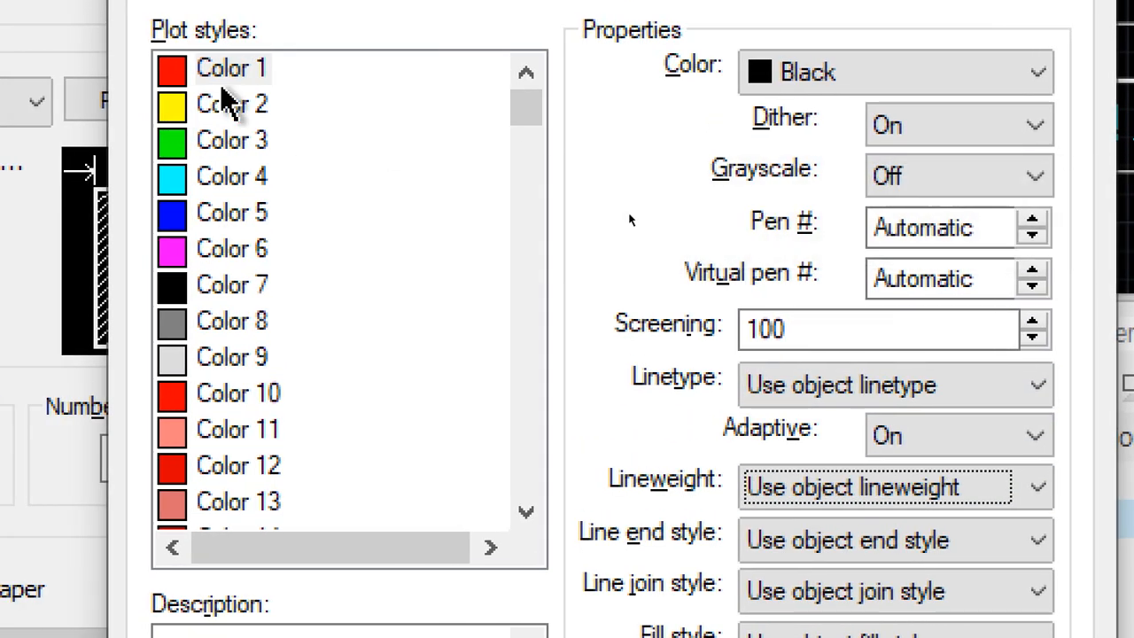
Step: Select Color 1, Color 5, Color 7 and Color 9 together in the plot style list
left_click(147, 77)
left_click(257, 219, "ctrl")
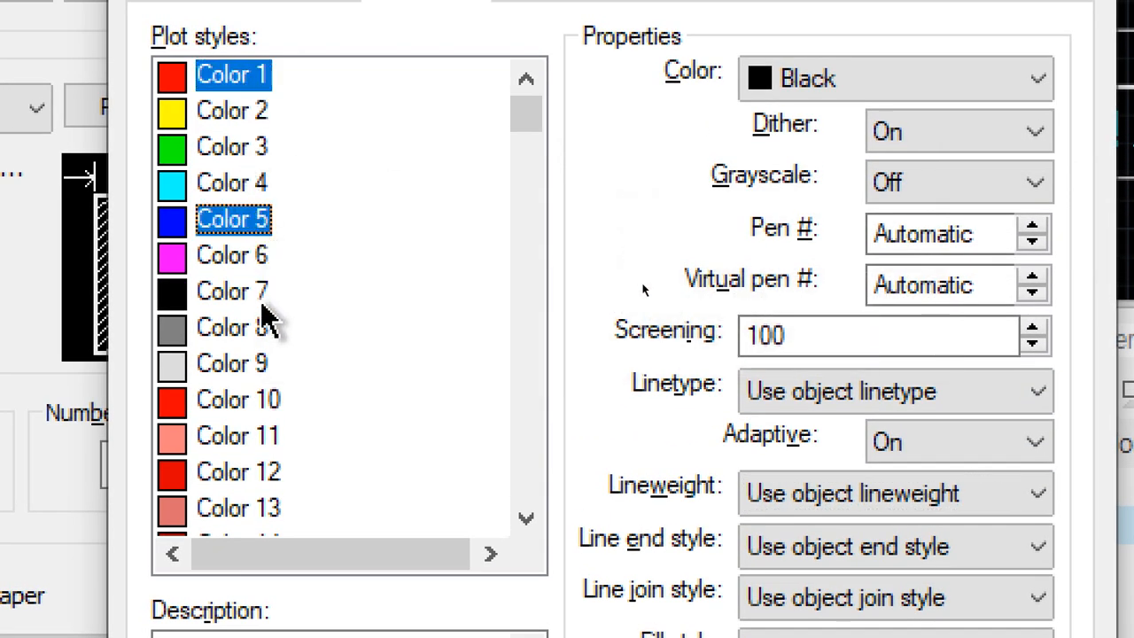
left_click(262, 294, "ctrl")
left_click(257, 364, "ctrl")
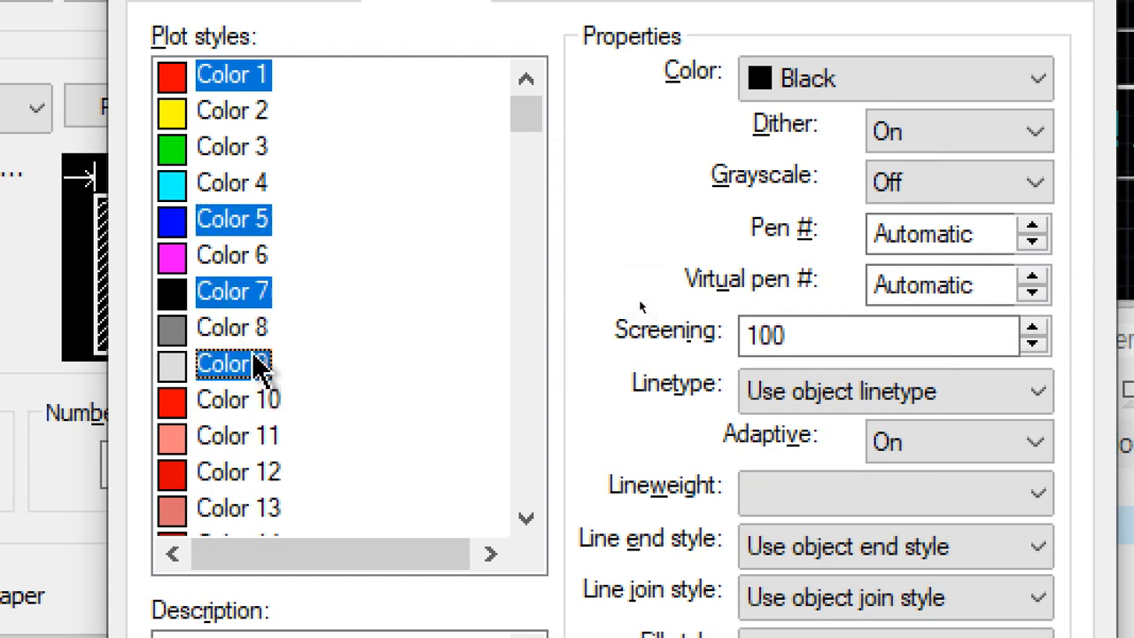
Step: Replace the selection with Color 2, Color 7 and Color 3, and deselect them one by one
left_click(259, 366)
left_click(244, 112)
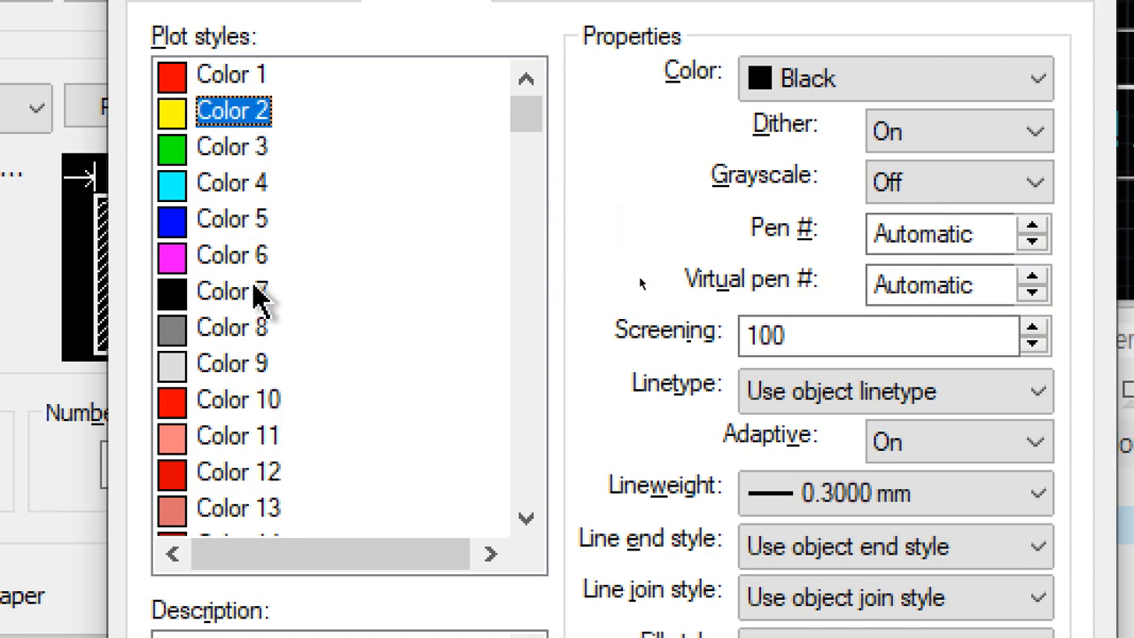
left_click(261, 292, "ctrl")
left_click(253, 148, "ctrl")
left_click(266, 111, "ctrl")
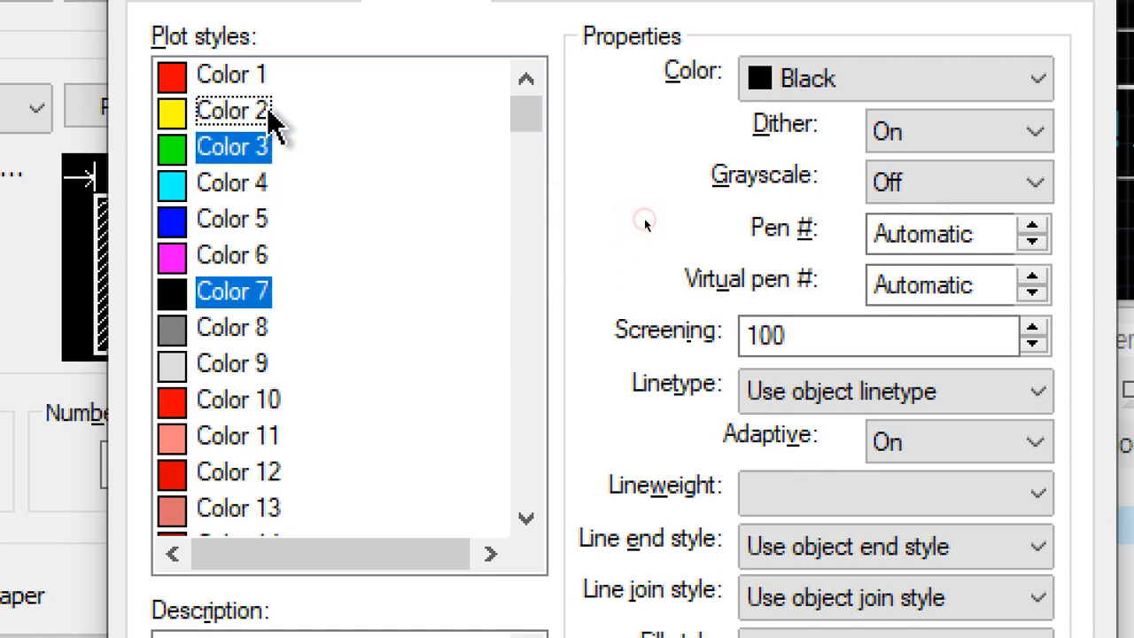
left_click(262, 152, "ctrl")
left_click(246, 291, "ctrl")
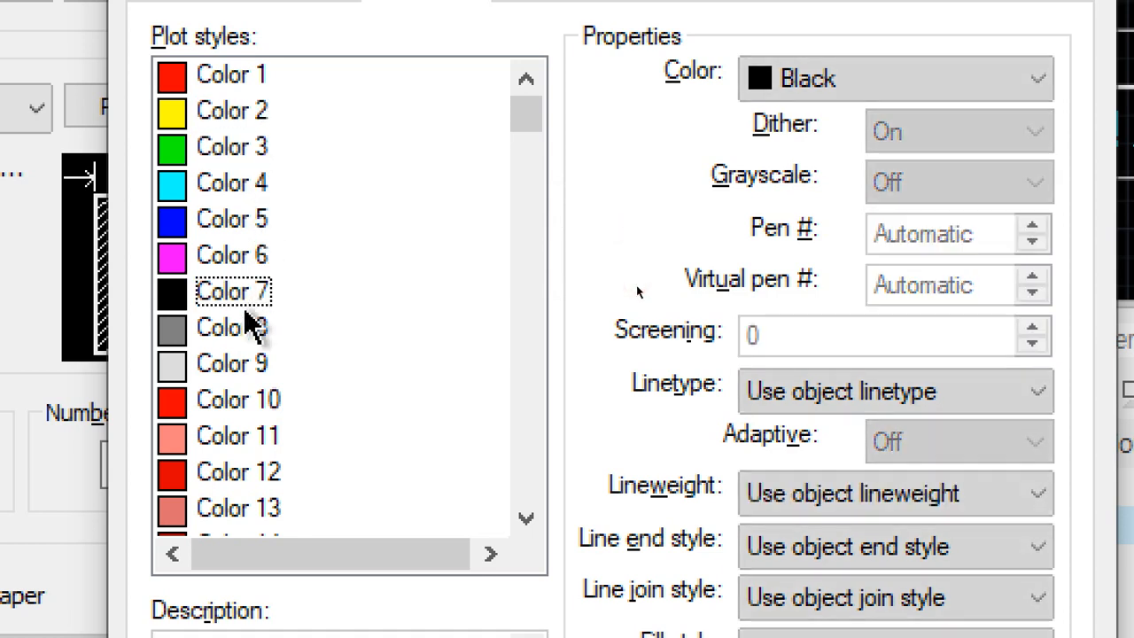
Step: Select the continuous range of plot styles from Color 6 to Color 11
left_click(238, 90)
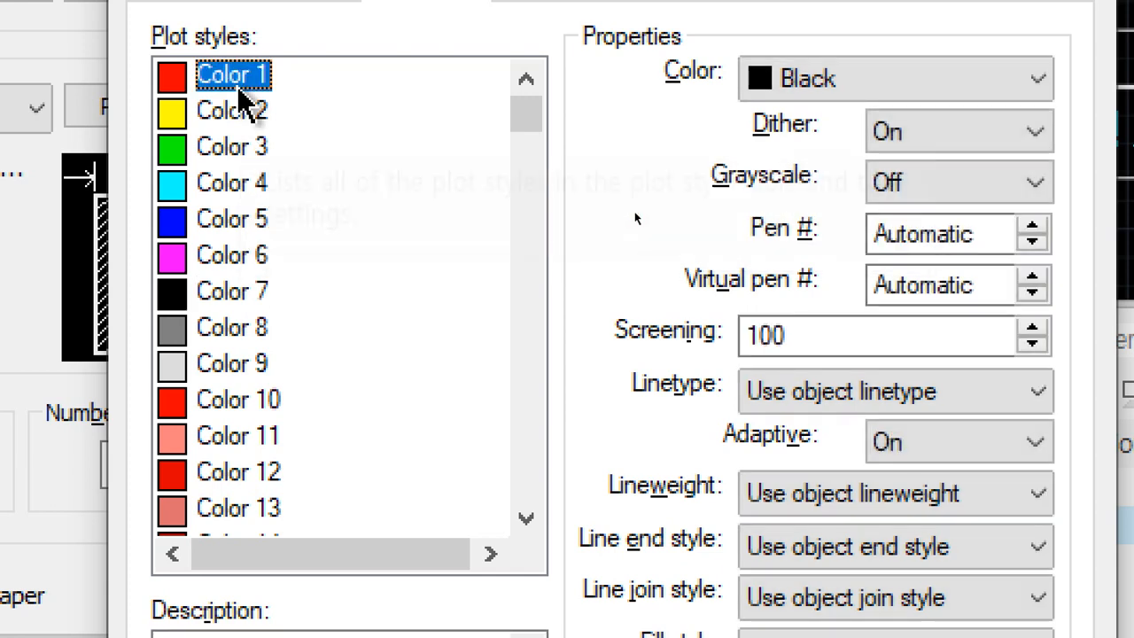
left_click(243, 255)
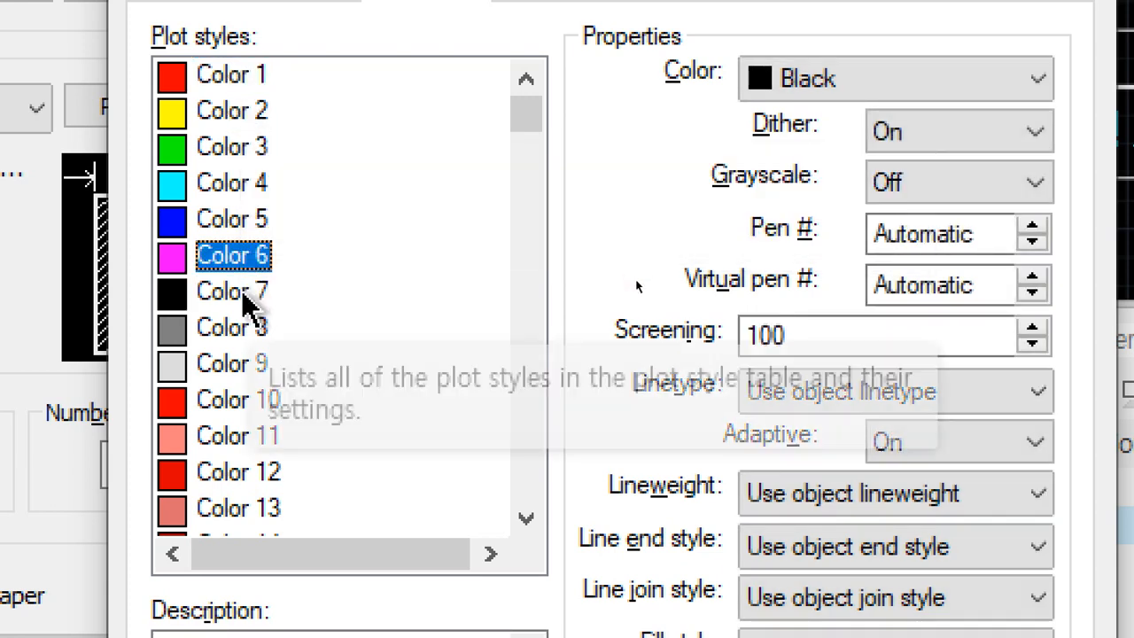
left_click(239, 452, "shift")
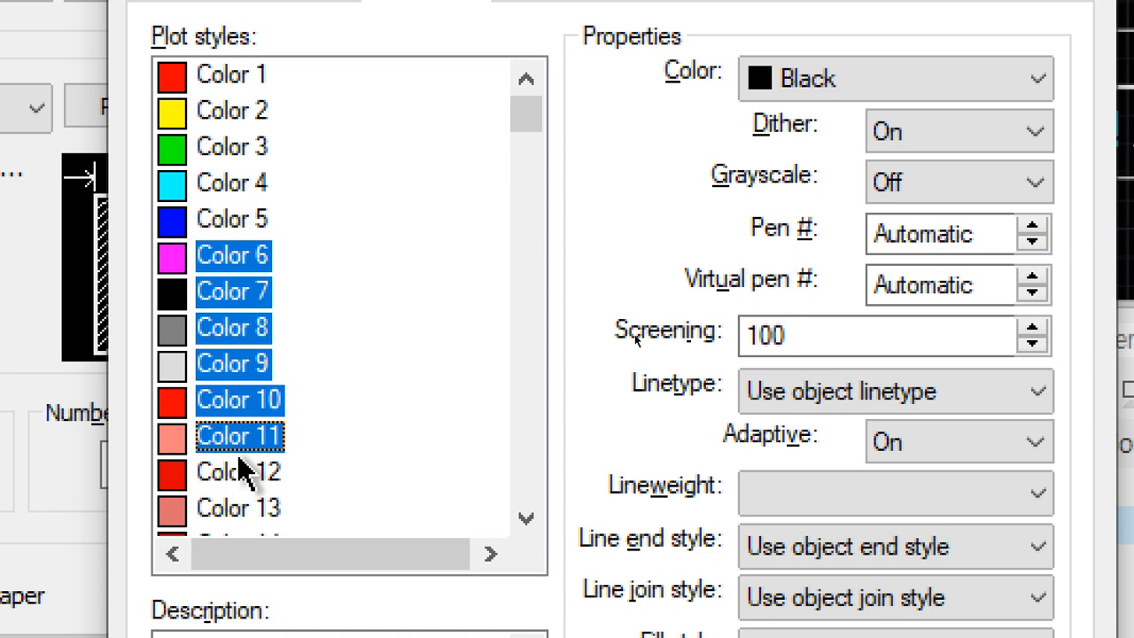
Step: Set all plot styles from Color 1 to Color 255 to Use object lineweight, and save and close the table
left_click(254, 91)
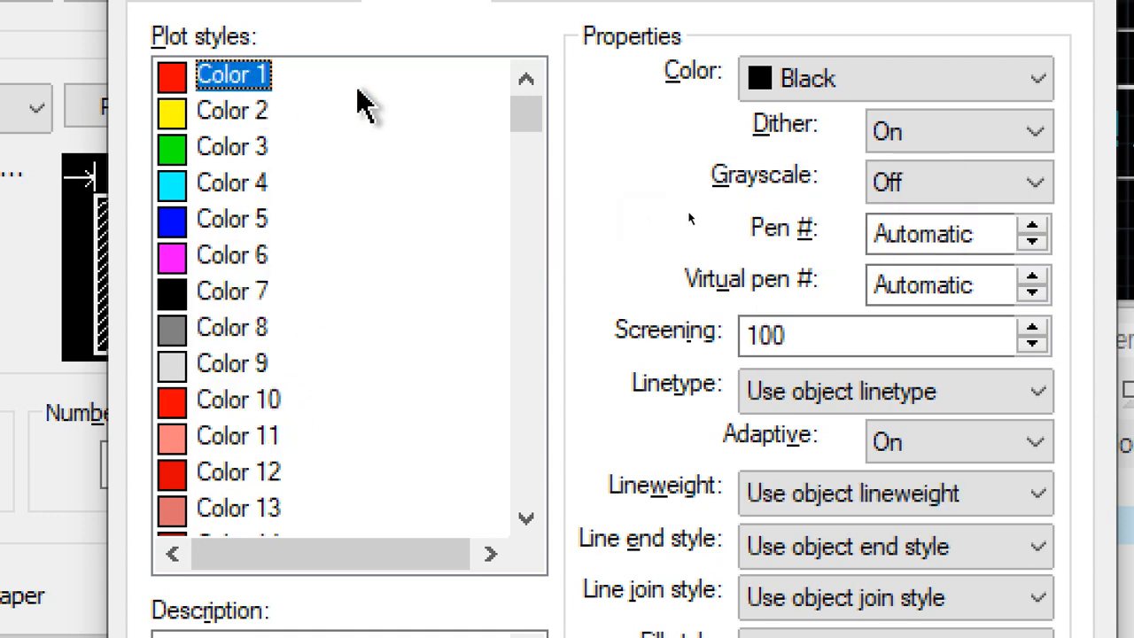
left_click_drag(529, 127, 529, 545)
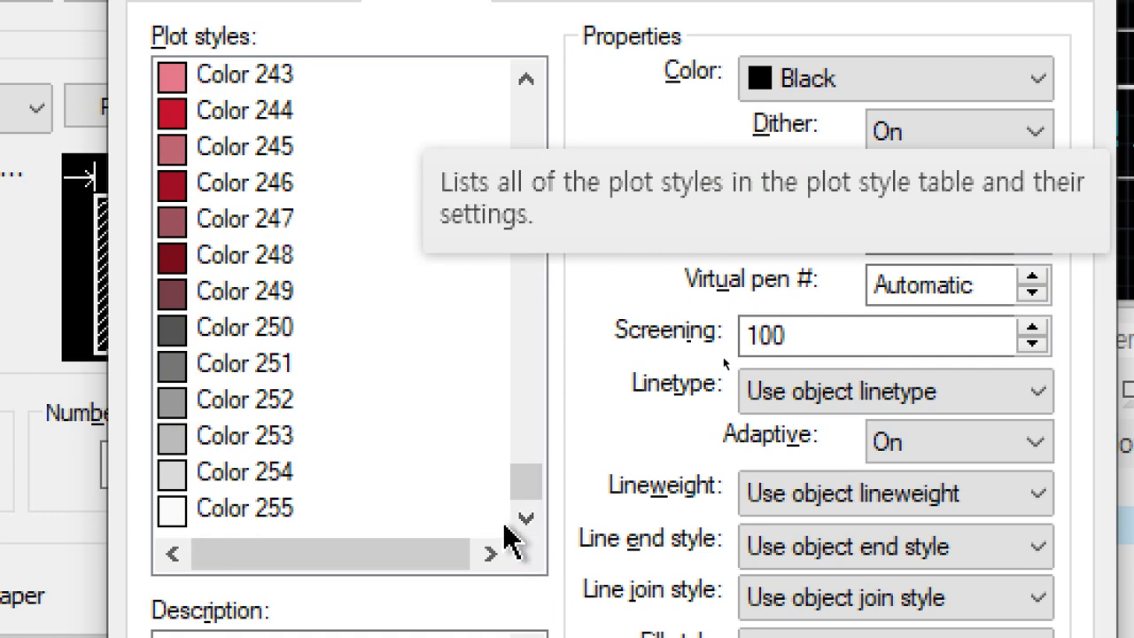
left_click(257, 508, "shift")
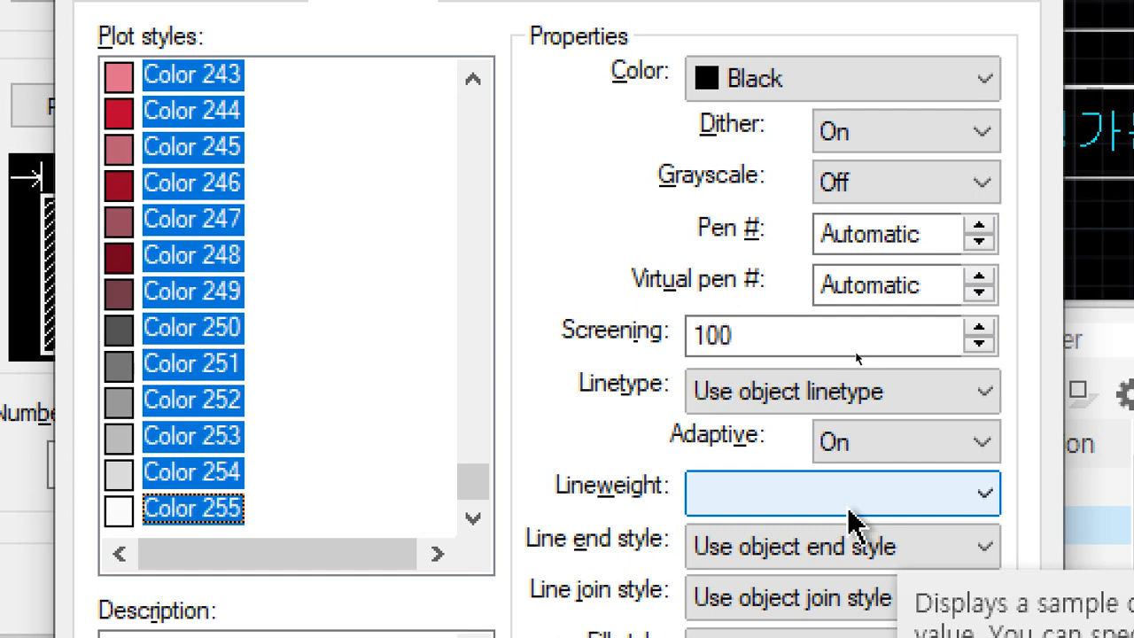
left_click(848, 510)
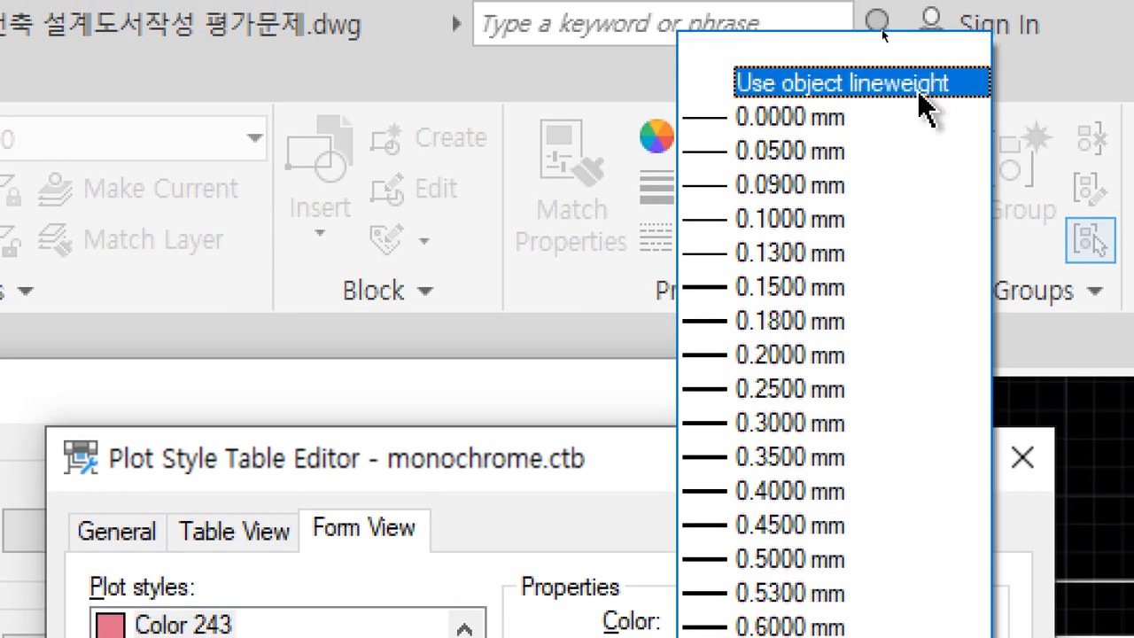
left_click(919, 91)
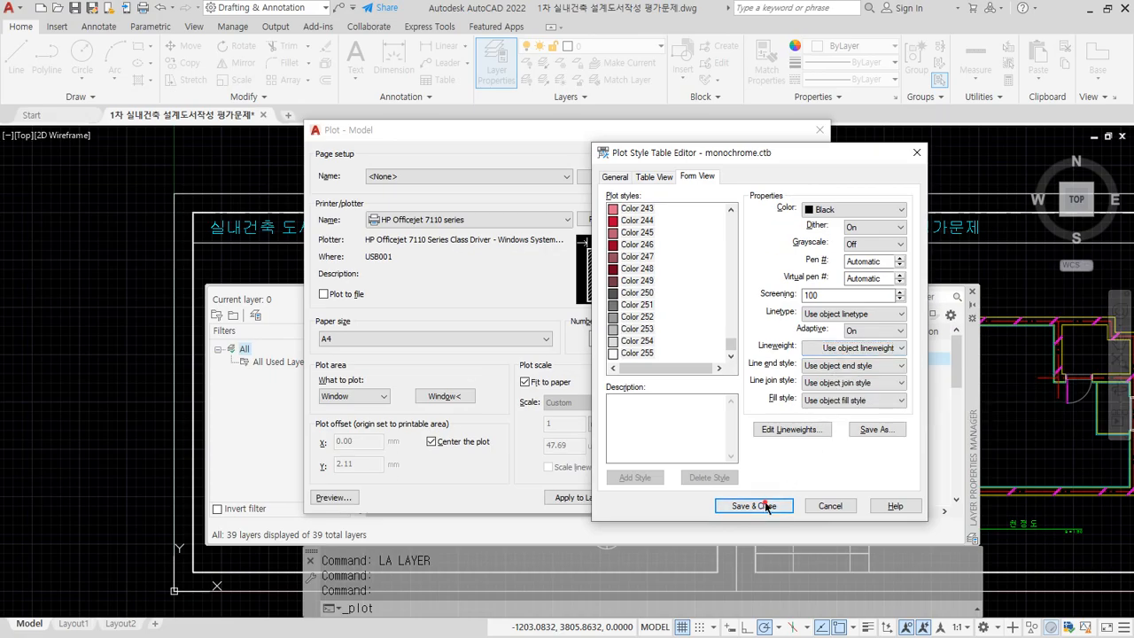
left_click(765, 504)
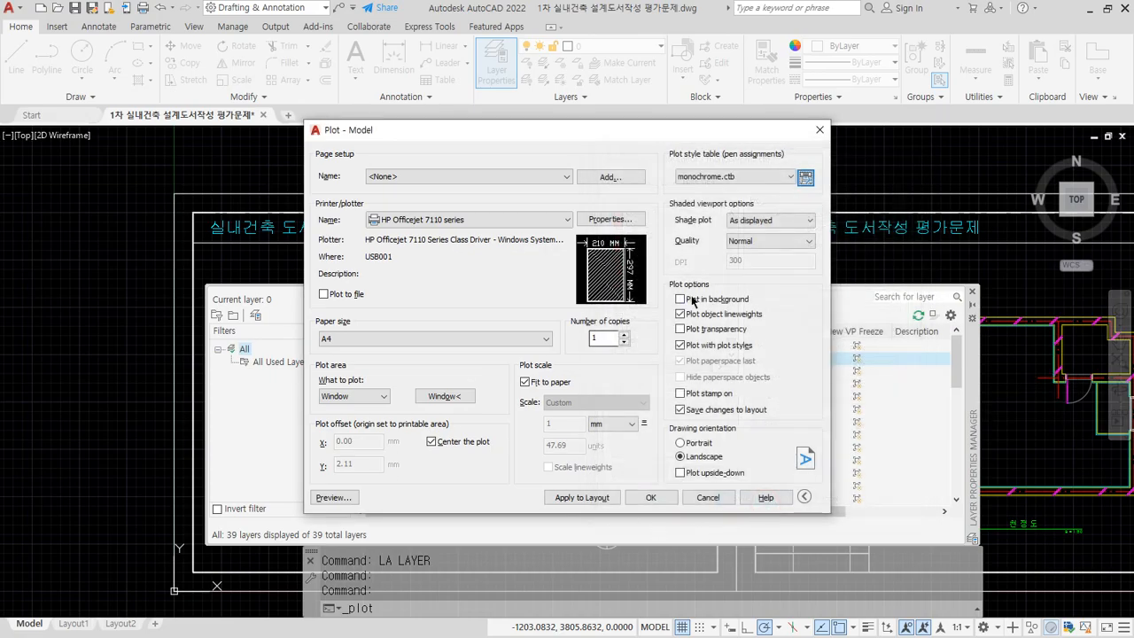
Step: Reapply Use object lineweight across the full Color 1 to Color 255 range in monochrome.ctb and save the table
left_click(805, 176)
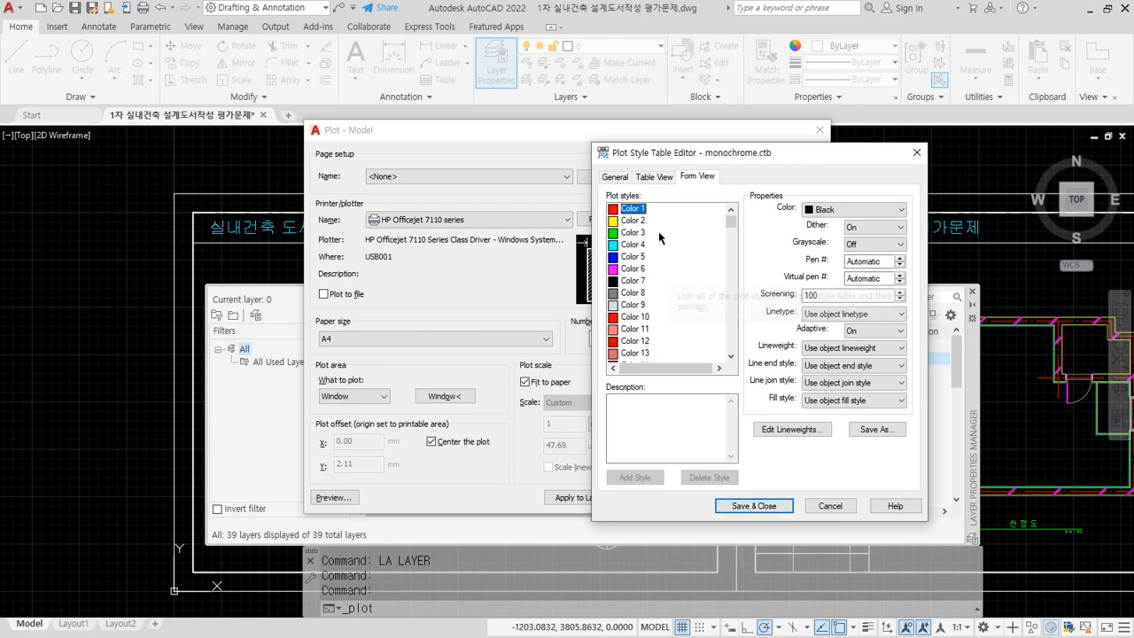
left_click_drag(730, 218, 740, 355)
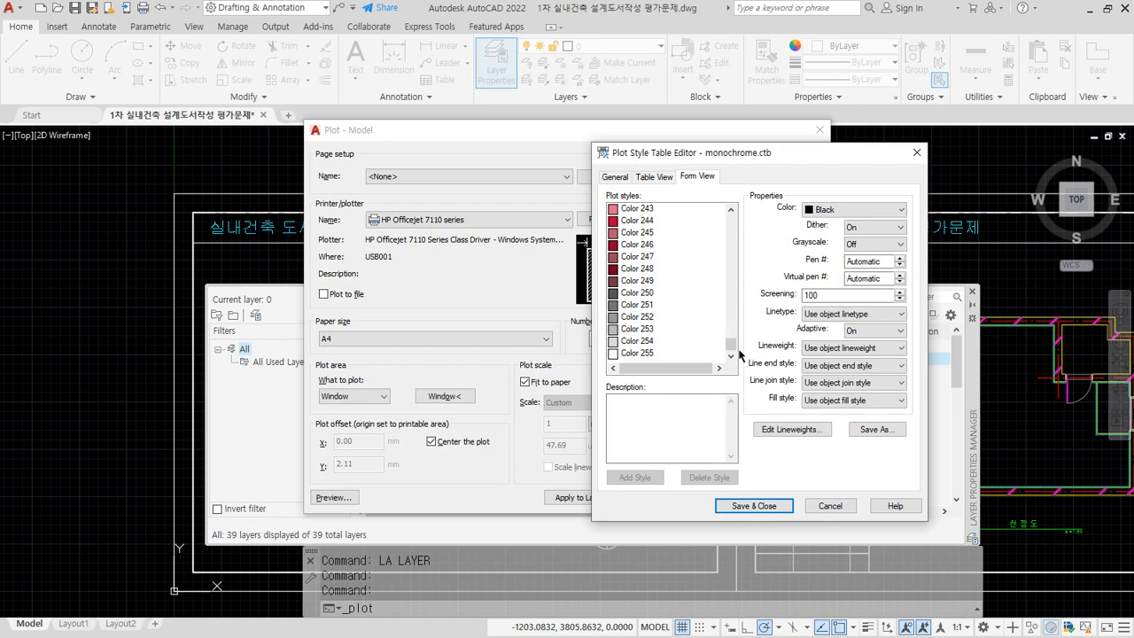
left_click(645, 354, "shift")
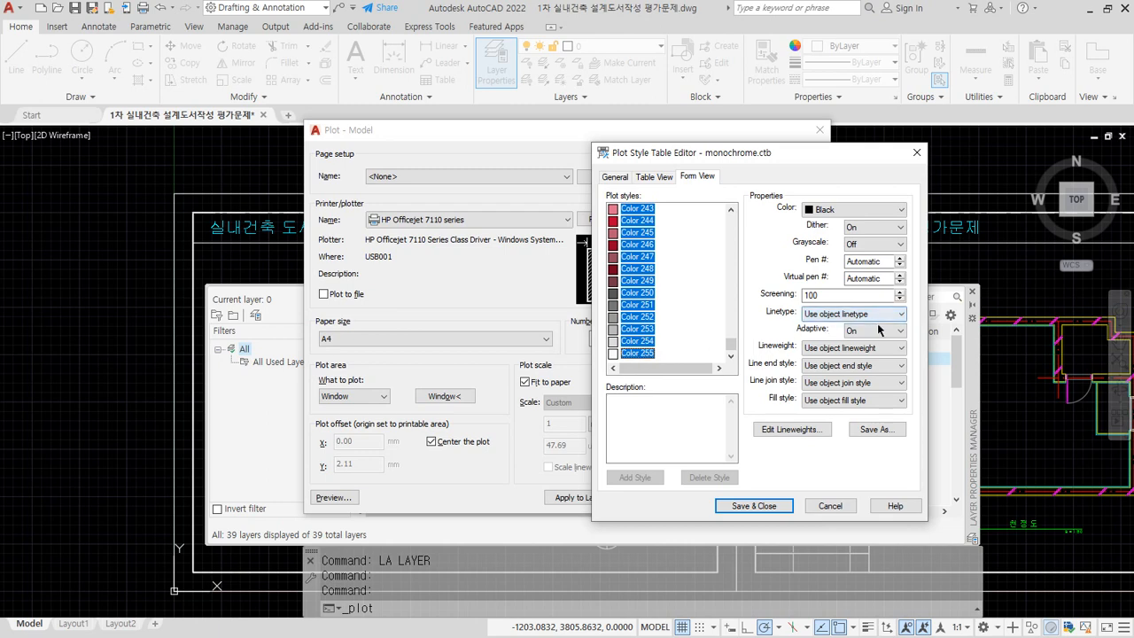
left_click(872, 349)
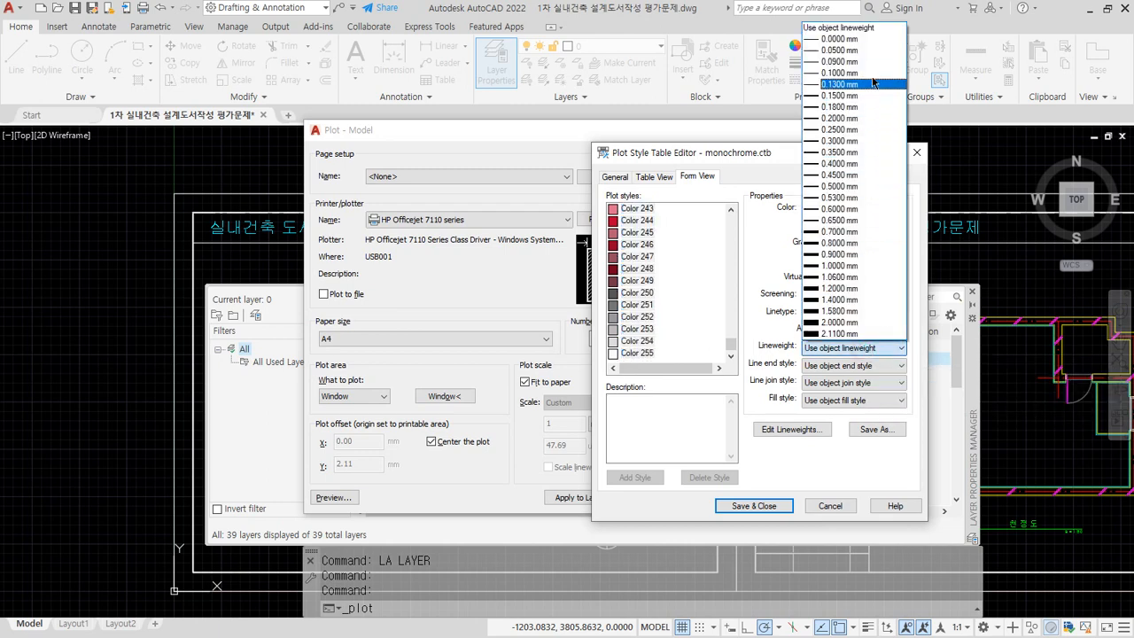
left_click(875, 30)
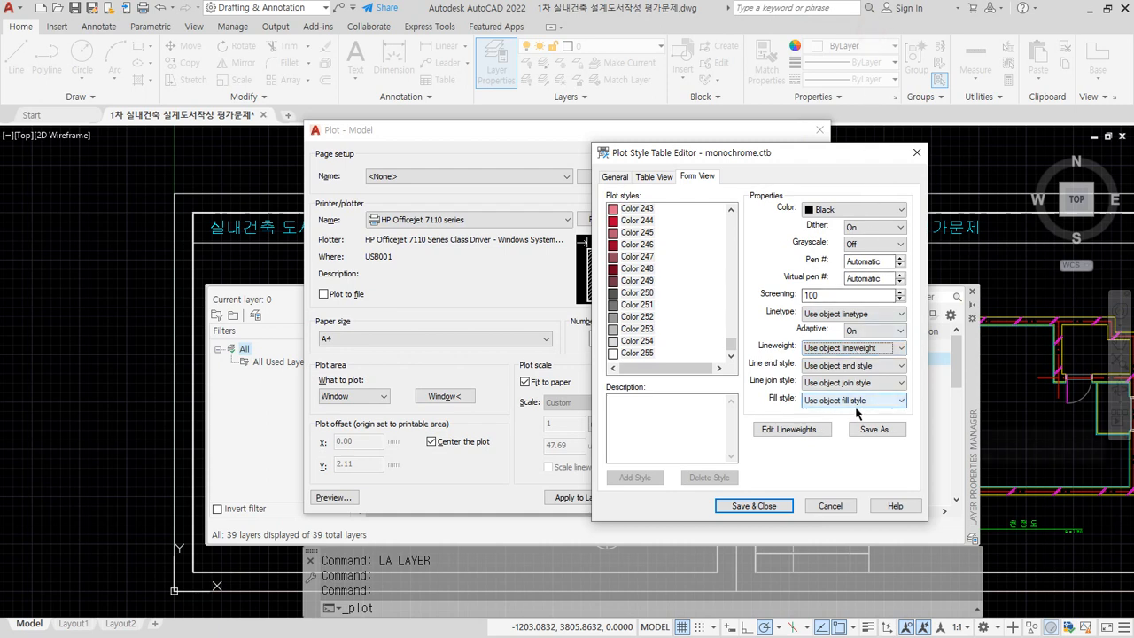
left_click(783, 504)
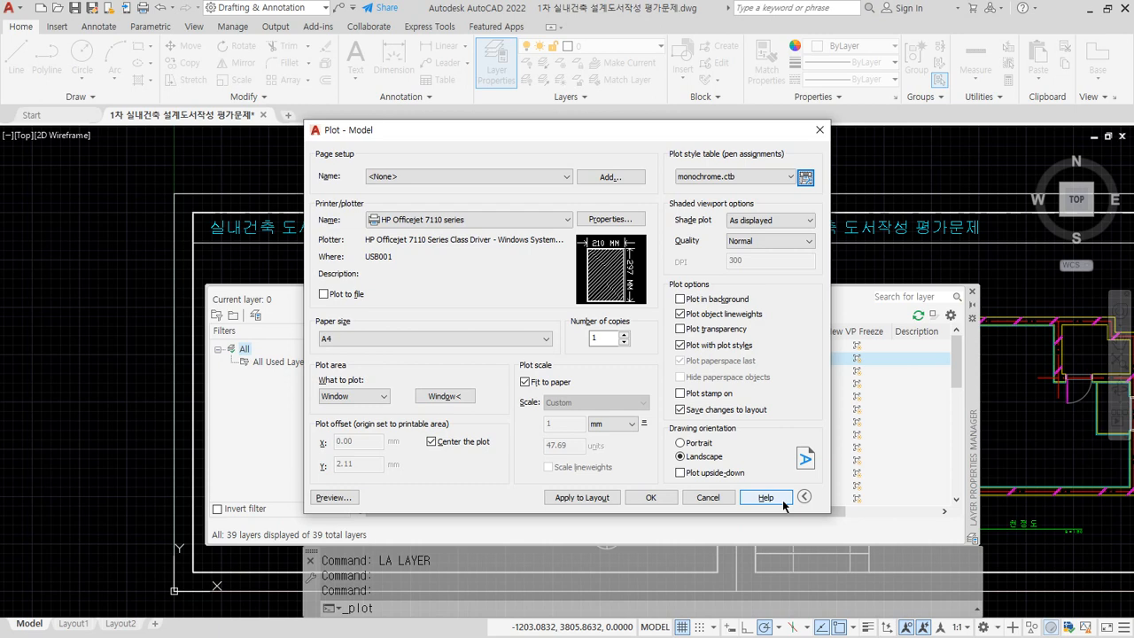
Step: Leave the plot setup and close the Layer Properties Manager
left_click(806, 177)
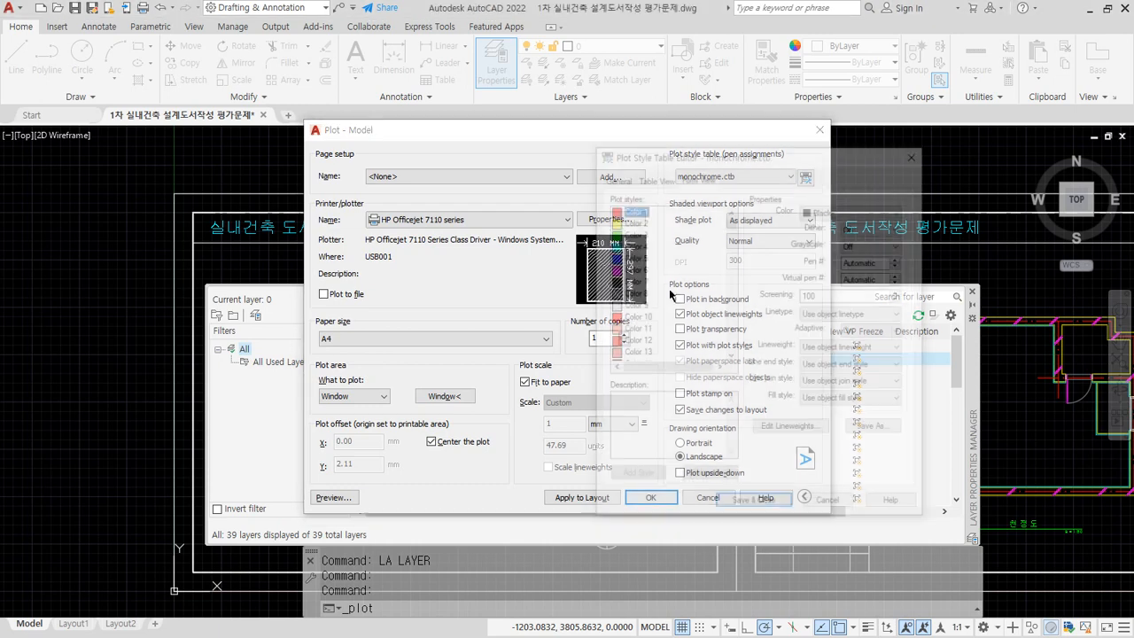
key("Escape")
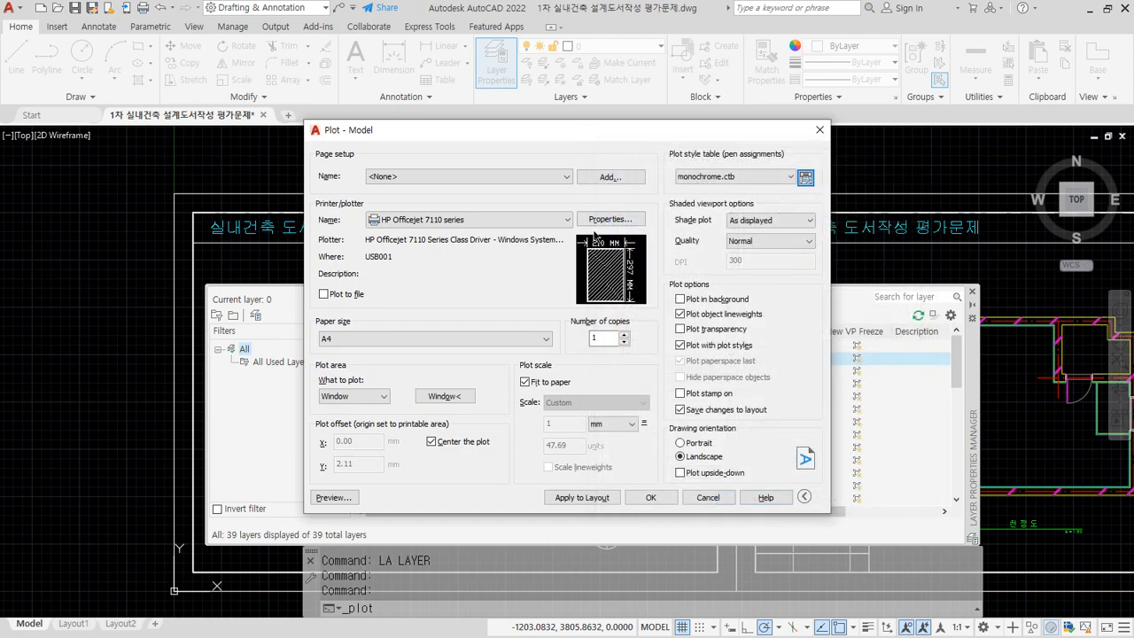
key("Escape")
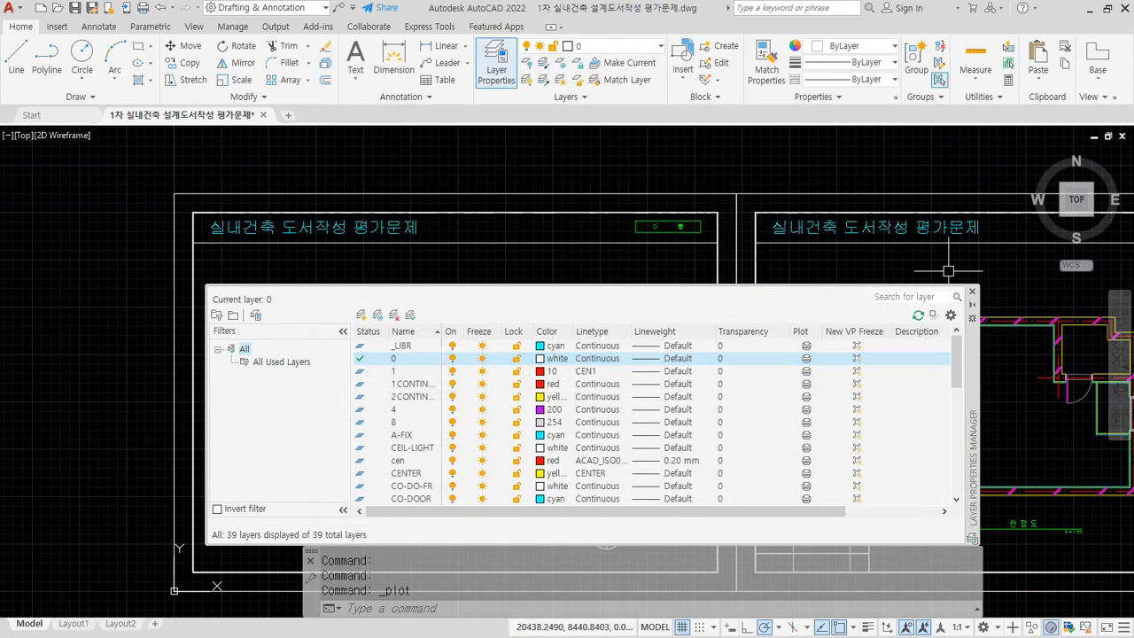
left_click(974, 293)
Step: In monochrome.ctb, set the lineweight of Color 1 to 0.1000 mm and Color 2 to 0.3000 mm
scroll(405, 372, "up", 3)
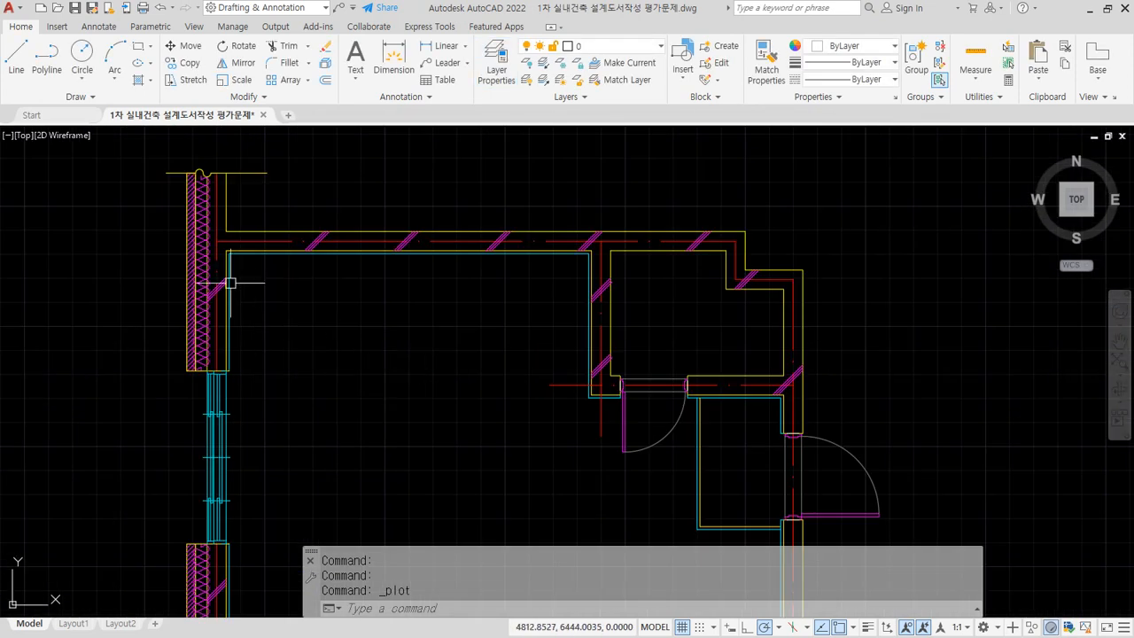
scroll(212, 263, "up", 1)
key("ctrl+shift+d")
left_click_drag(216, 224, 218, 227)
middle_click_drag(342, 289, 254, 278)
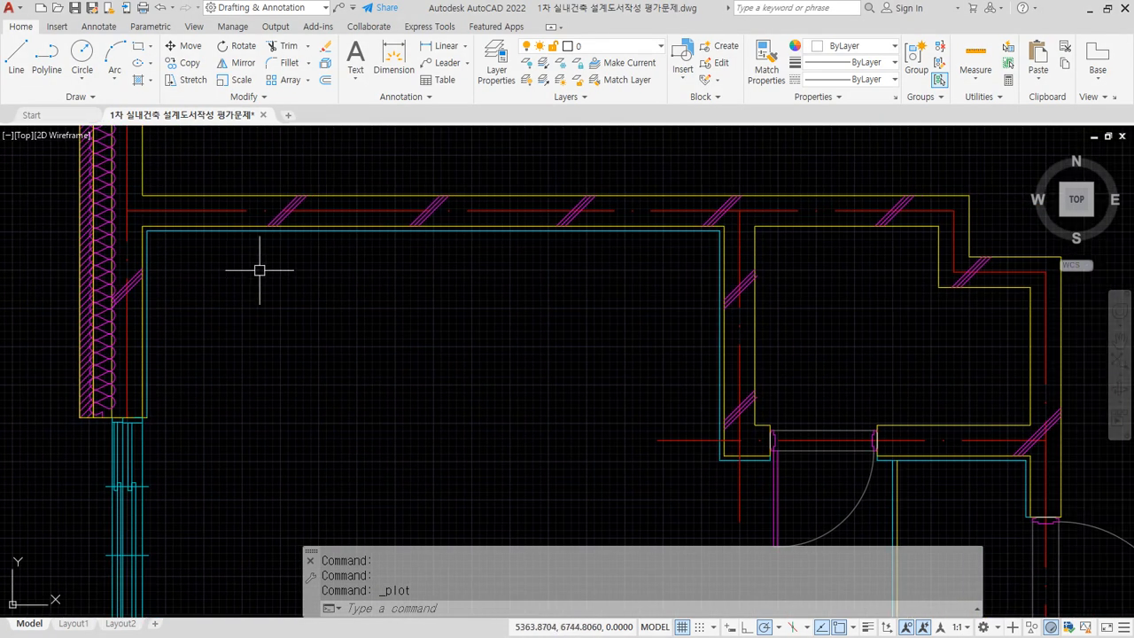
key("ctrl+p")
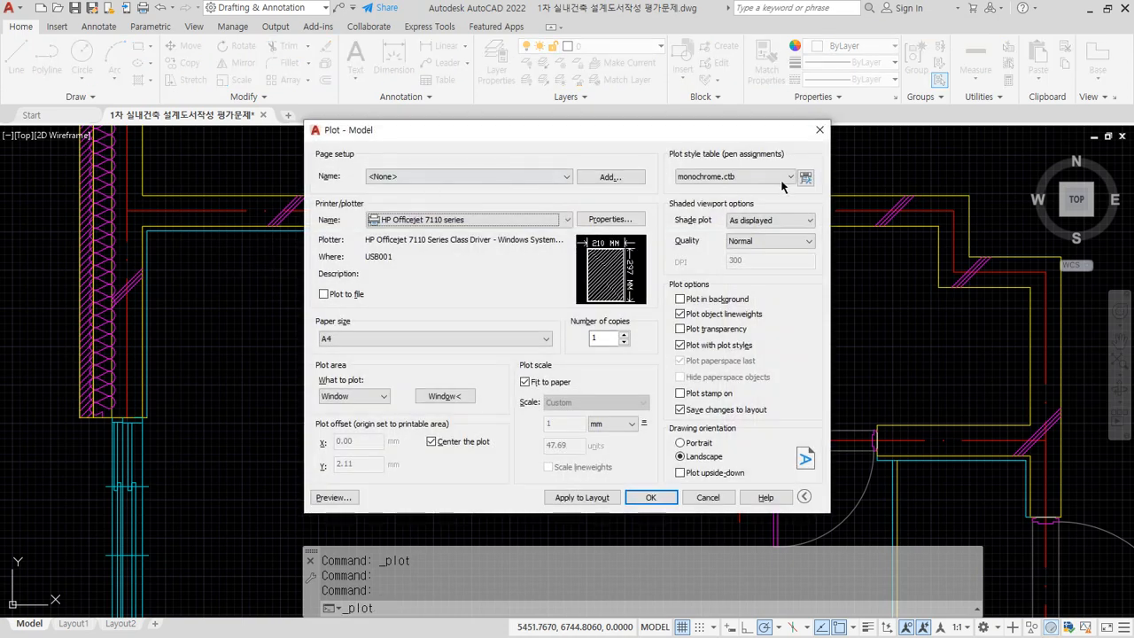
left_click(805, 177)
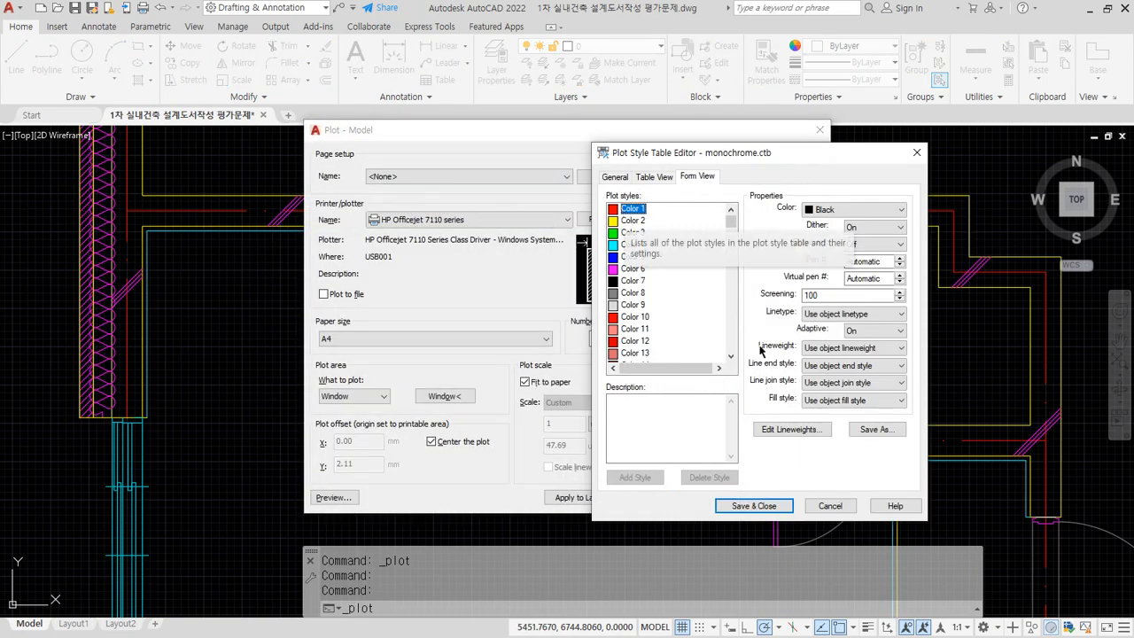
left_click(832, 350)
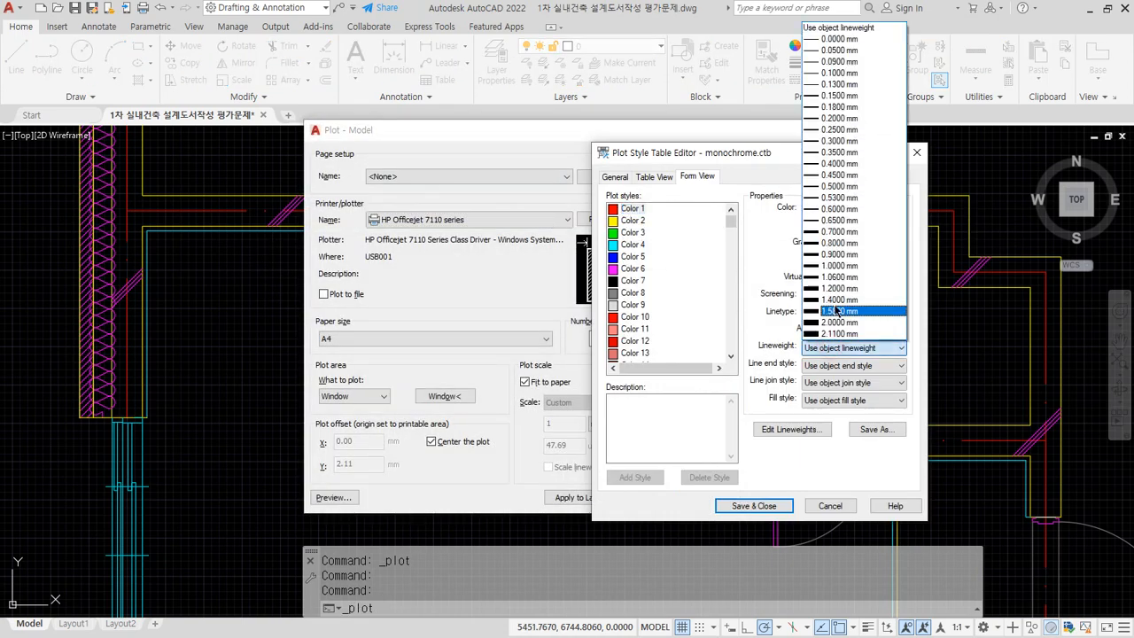
left_click(845, 74)
left_click(635, 220)
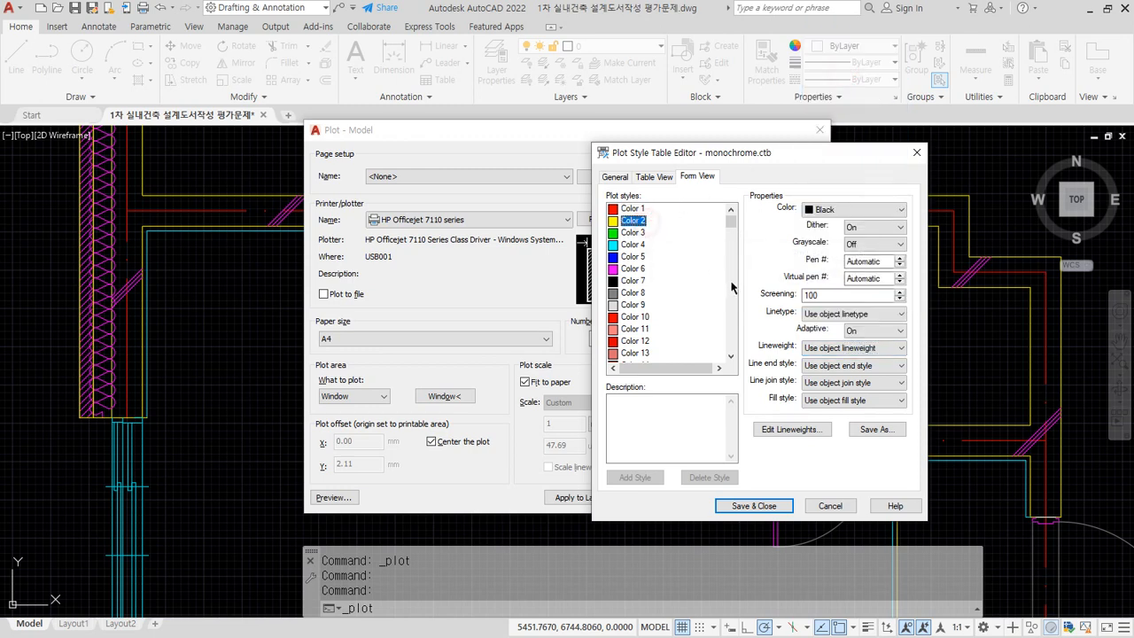
left_click(826, 349)
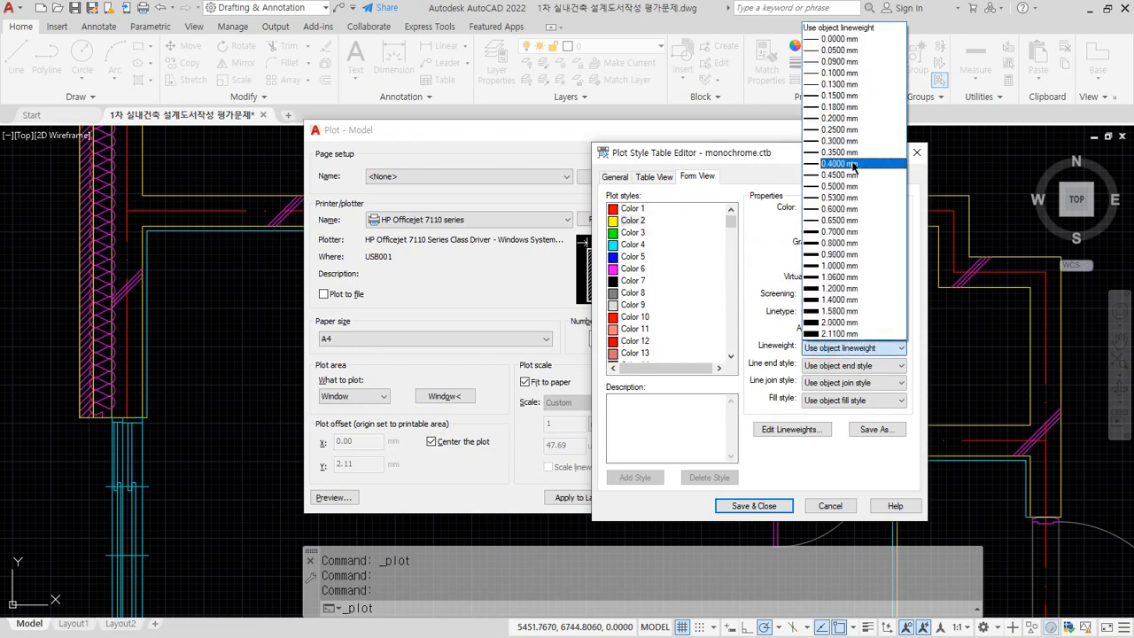
left_click(849, 141)
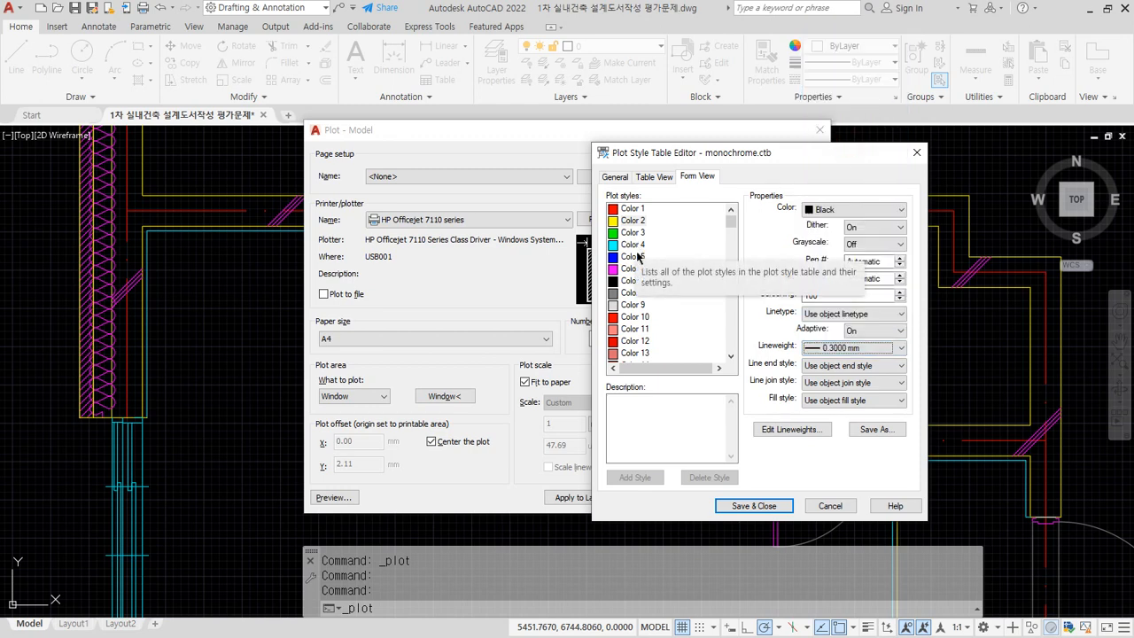
Step: Set the Color 4 and Color 6 lineweights to 0.1000 mm, save the table and apply the plot settings to the layout
left_click(634, 245)
left_click(838, 348)
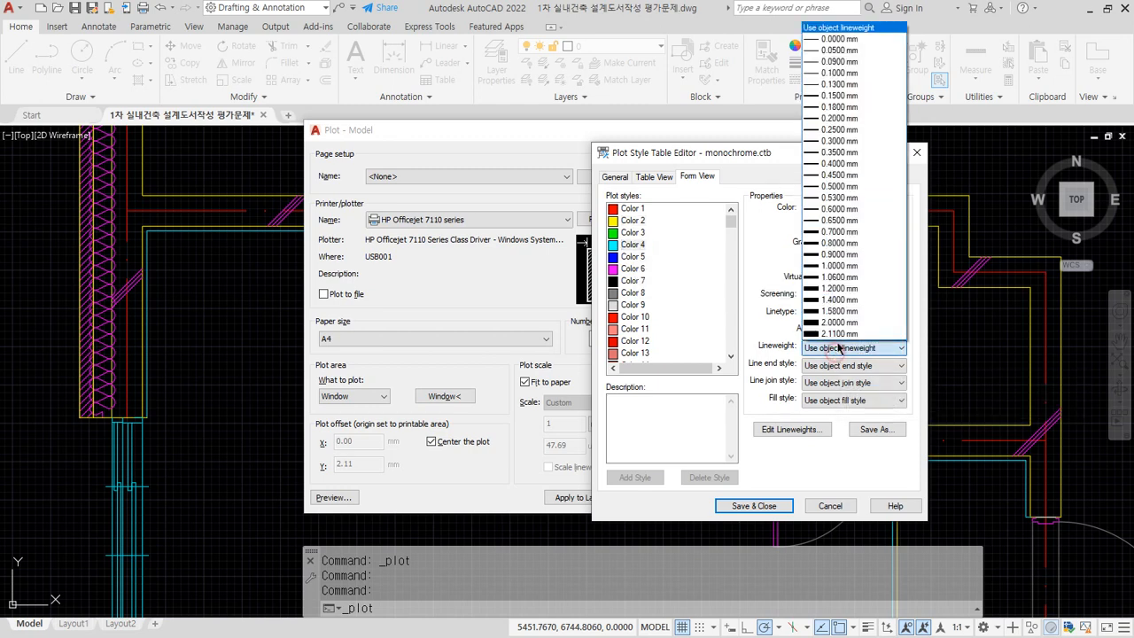
left_click(854, 73)
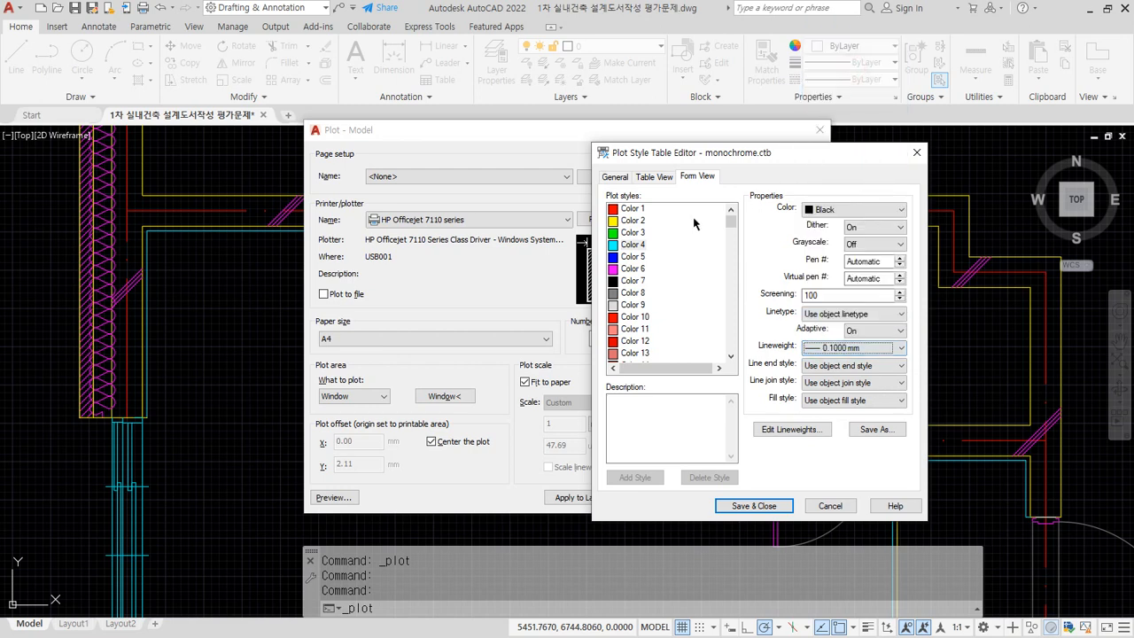
left_click(633, 270)
left_click(851, 347)
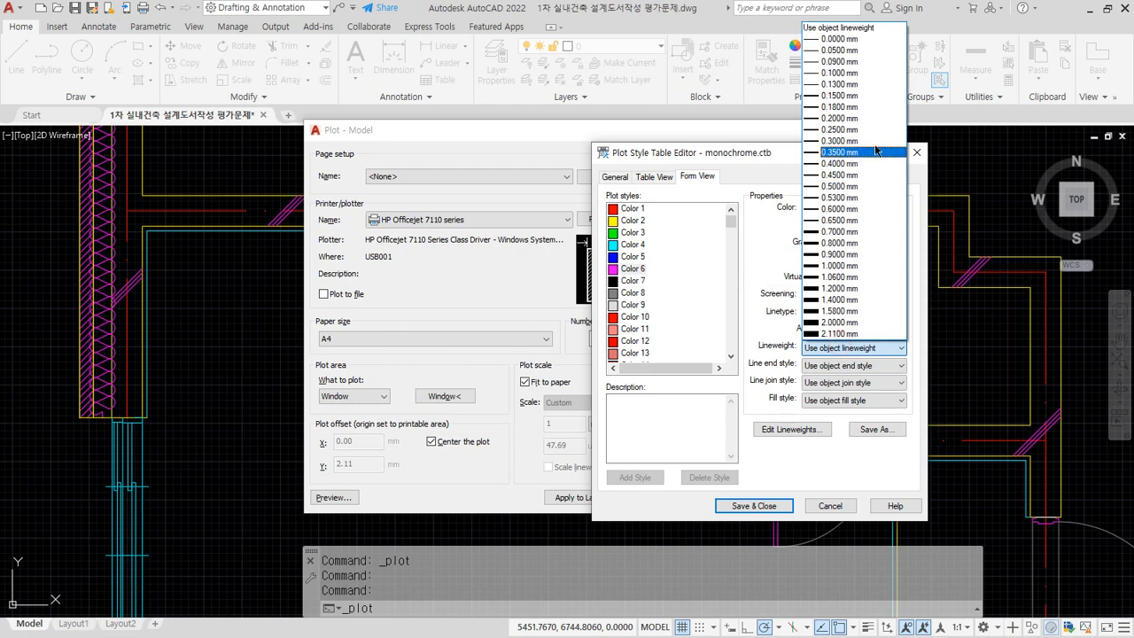
left_click(862, 74)
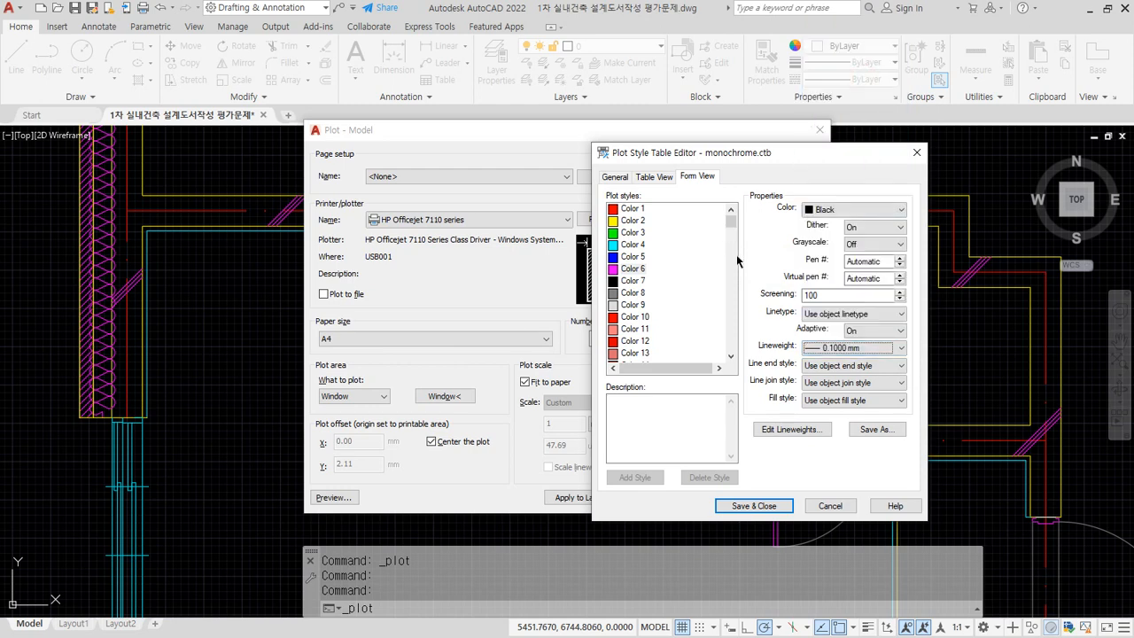
left_click(750, 507)
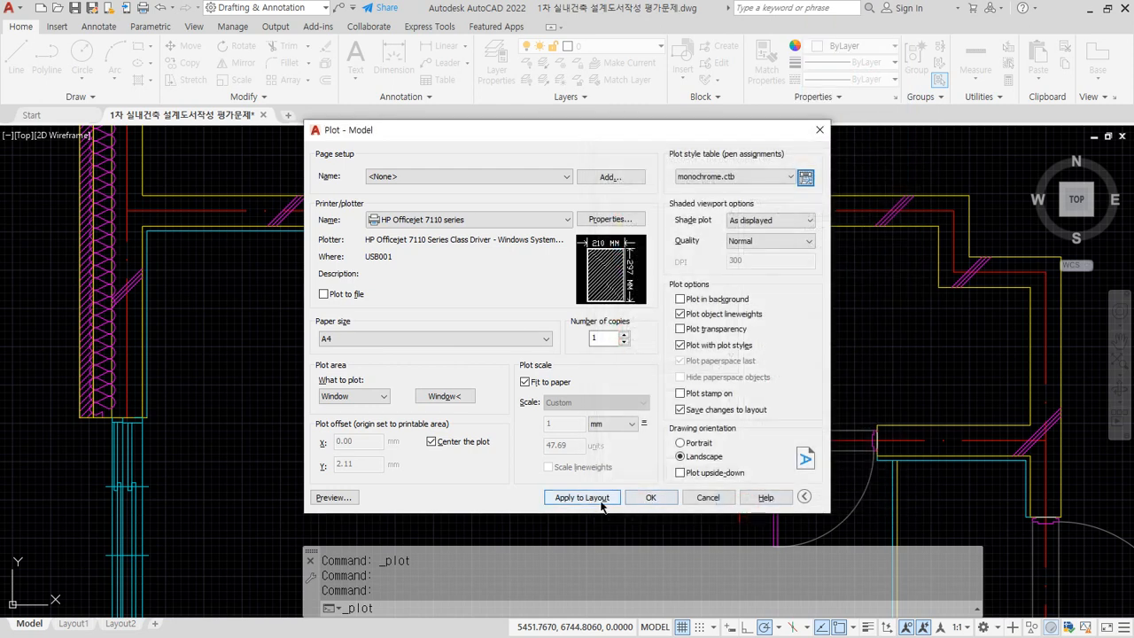
left_click(602, 502)
left_click(714, 500)
Step: Set the lineweight of Color 7 in monochrome.ctb to 0.2000 mm and save the table
scroll(643, 422, "down", 4)
mouse_move(644, 437)
middle_mouse_down()
mouse_move(602, 308)
mouse_move(220, 148)
middle_mouse_up()
middle_click_drag(292, 242, 521, 424)
scroll(419, 281, "down", 2)
middle_click_drag(419, 281, 416, 291)
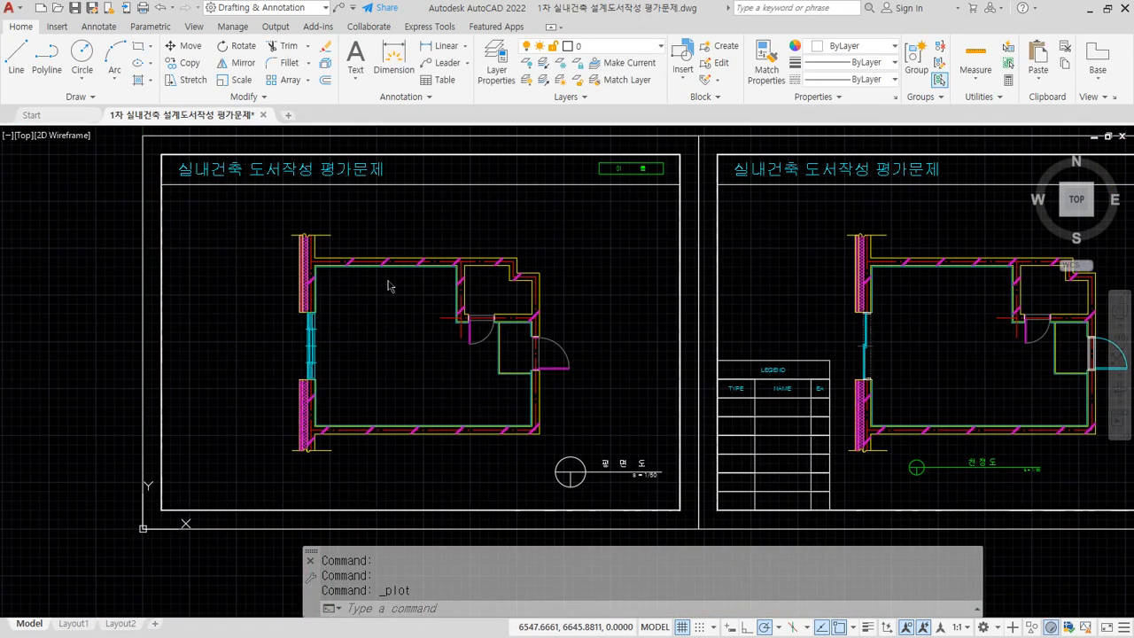
key("ctrl+p")
left_click(806, 176)
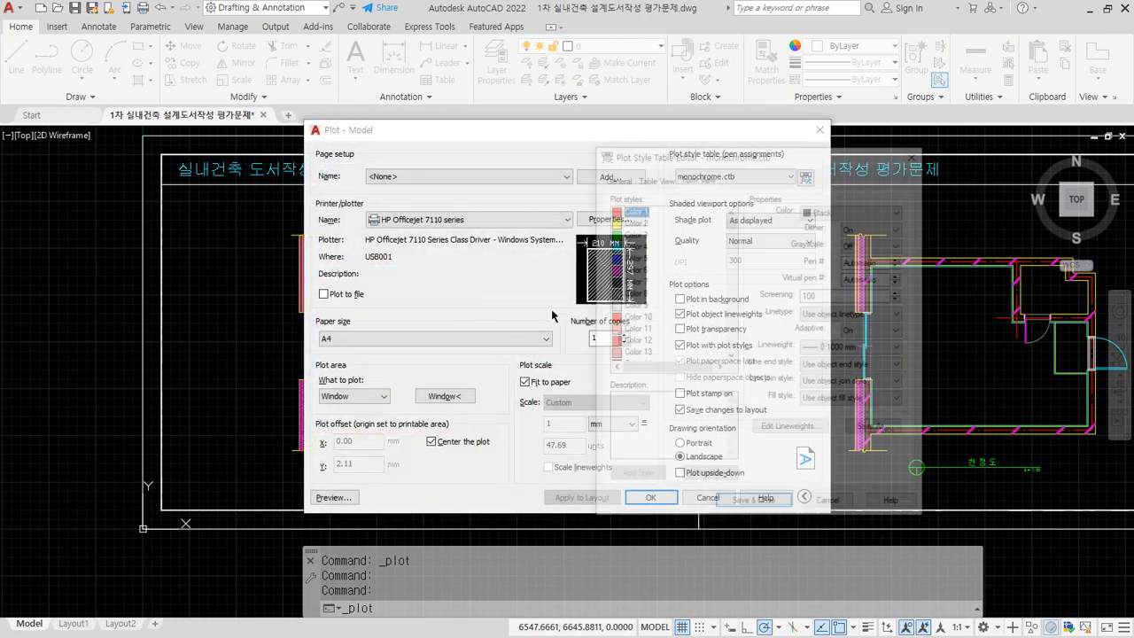
left_click(633, 280)
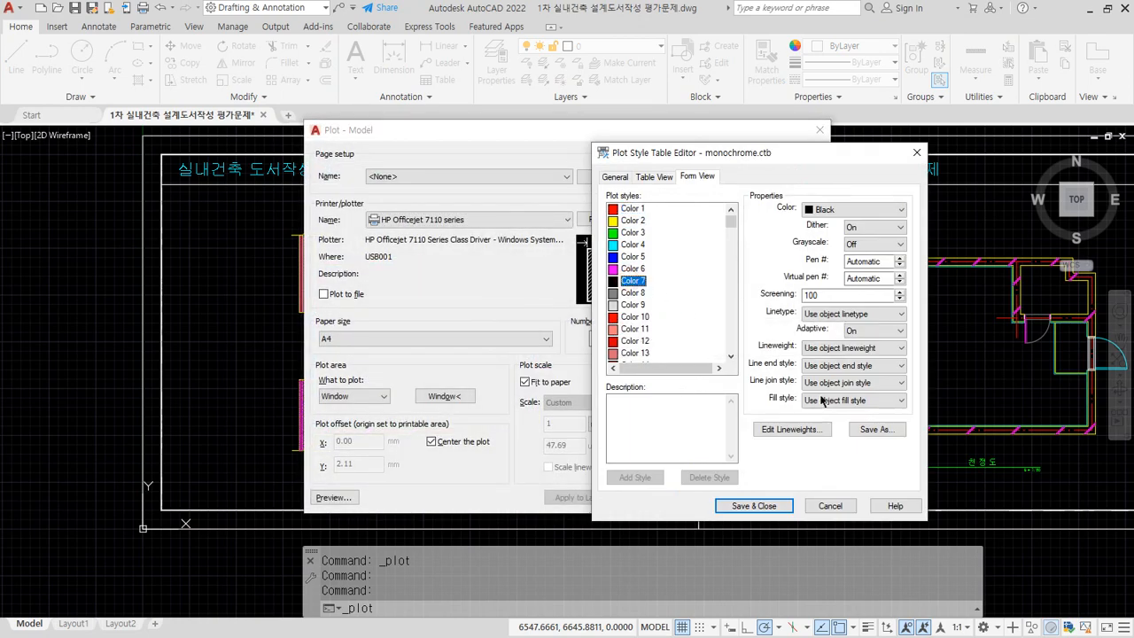
left_click(832, 352)
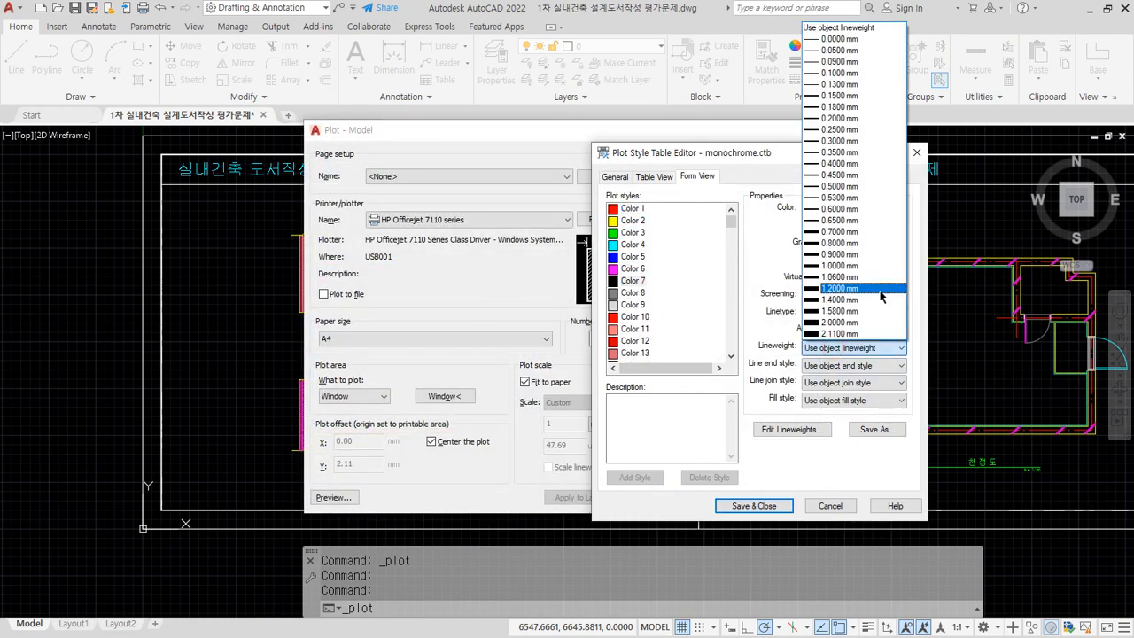
left_click(851, 122)
left_click(754, 506)
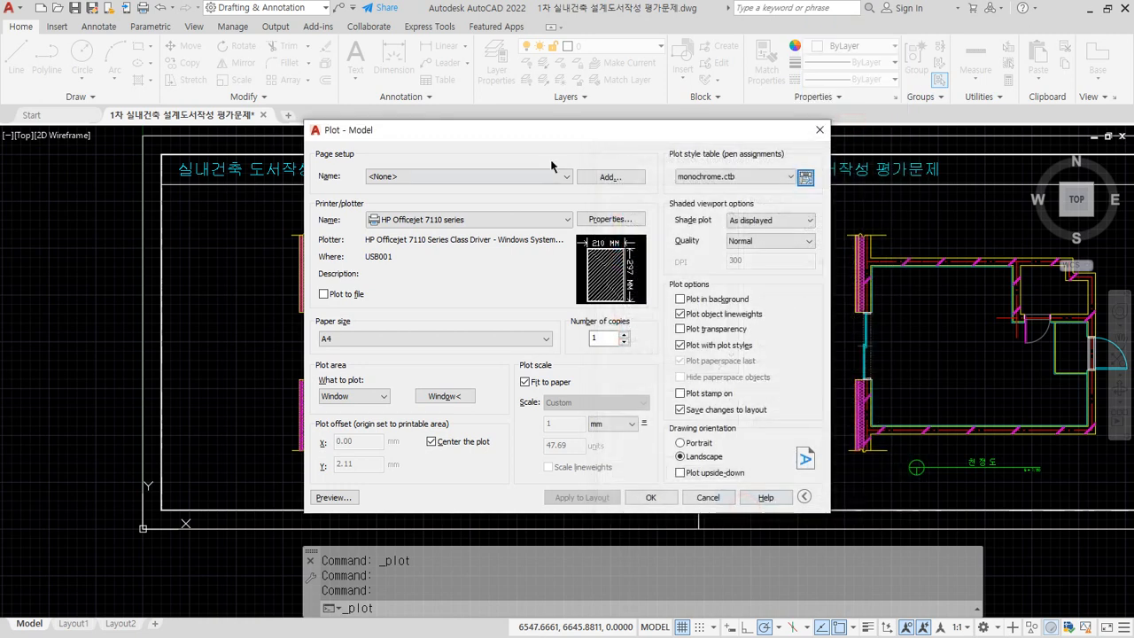
Step: Move the Plot dialog aside, and switch the drawing orientation to Portrait and back to Landscape
left_click_drag(573, 134, 438, 119)
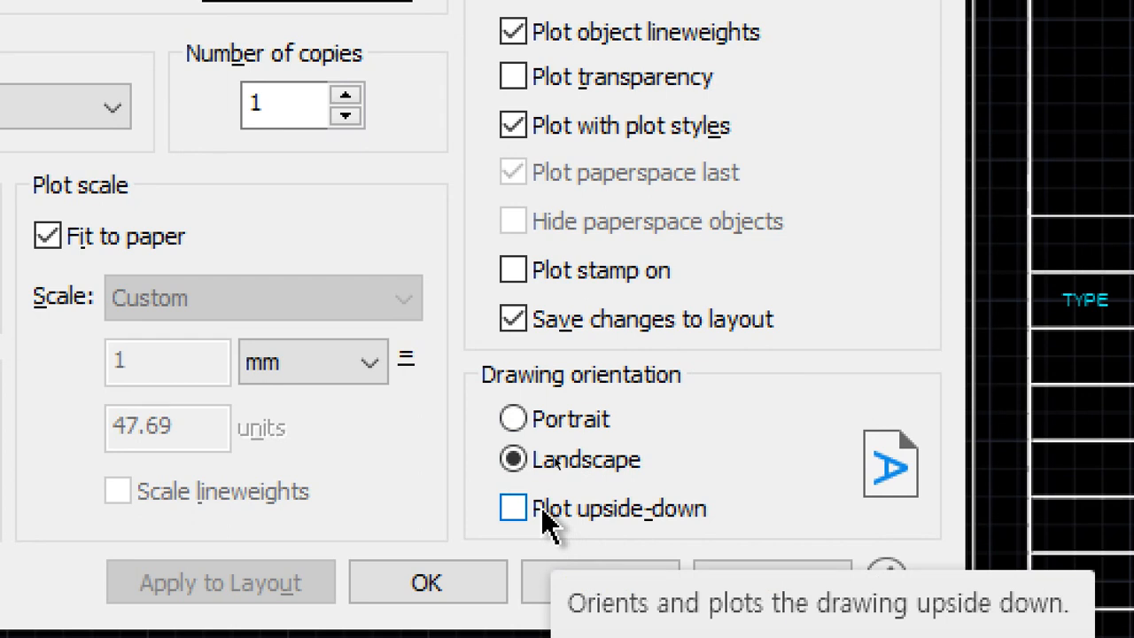
left_click(563, 421)
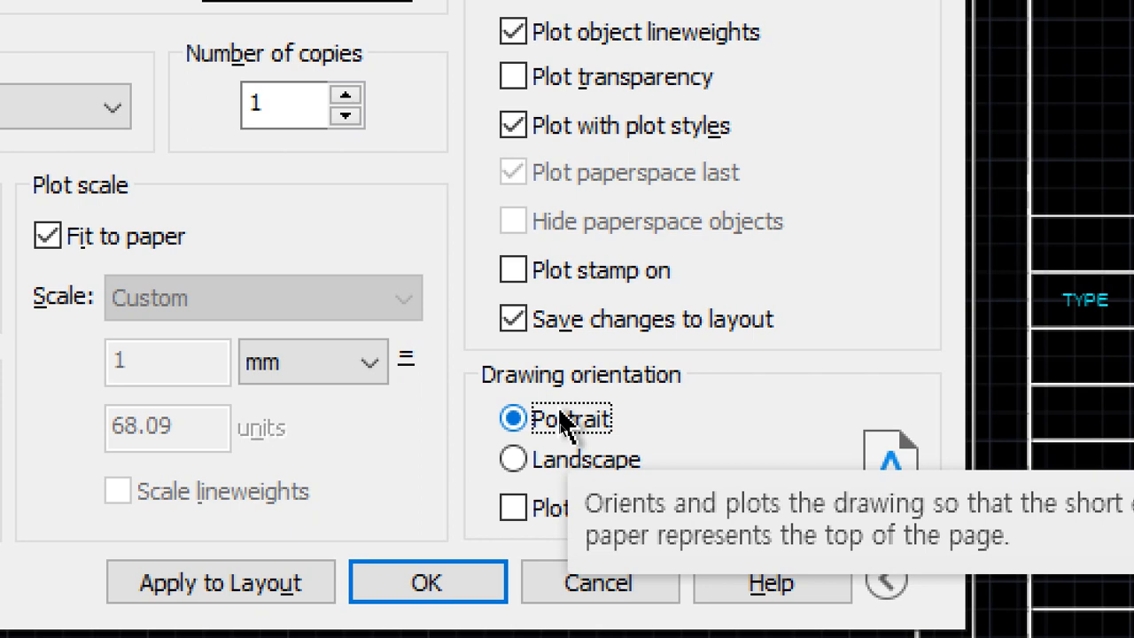
left_click(564, 470)
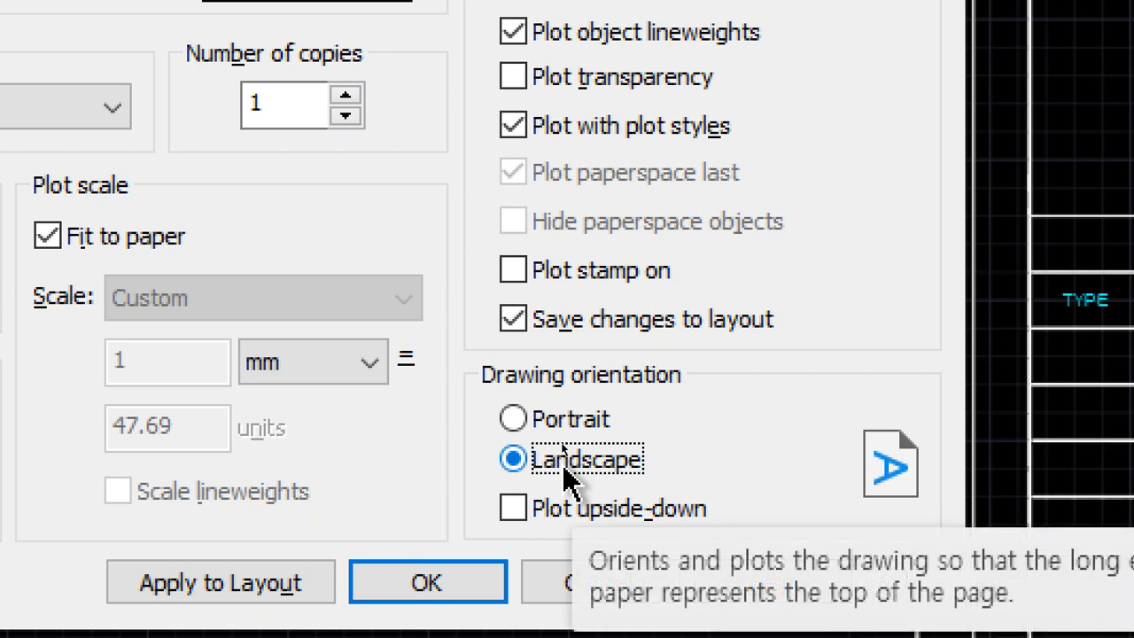
Step: Toggle the Plot upside-down option on and off several times to compare the orientations, leaving it off
left_click(552, 521)
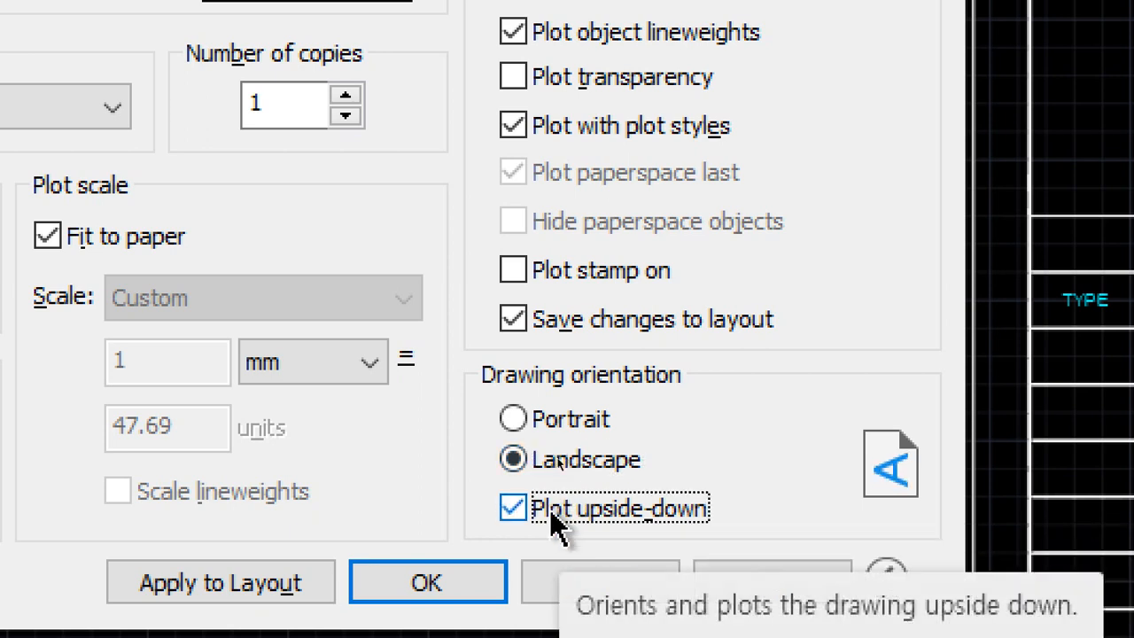
left_click(552, 514)
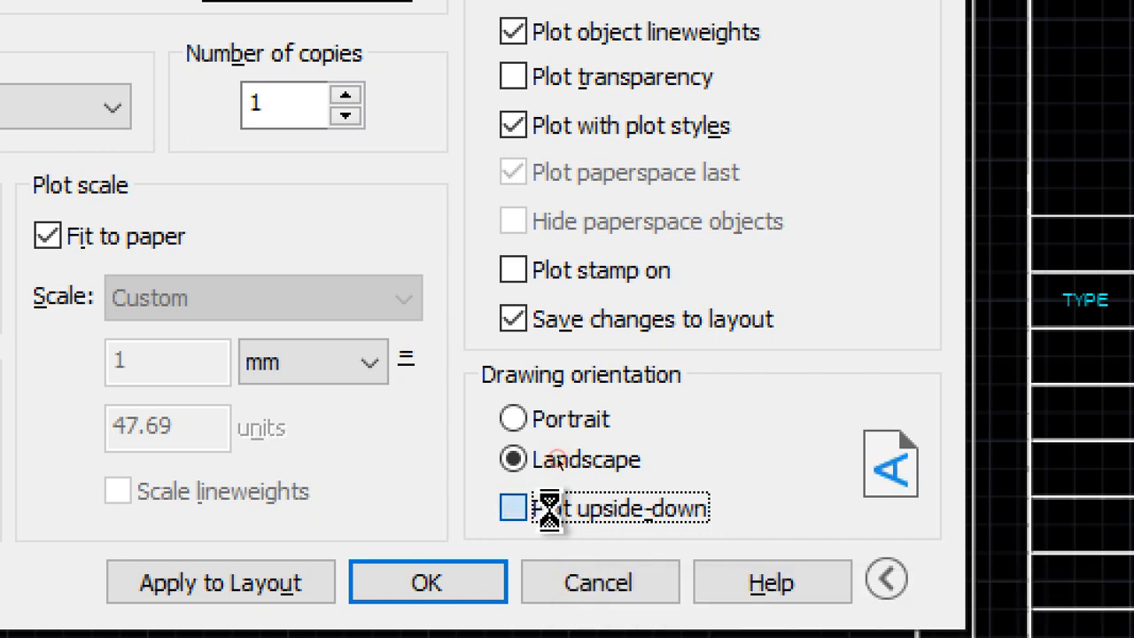
left_click(551, 514)
left_click(551, 514)
left_click(551, 514)
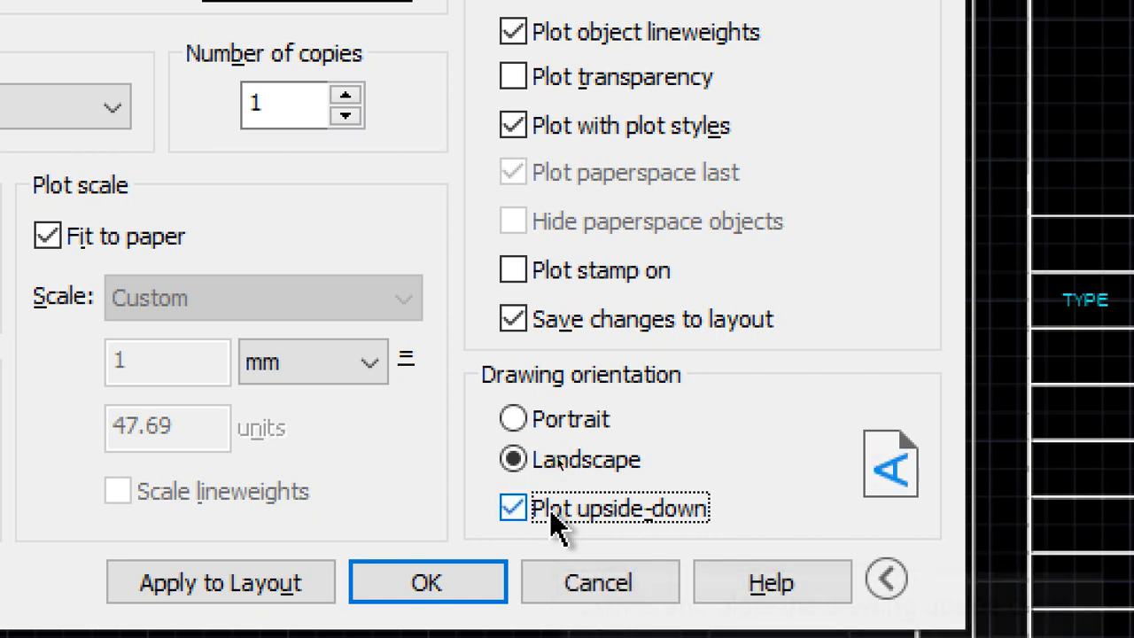
left_click(552, 516)
left_click(551, 516)
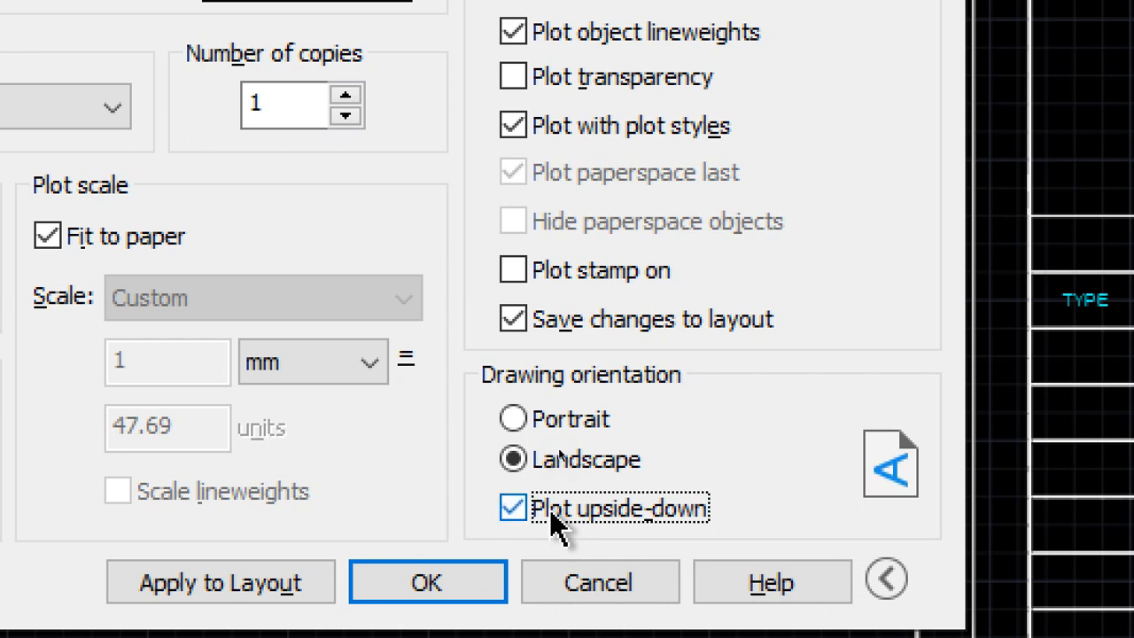
left_click(595, 514)
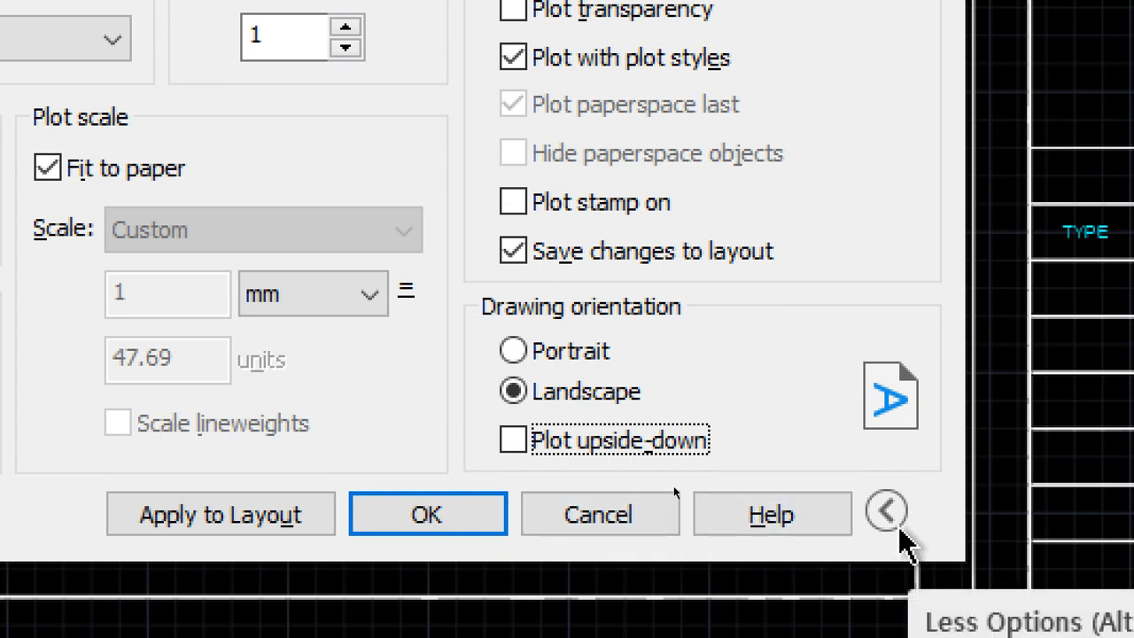
Step: Collapse and re-expand the additional plot options, and select the HPAE970B (HP Officejet 7110 series) printer
left_click(899, 530)
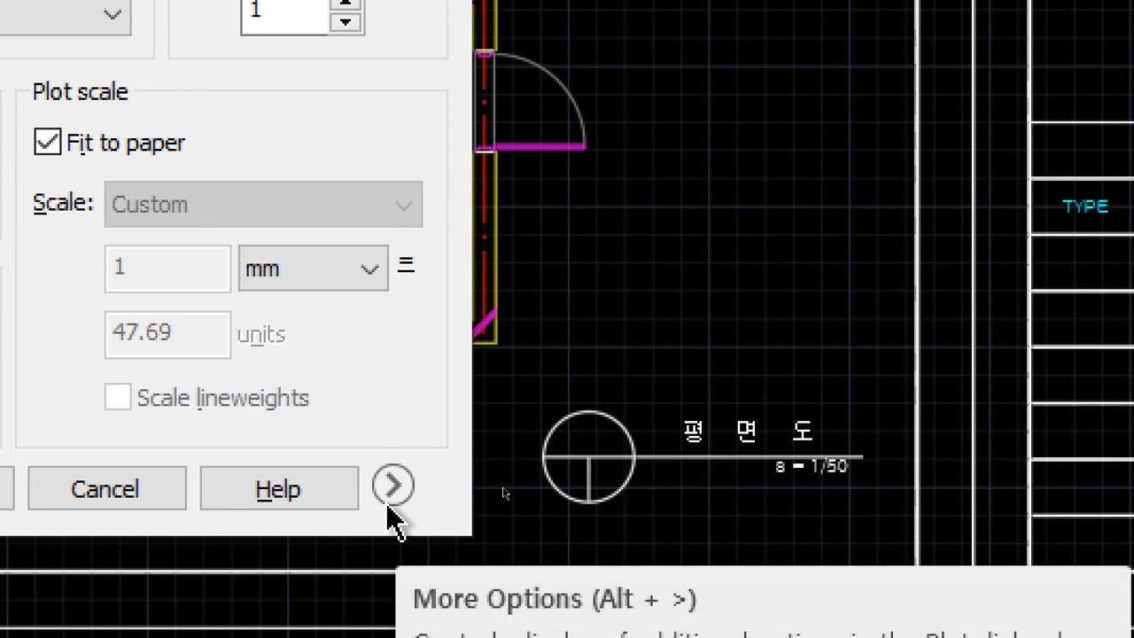
left_click(391, 501)
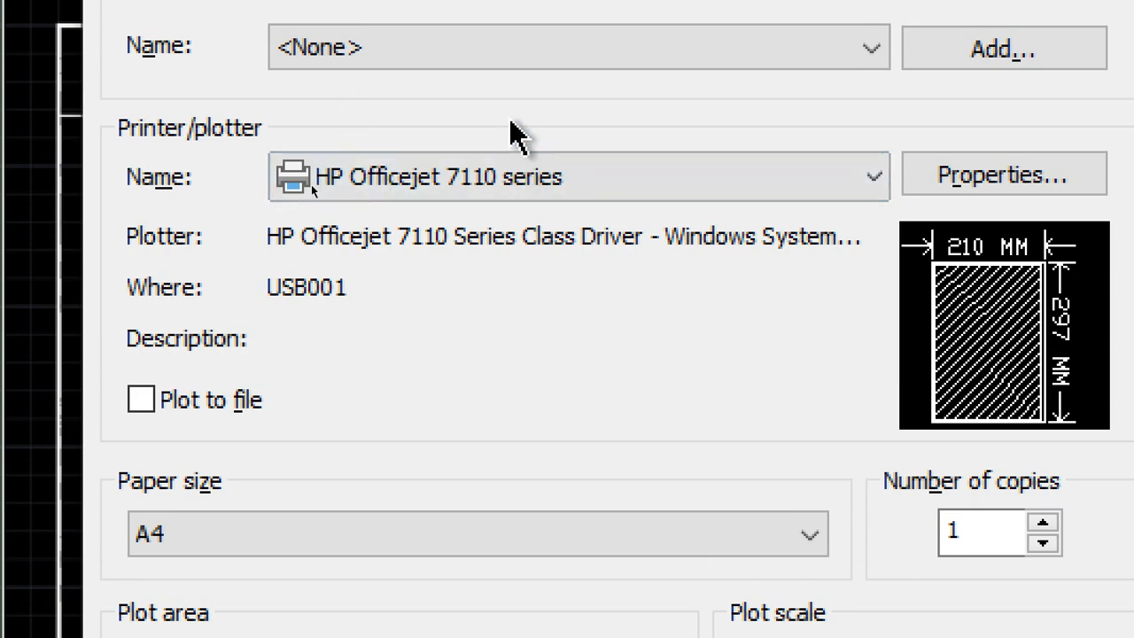
left_click(525, 175)
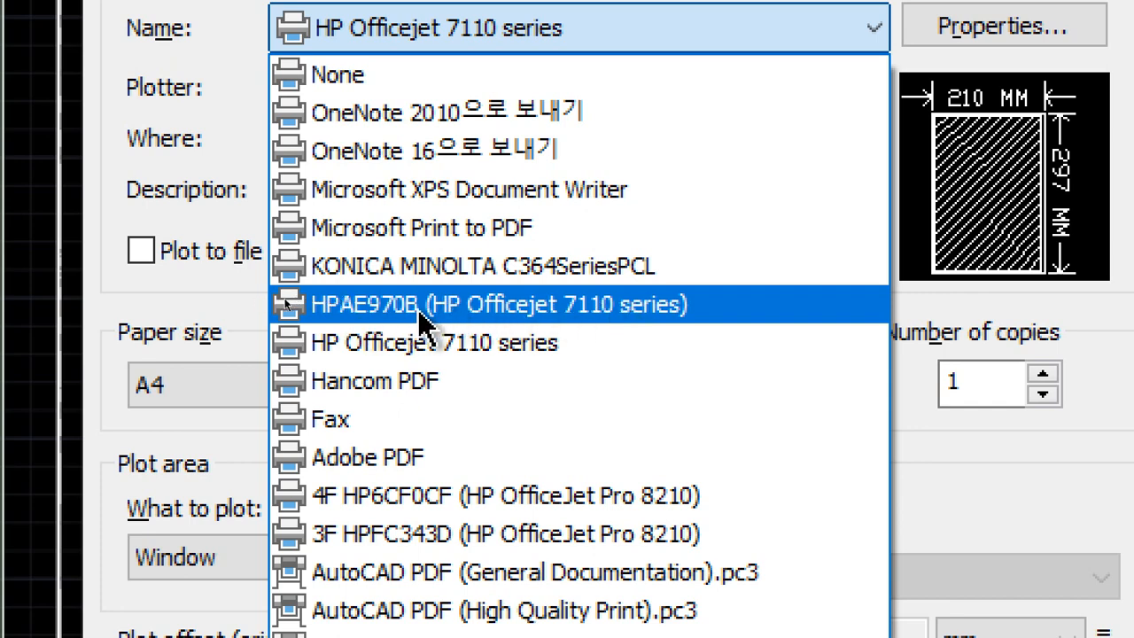
left_click(627, 320)
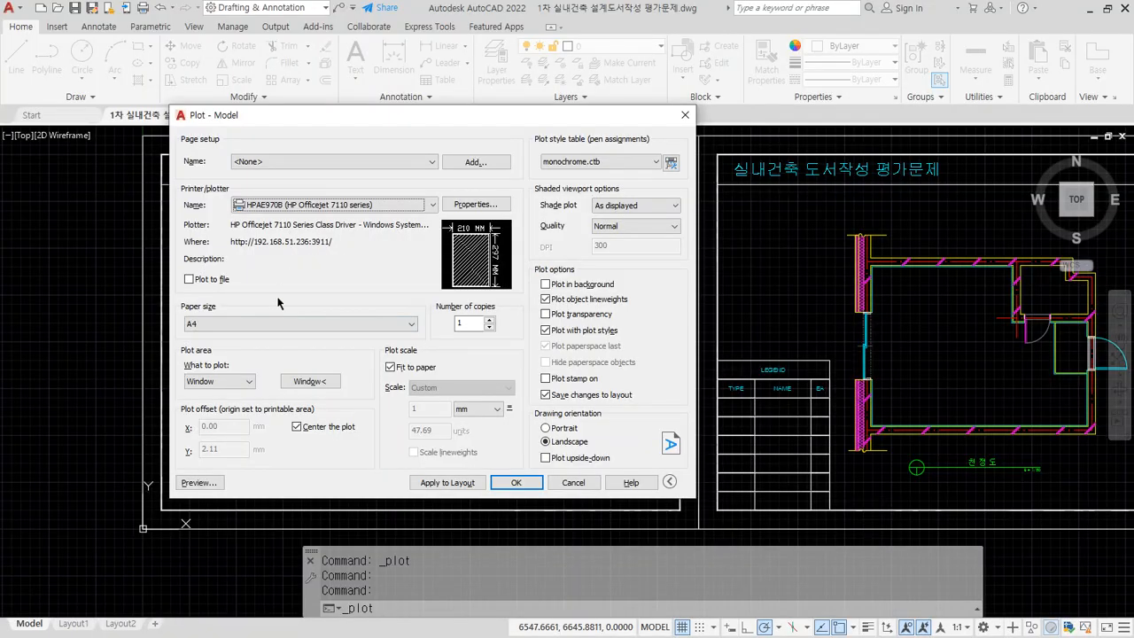
Step: Look through the paper sizes available for the selected printer and choose A4
left_click(228, 323)
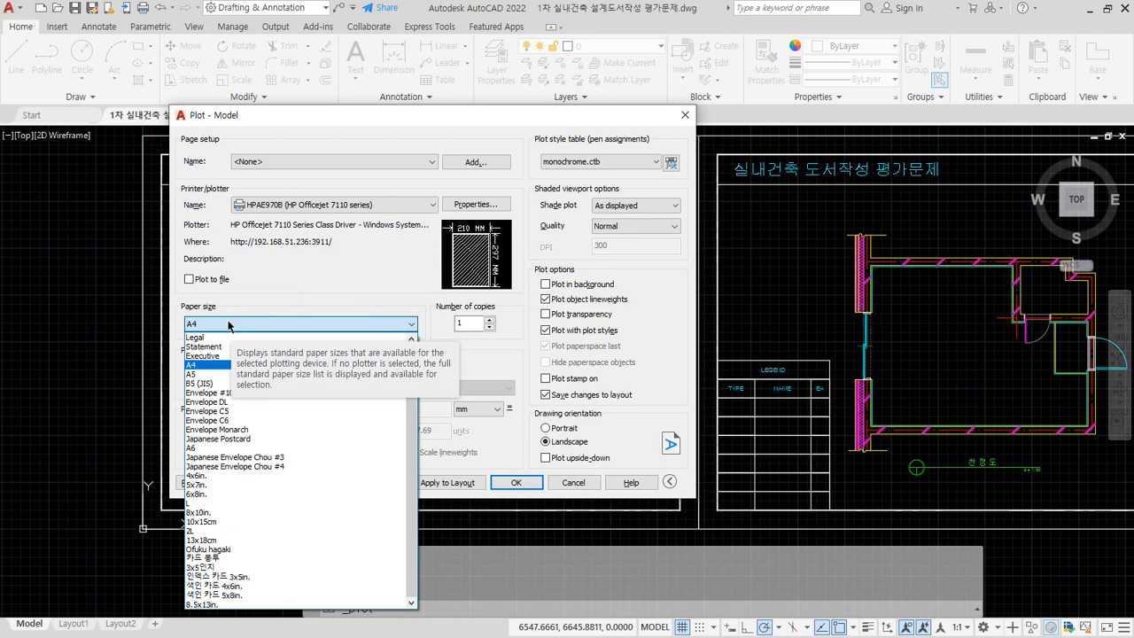
scroll(298, 456, "up", 1)
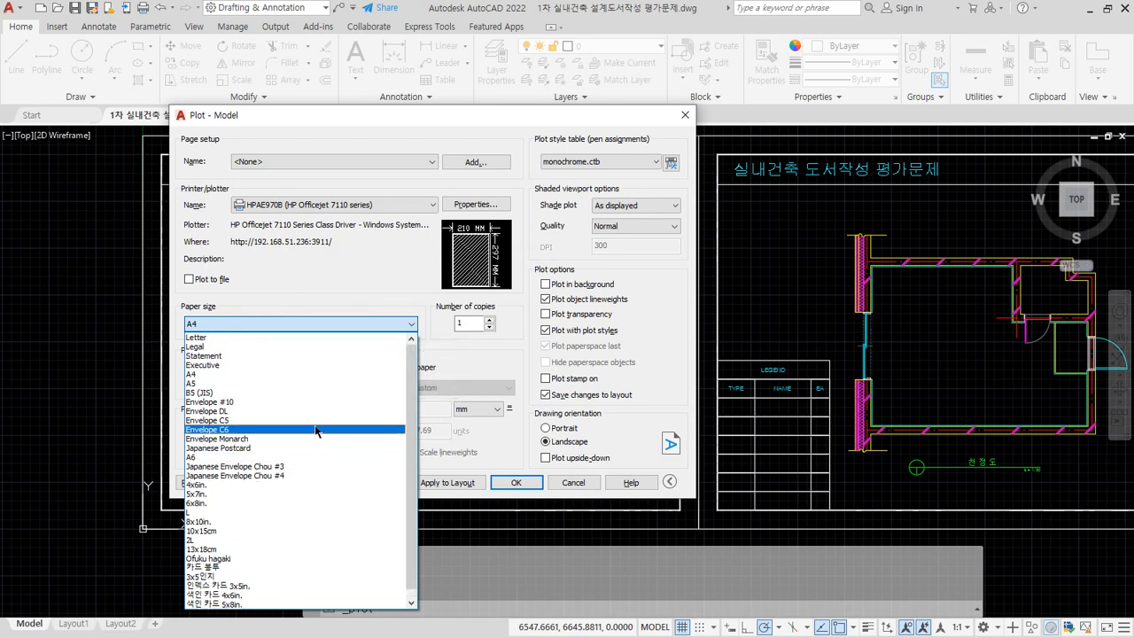
scroll(413, 417, "down", 1)
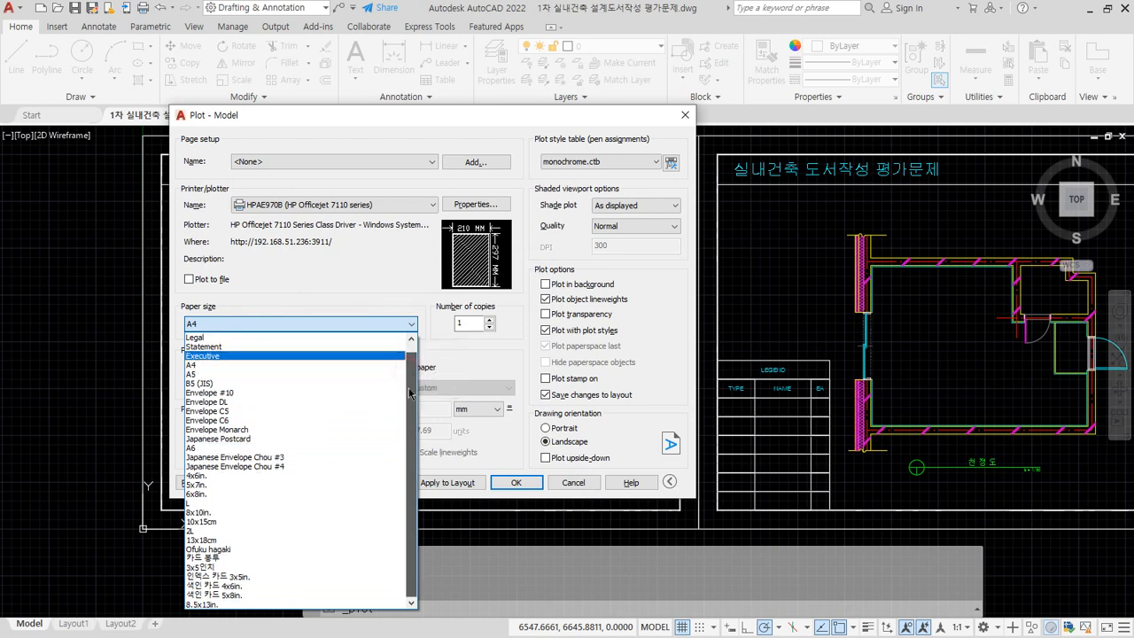
scroll(413, 417, "up", 1)
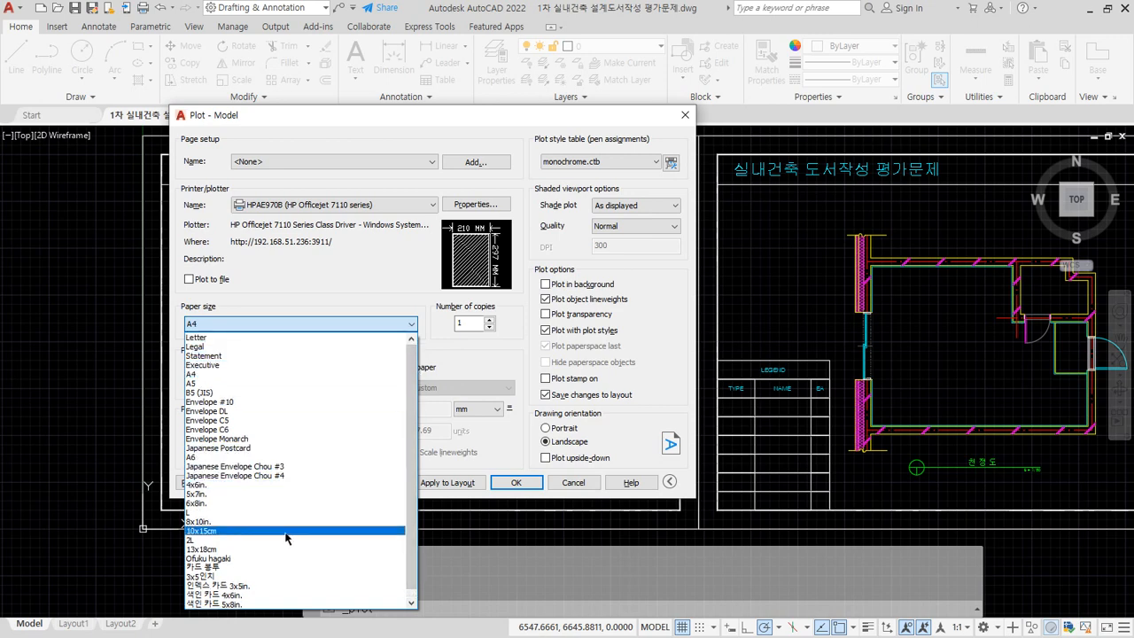
scroll(270, 570, "down", 1)
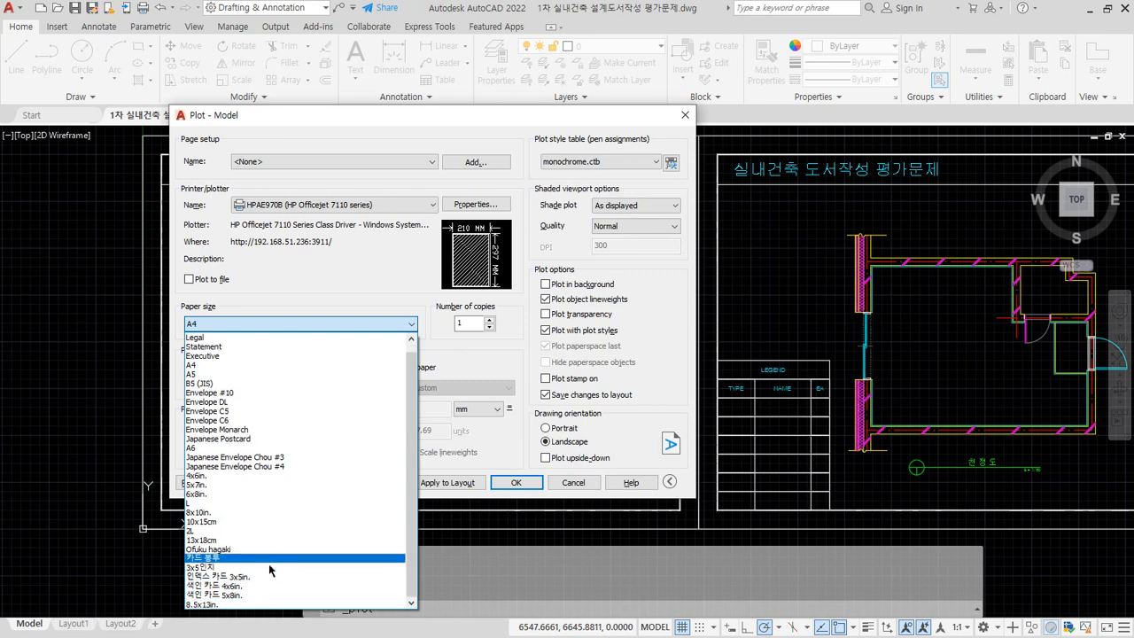
scroll(269, 564, "up", 1)
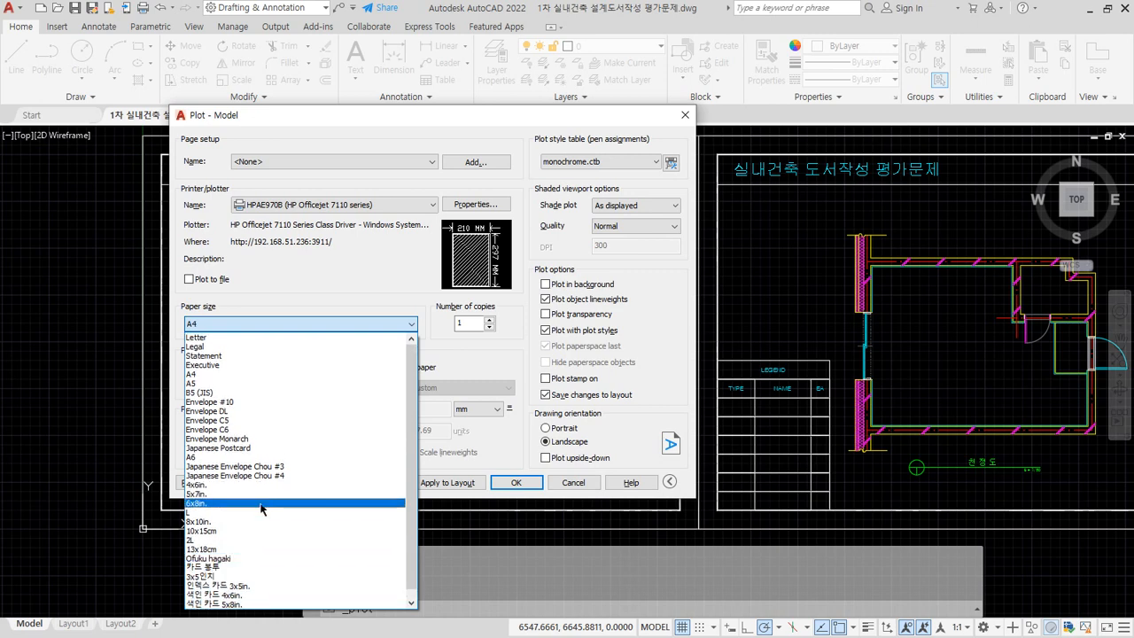
left_click(254, 381)
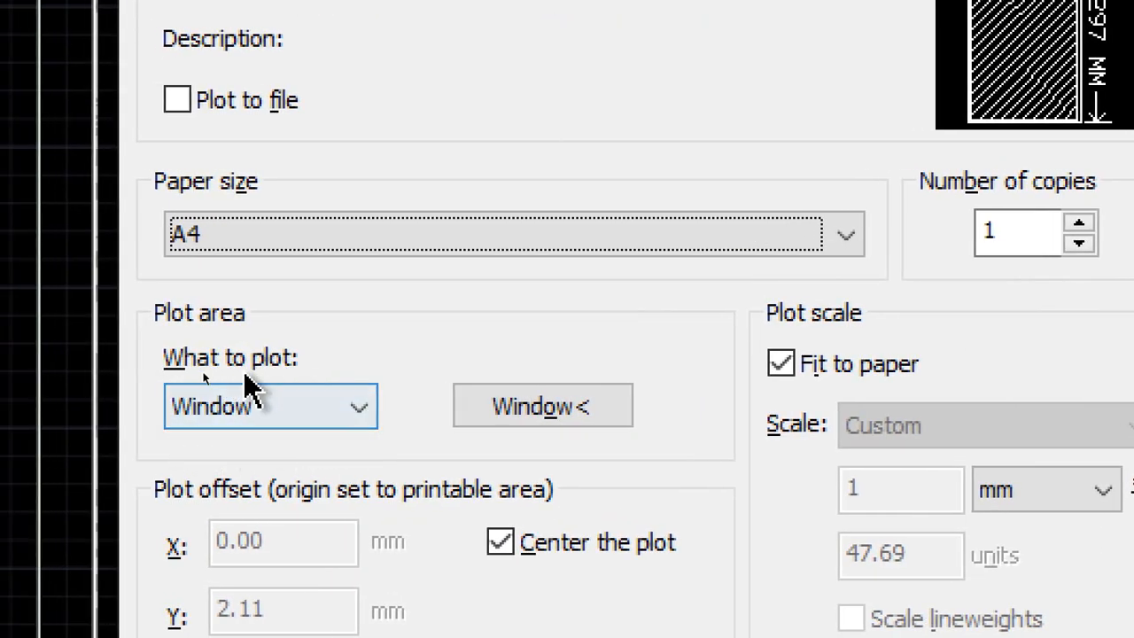
Step: Keep Window as the plot area and pick opposite corners of the inner frame around the floor plan
left_click(341, 405)
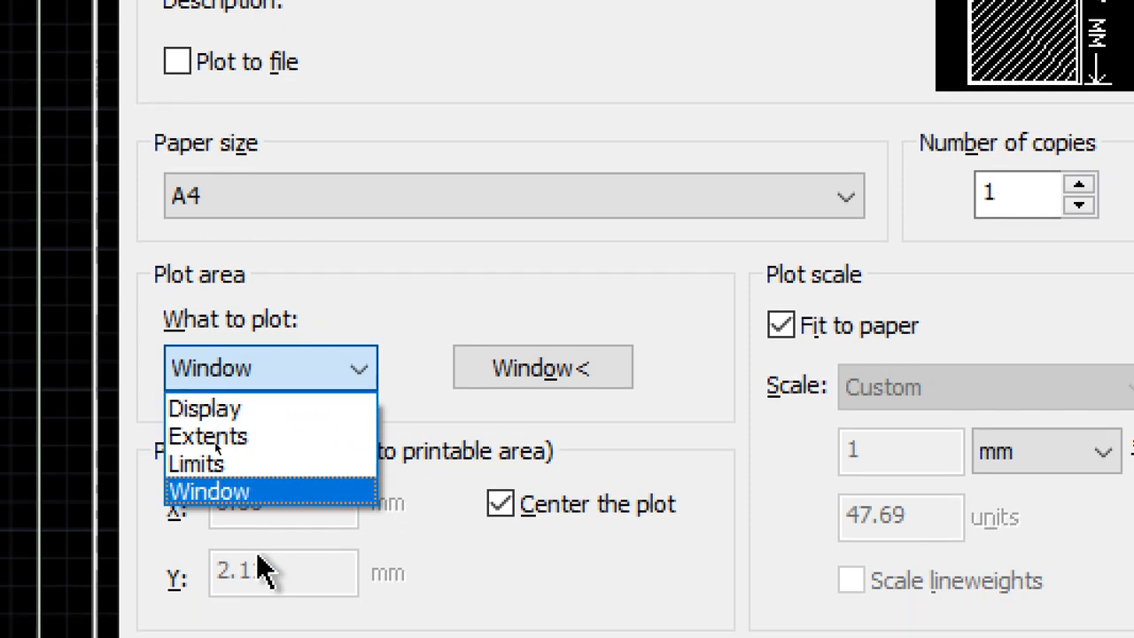
left_click(268, 530)
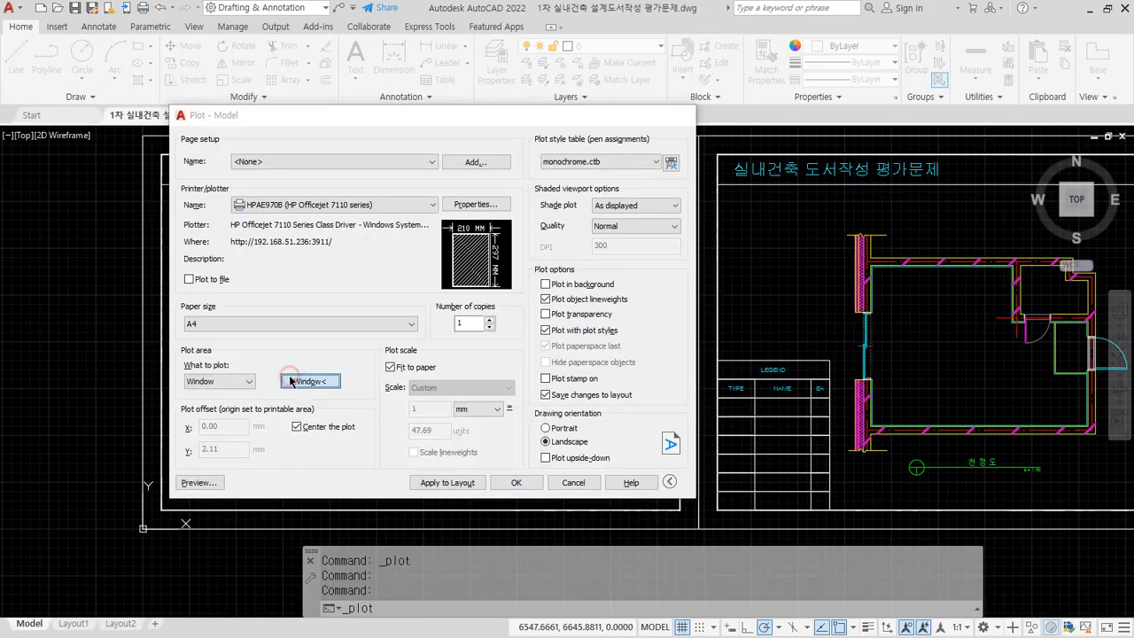
left_click(292, 381)
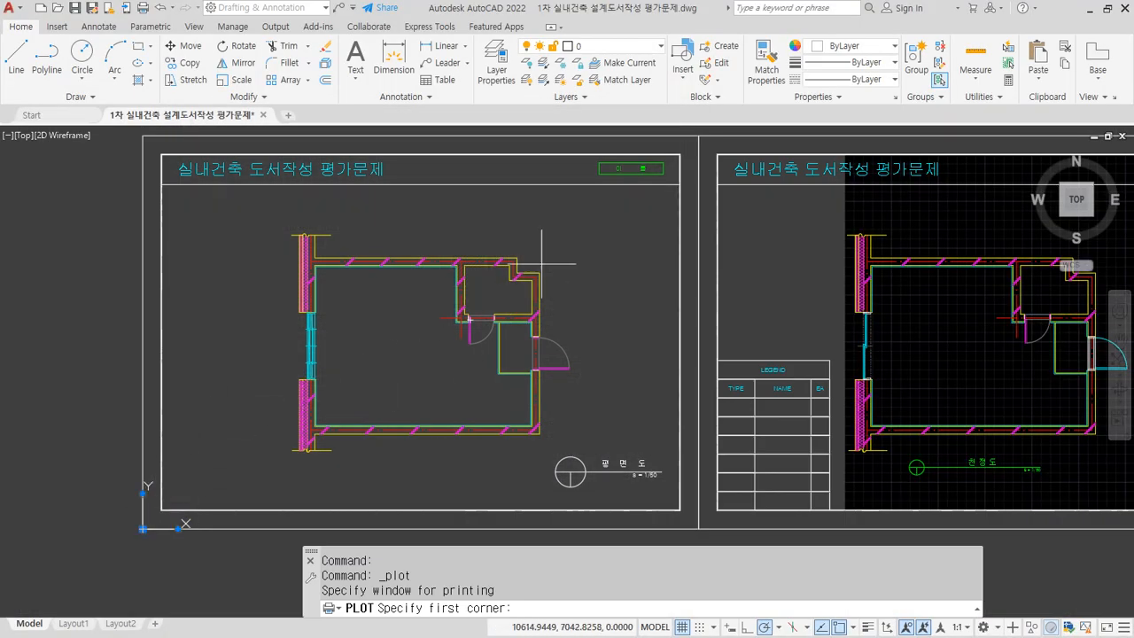
left_click(161, 510)
left_click(685, 143)
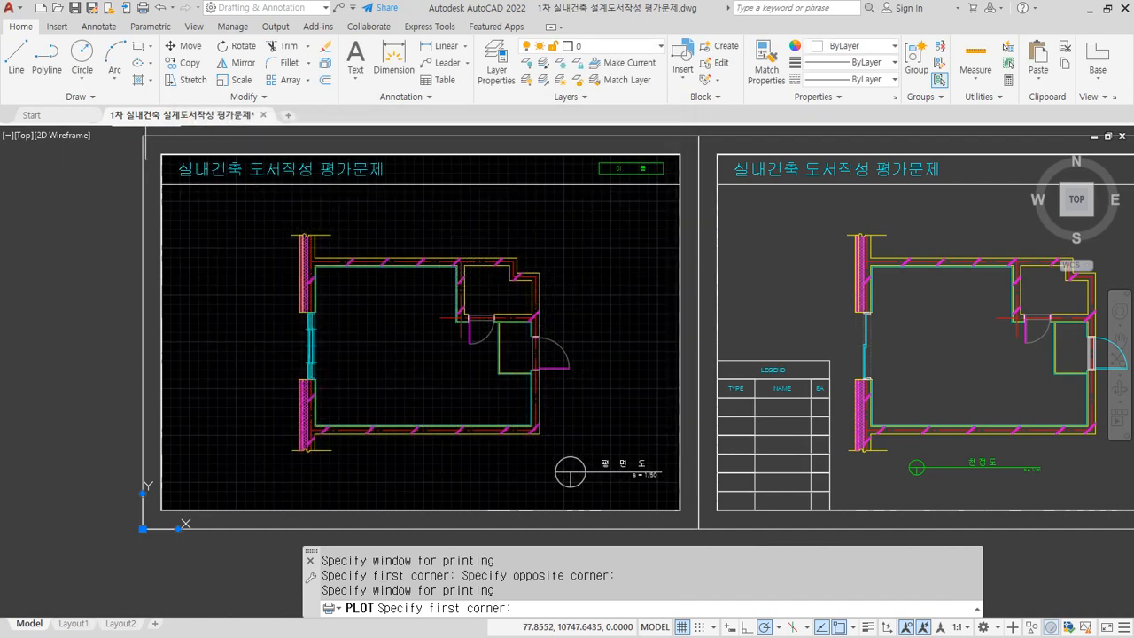
Step: Redefine the plot window by picking opposite corners of the outer sheet border around the floor plan, repeating it from different corners
left_click(142, 135)
left_click(694, 511)
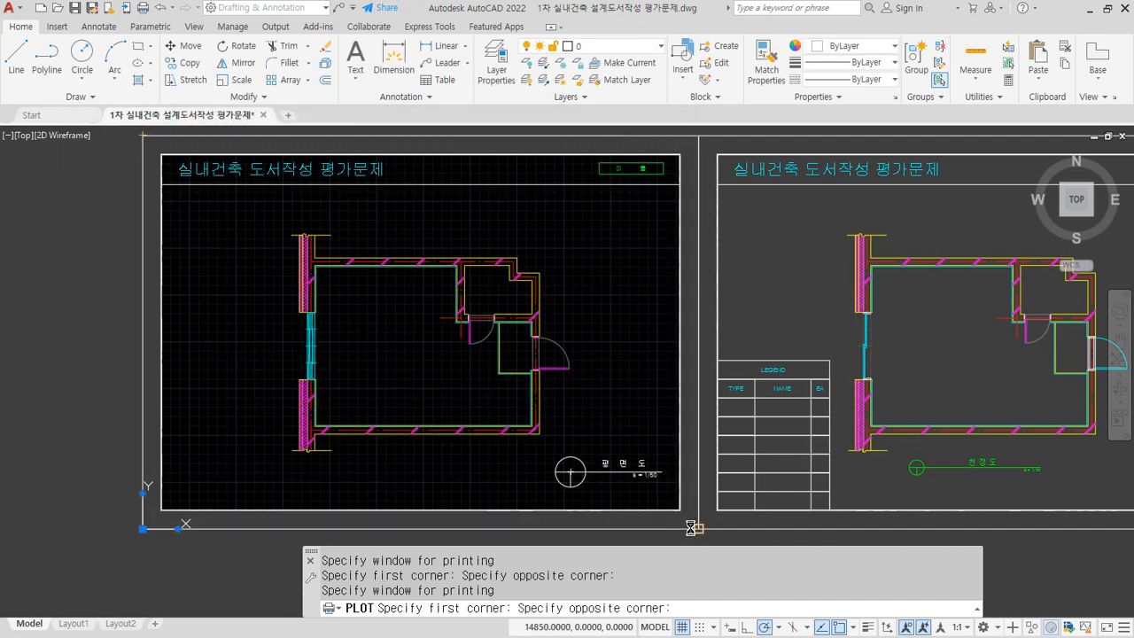
left_click(310, 381)
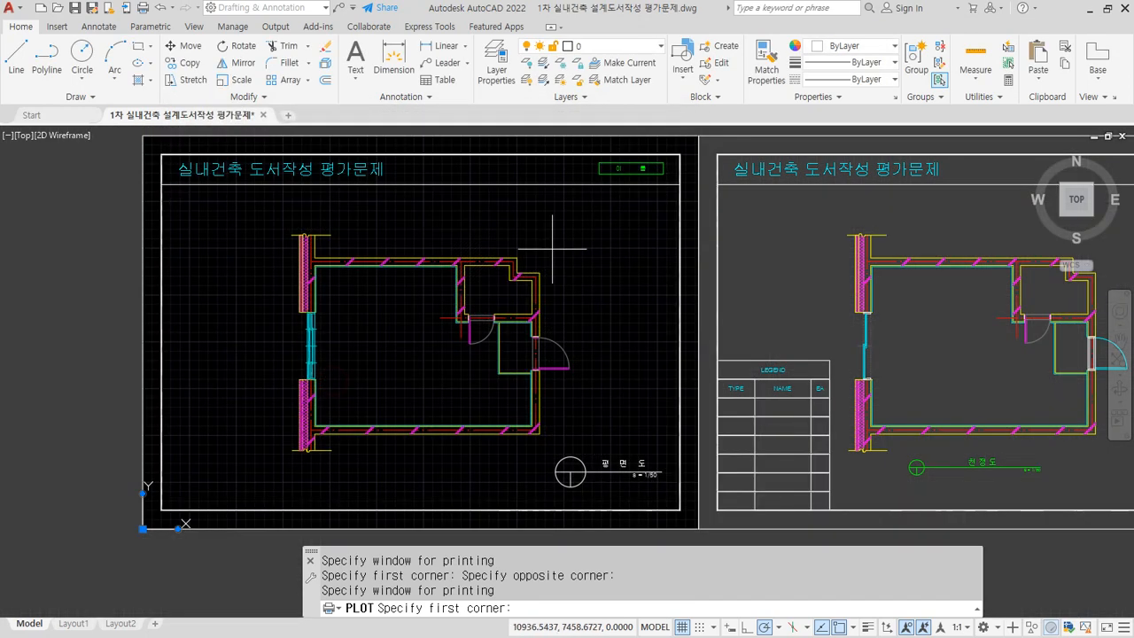
left_click(696, 136)
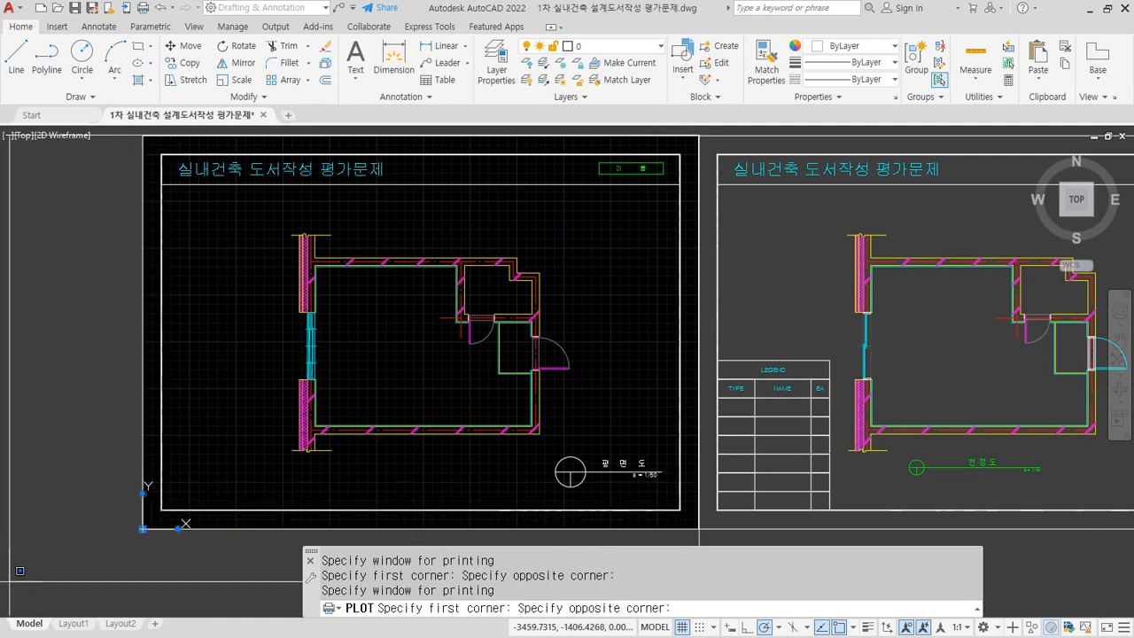
left_click(142, 529)
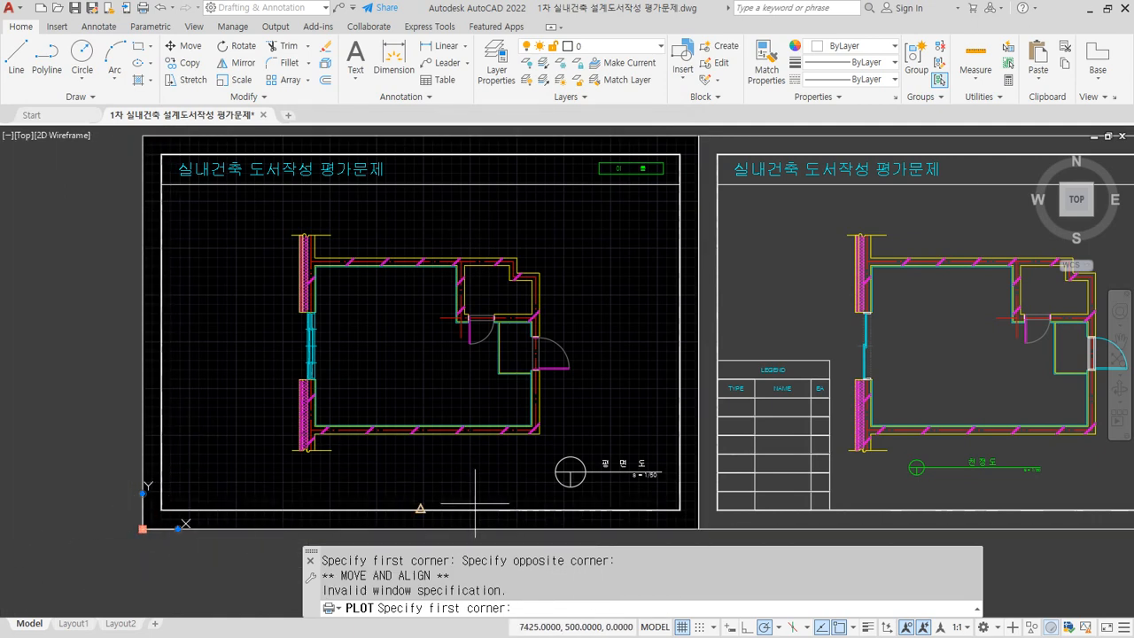
left_click(699, 529)
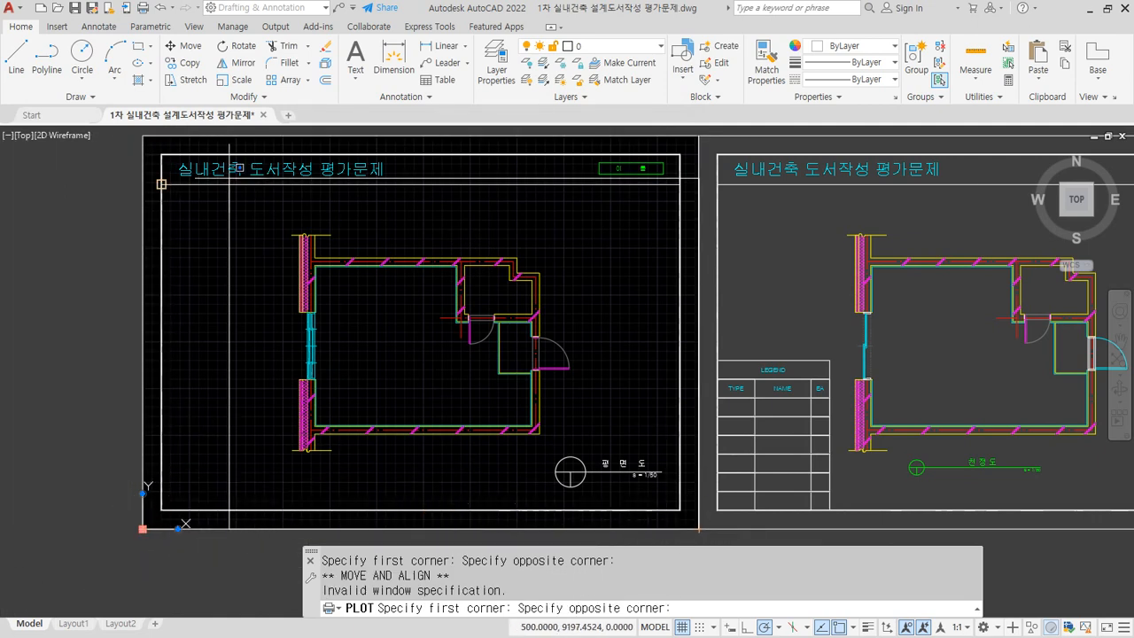
left_click(143, 137)
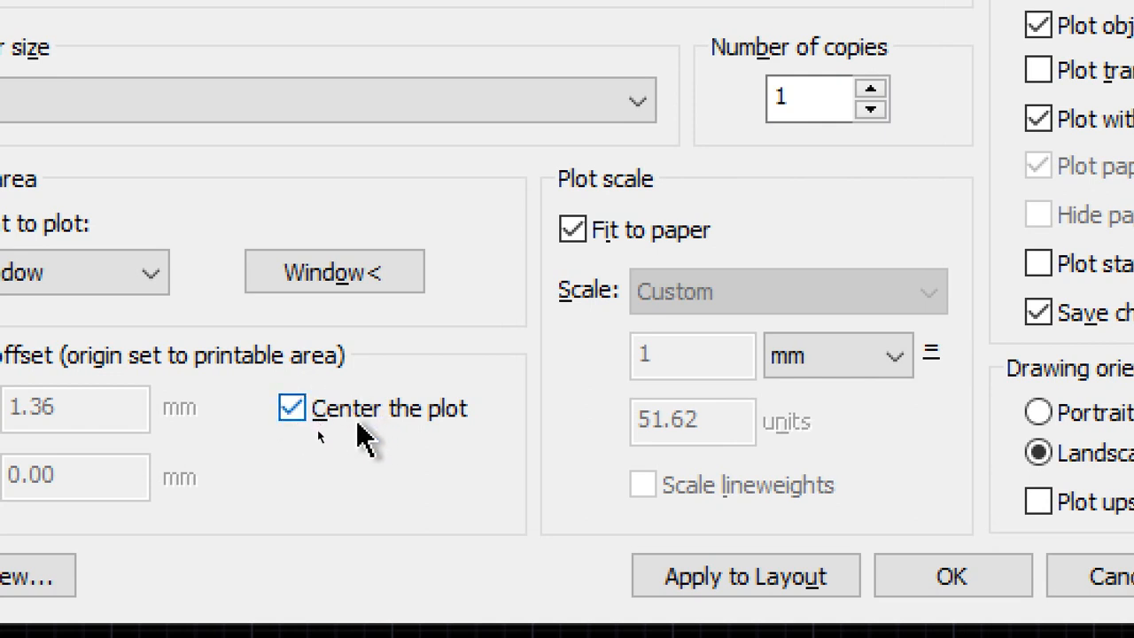
Step: Turn off Fit to paper, set the plot scale to 1 mm = 50 units, and apply it to the layout
left_click(638, 236)
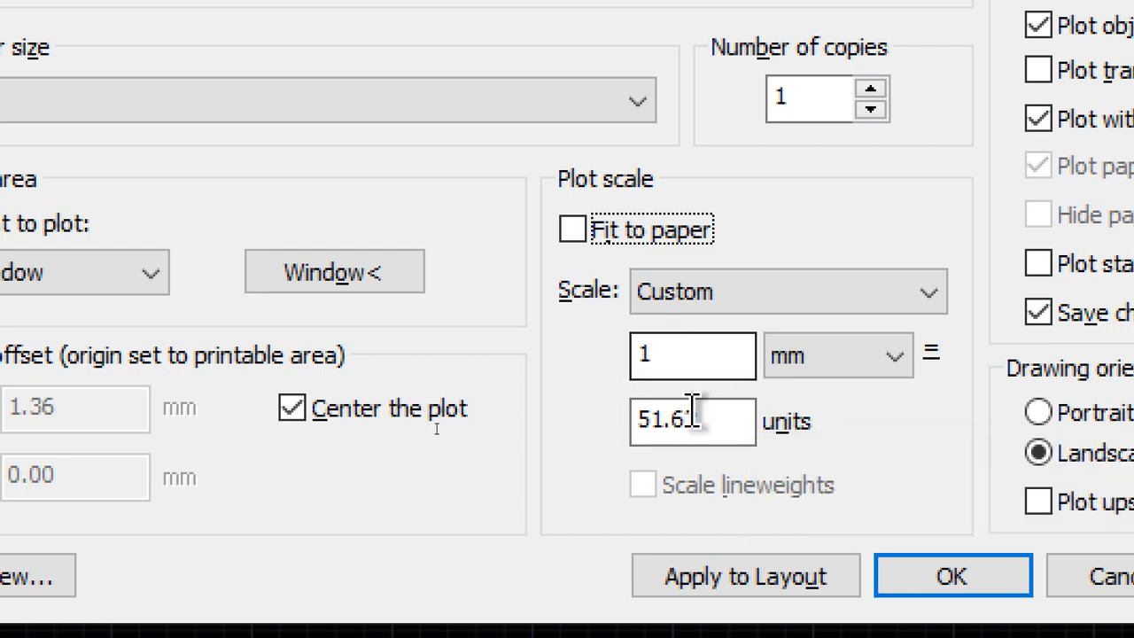
left_click(701, 354)
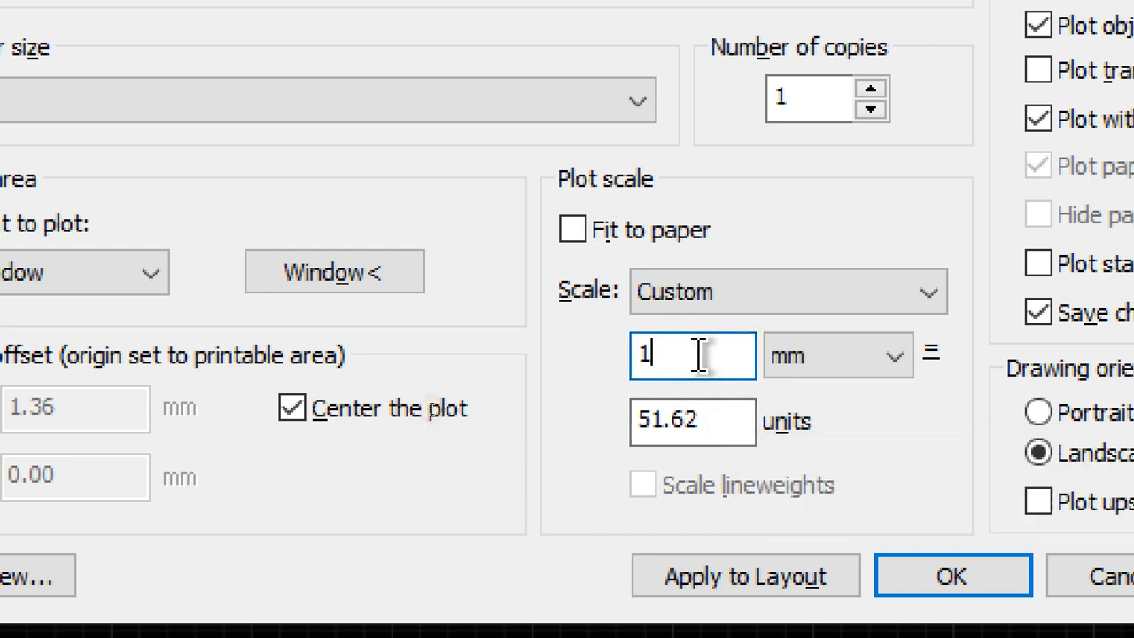
left_click_drag(735, 423, 619, 424)
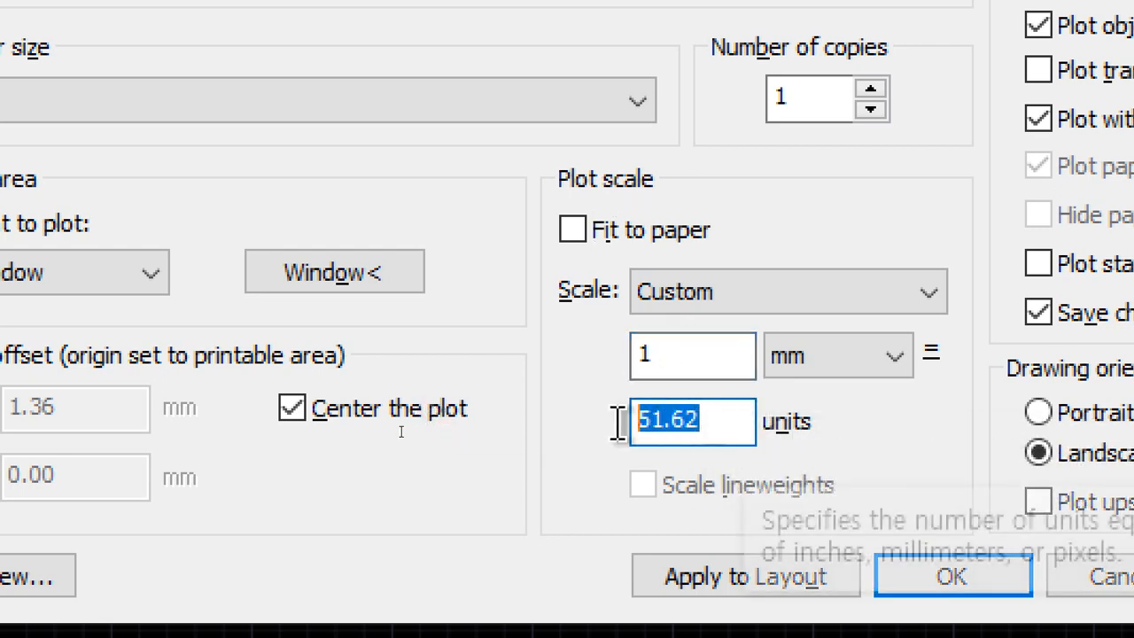
left_click_drag(683, 354, 620, 349)
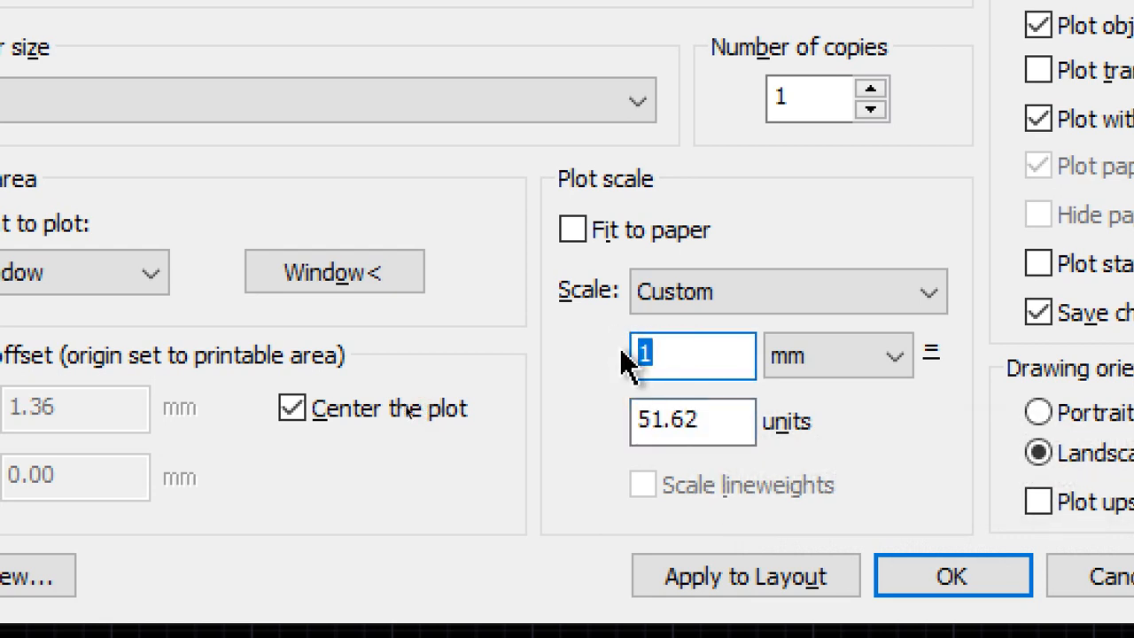
left_click(726, 423)
left_click_drag(727, 423, 615, 423)
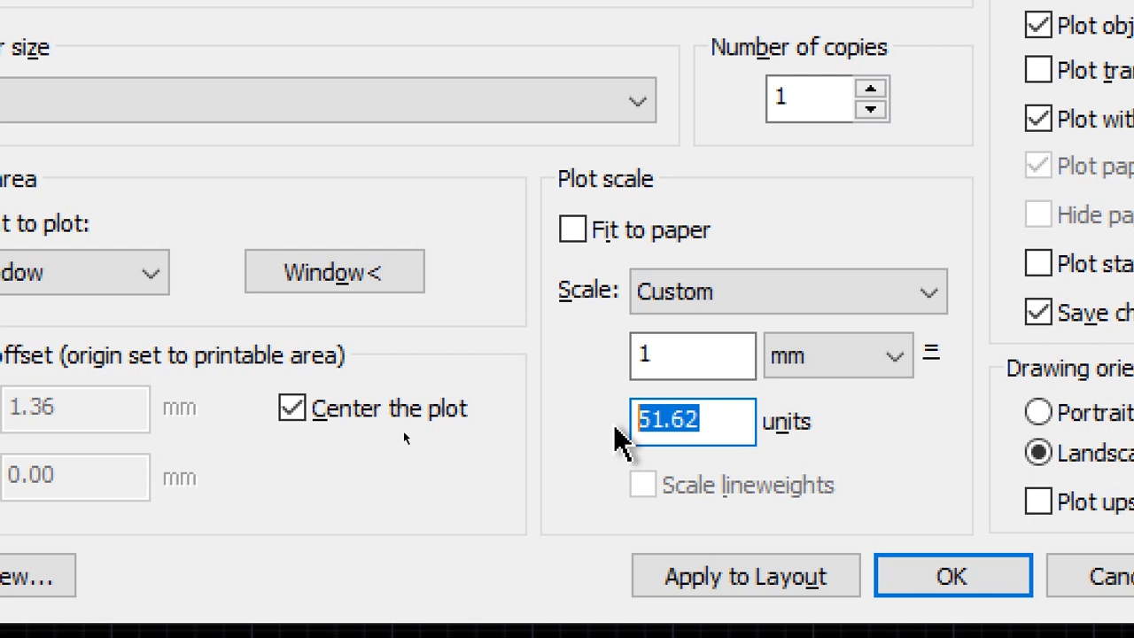
left_click(704, 355)
left_click_drag(703, 414, 526, 410)
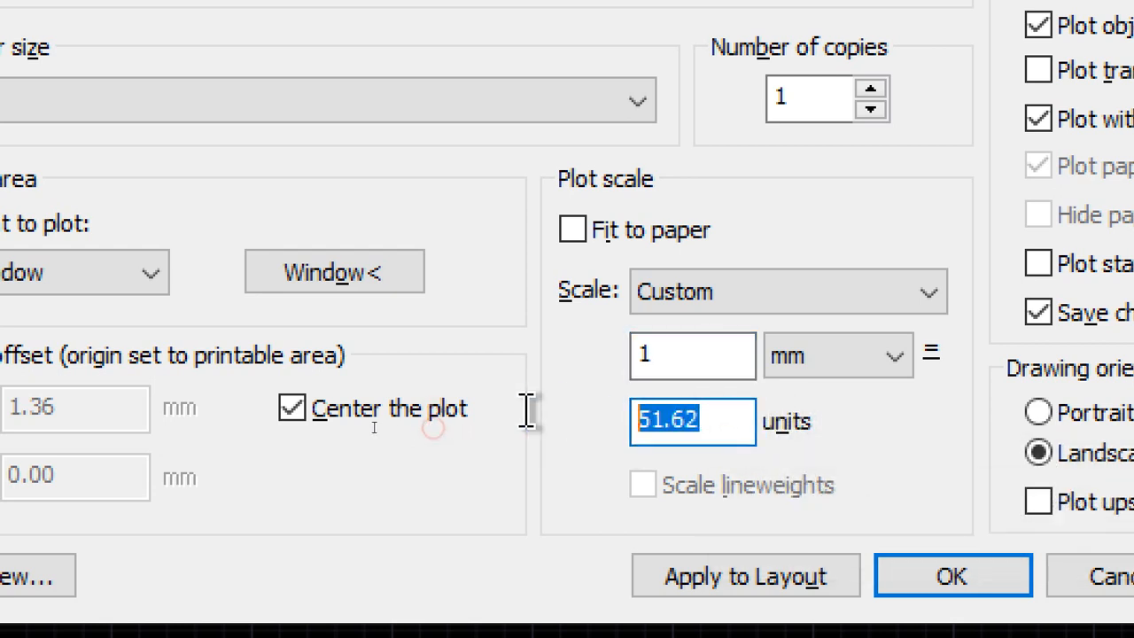
type("50")
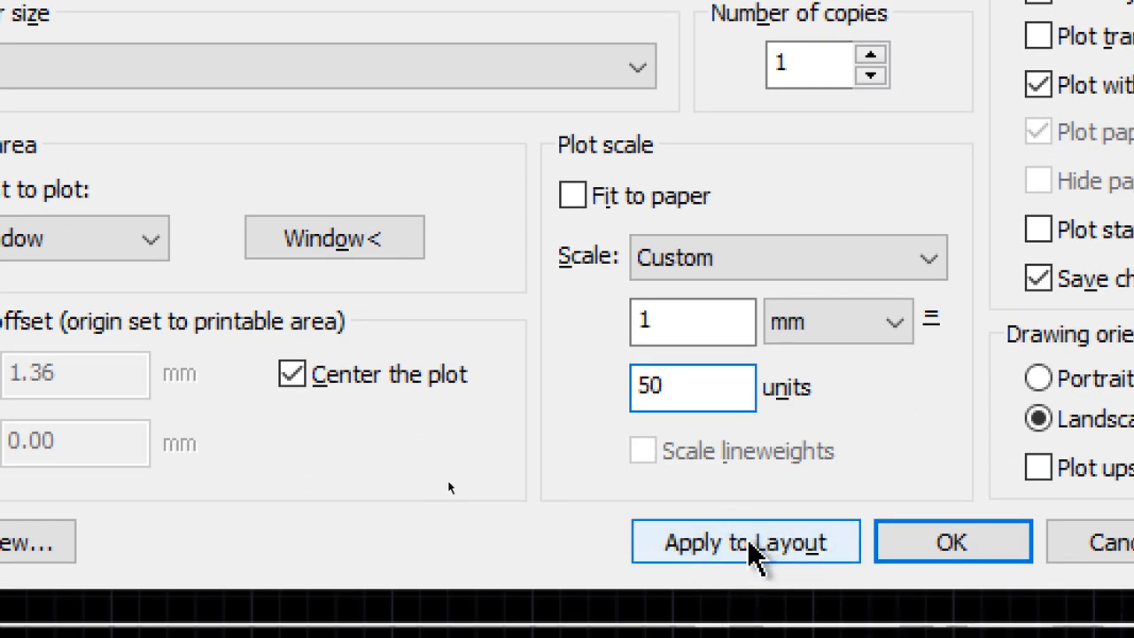
left_click(754, 551)
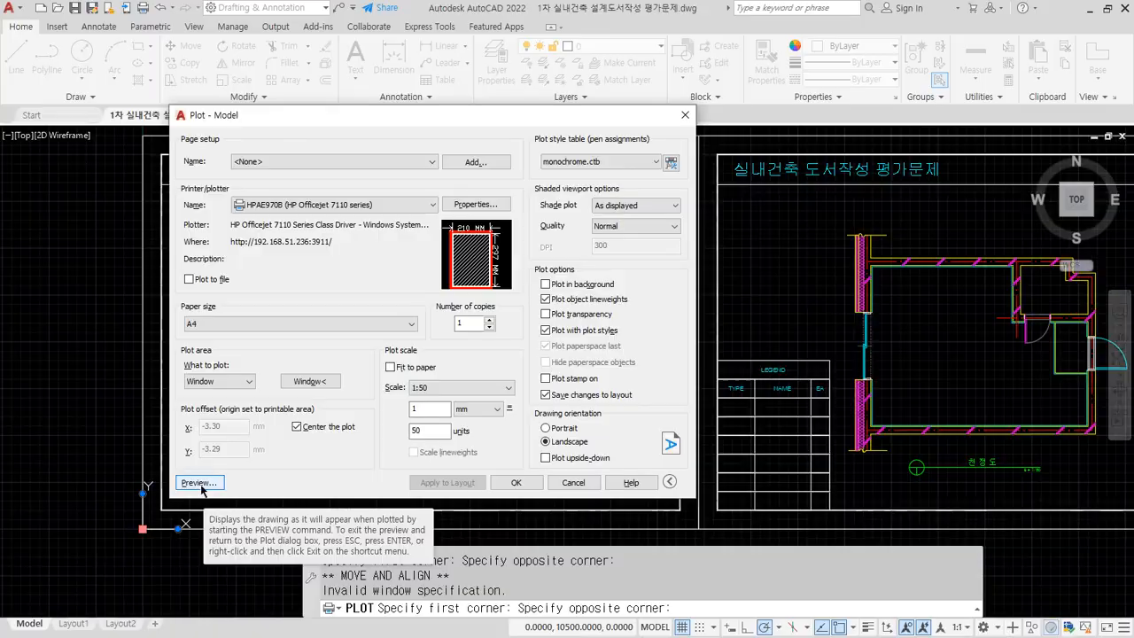
Step: Preview the plot despite the annotation scale mismatch, checking the wall linework up close, and plot the floor plan sheet
left_click(170, 481)
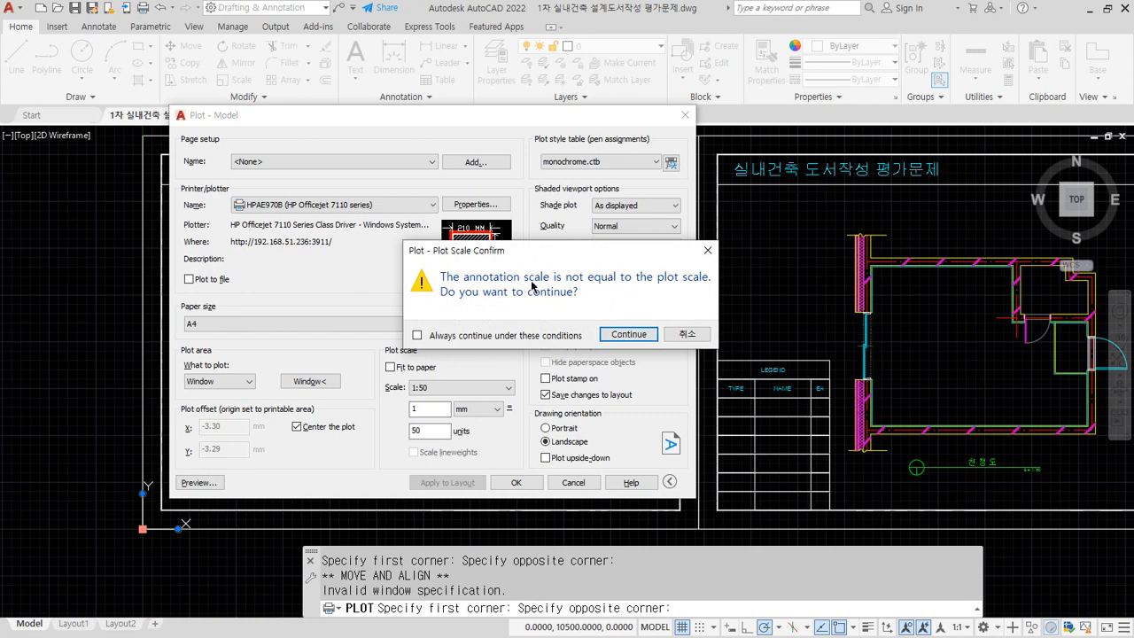
left_click(618, 337)
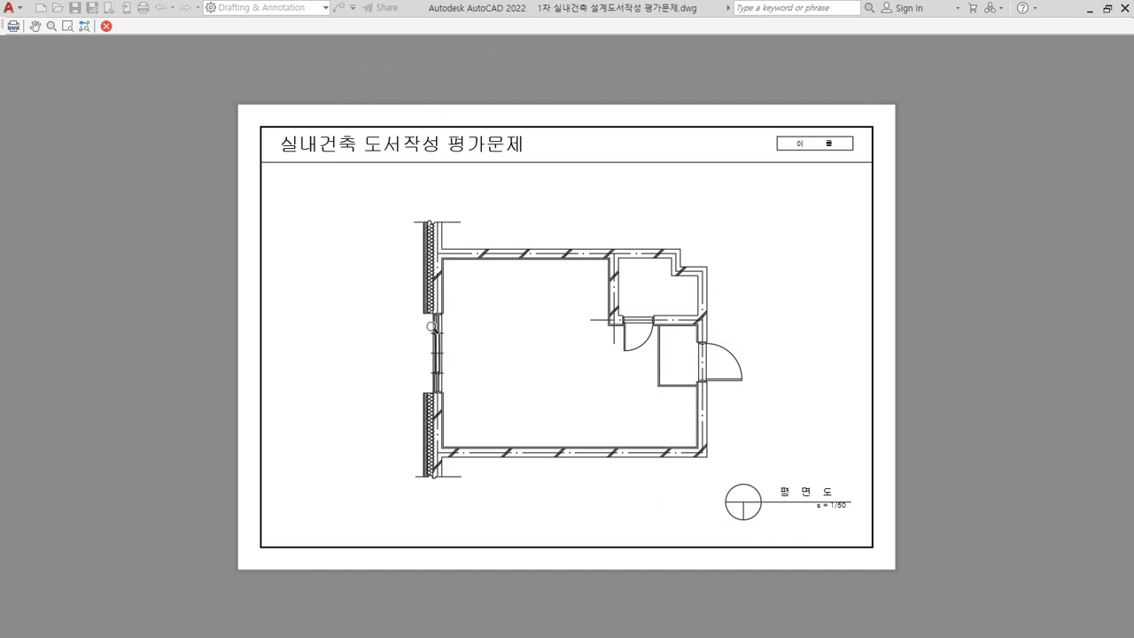
scroll(557, 397, "up", 2)
scroll(394, 462, "up", 6)
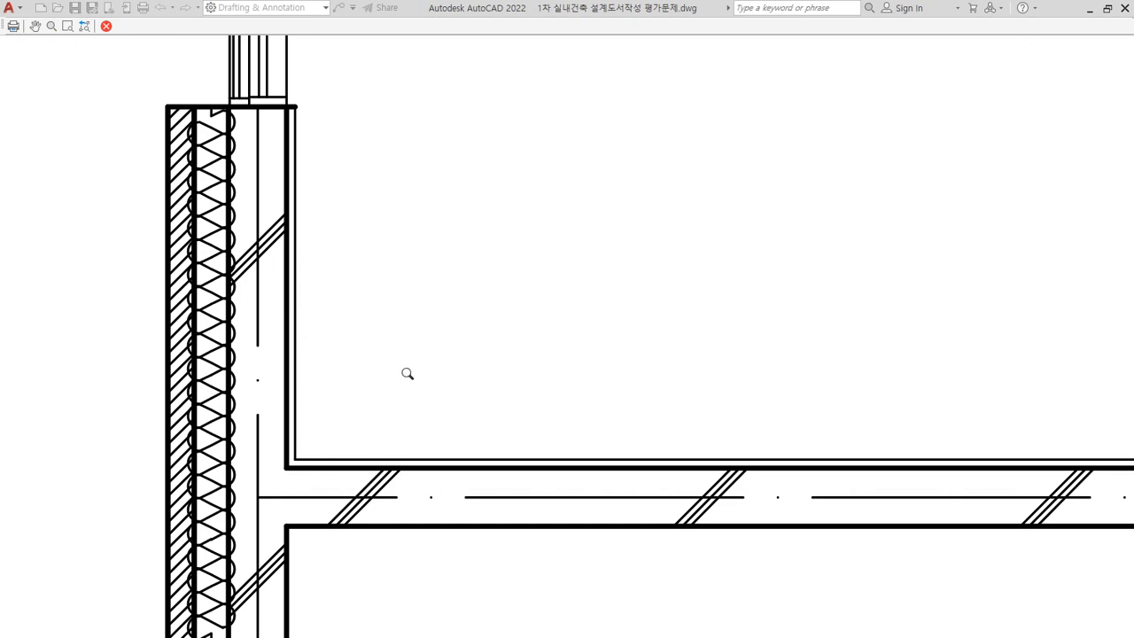
scroll(410, 373, "down", 8)
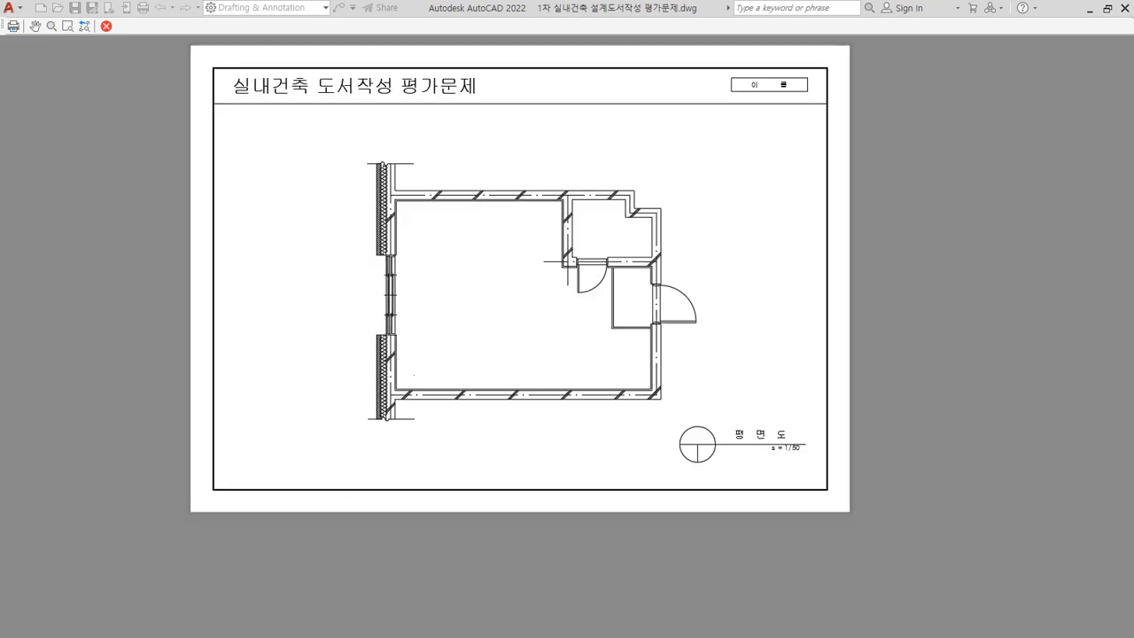
middle_click_drag(493, 317, 496, 343)
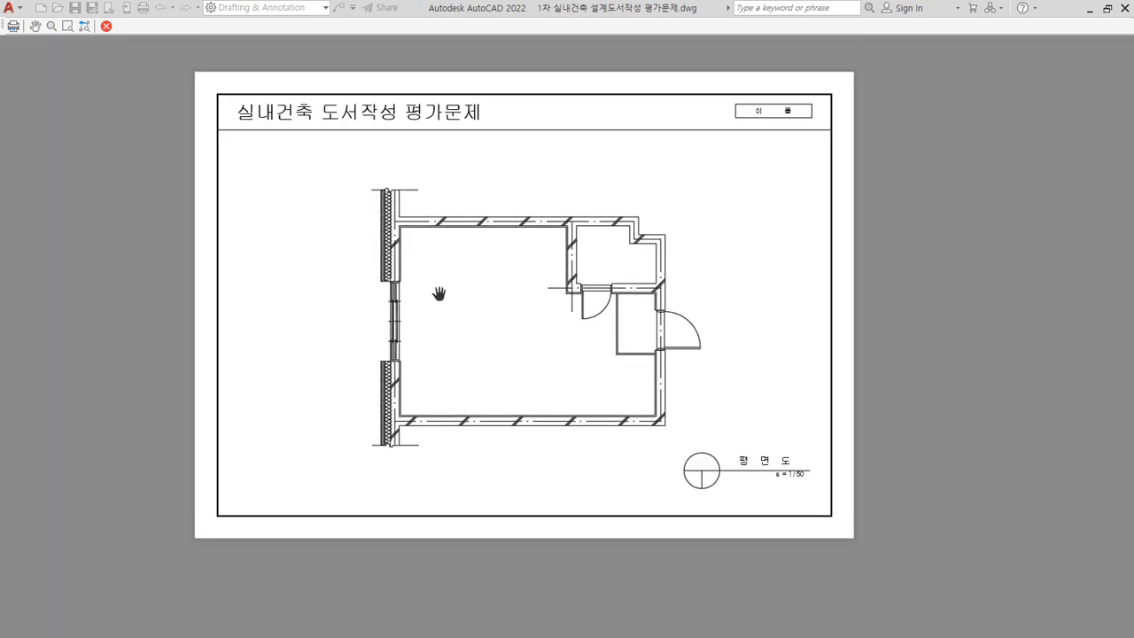
left_click(12, 26)
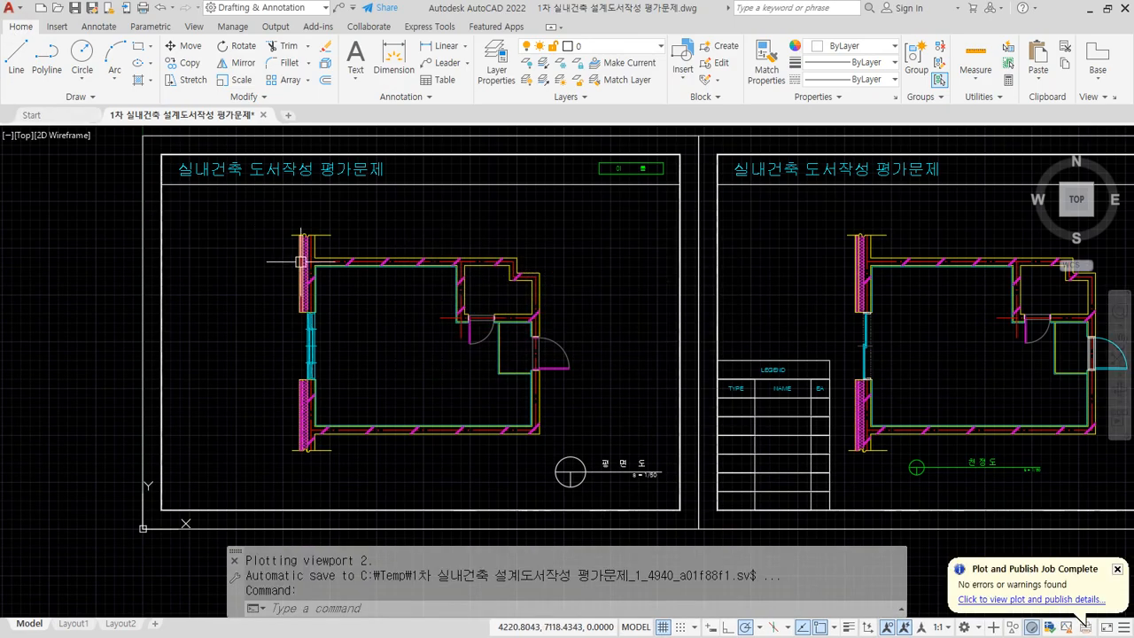